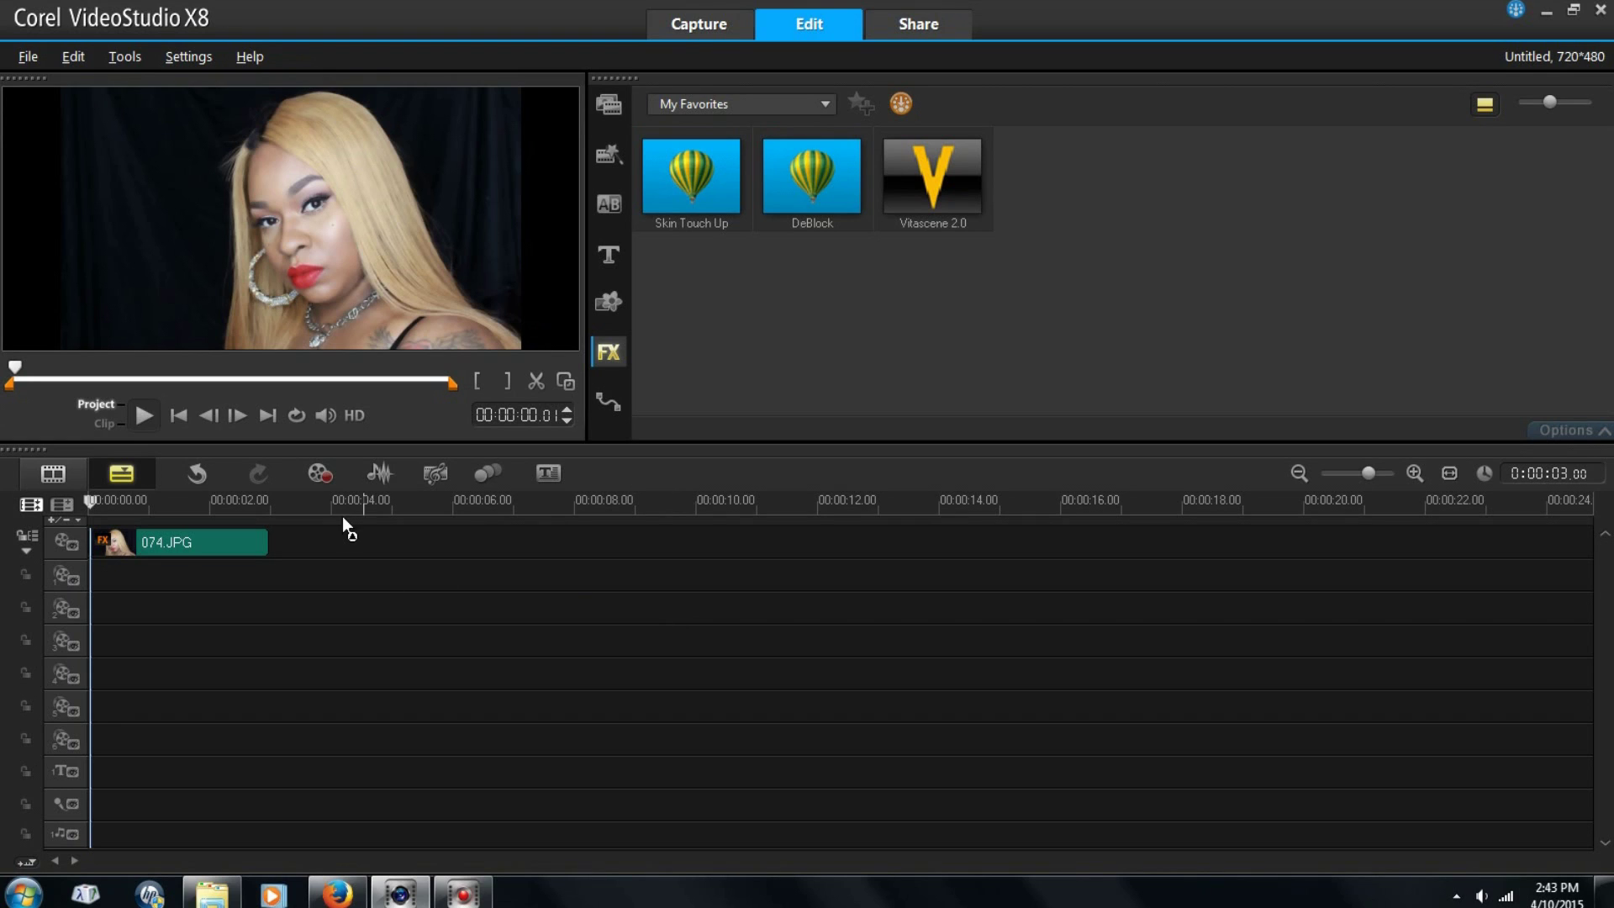
Step: Add the Thanks For Watching title preset to the track below the photo clip
click(326, 476)
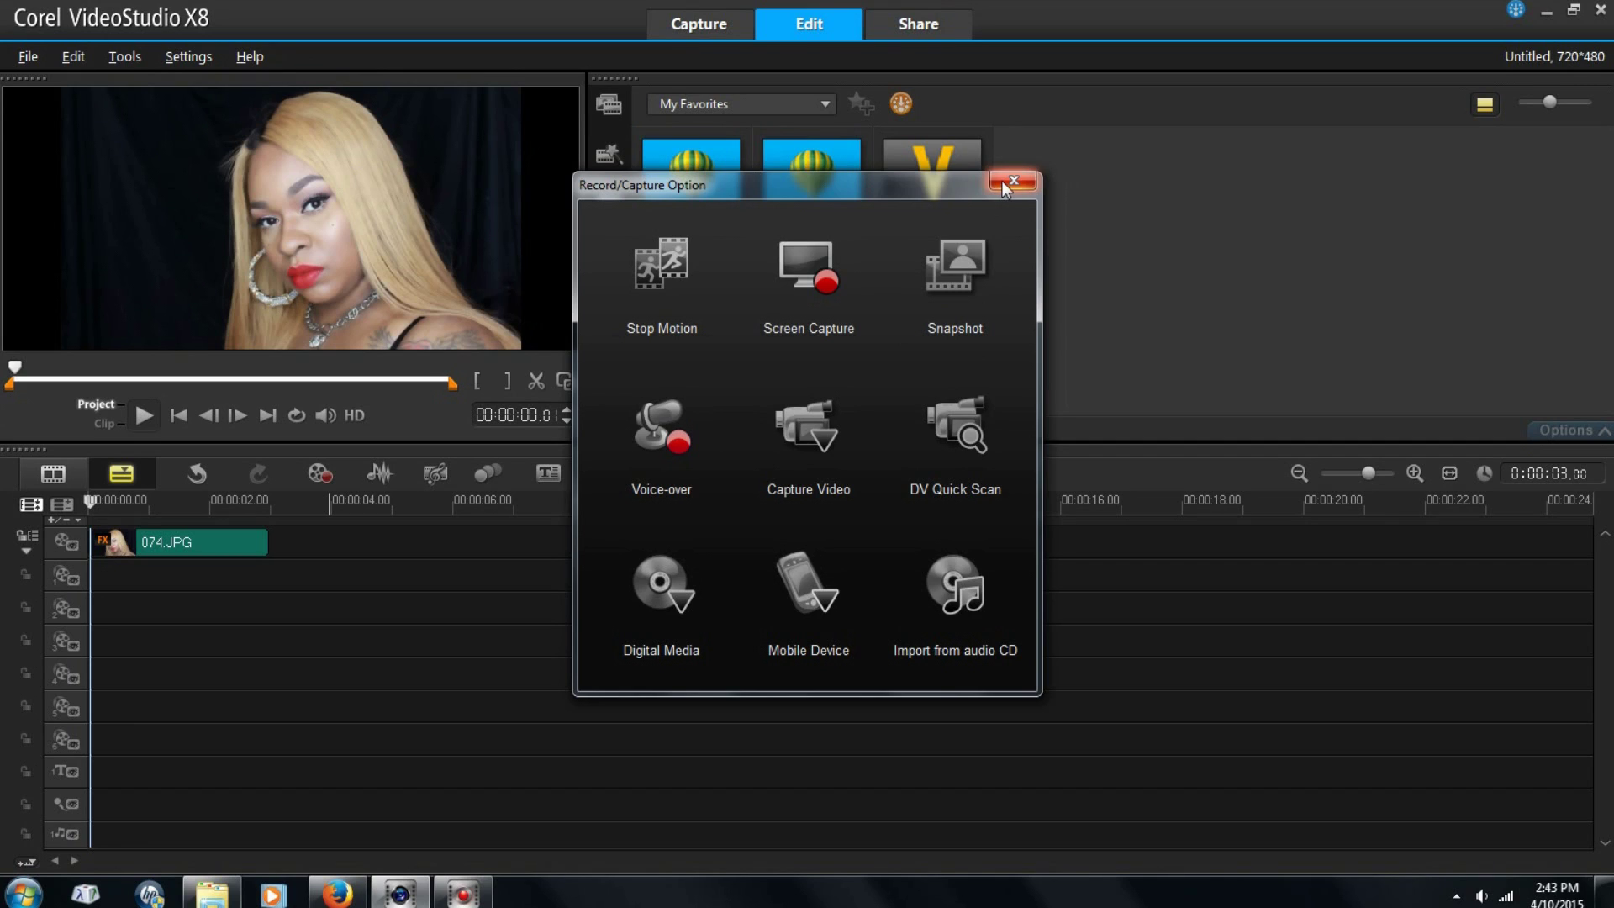
click(1001, 180)
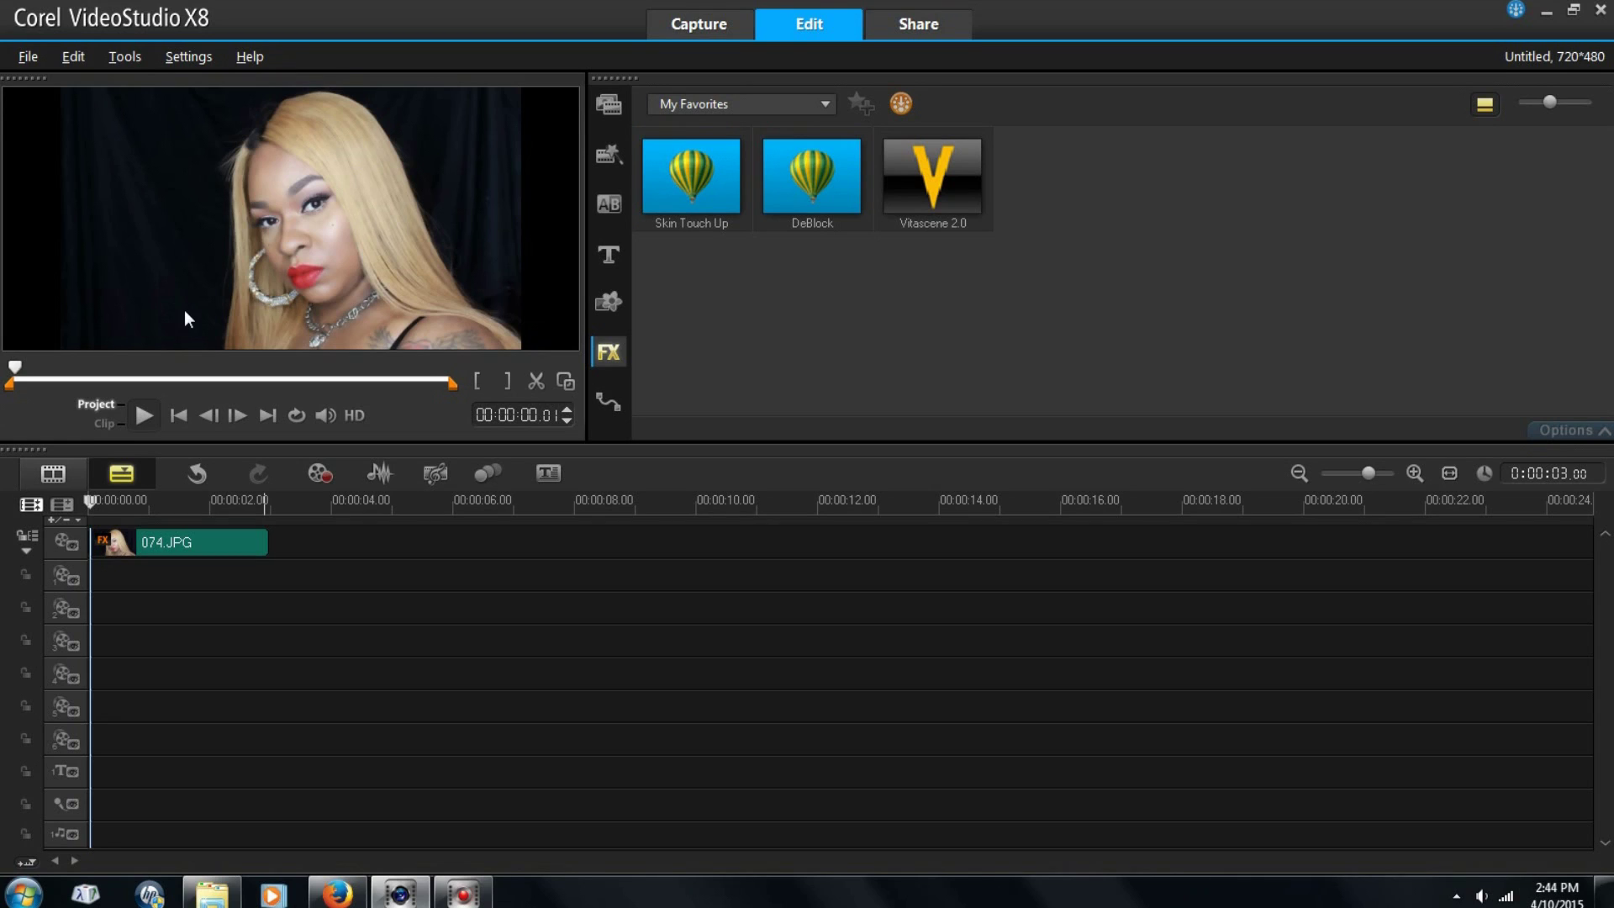
click(609, 254)
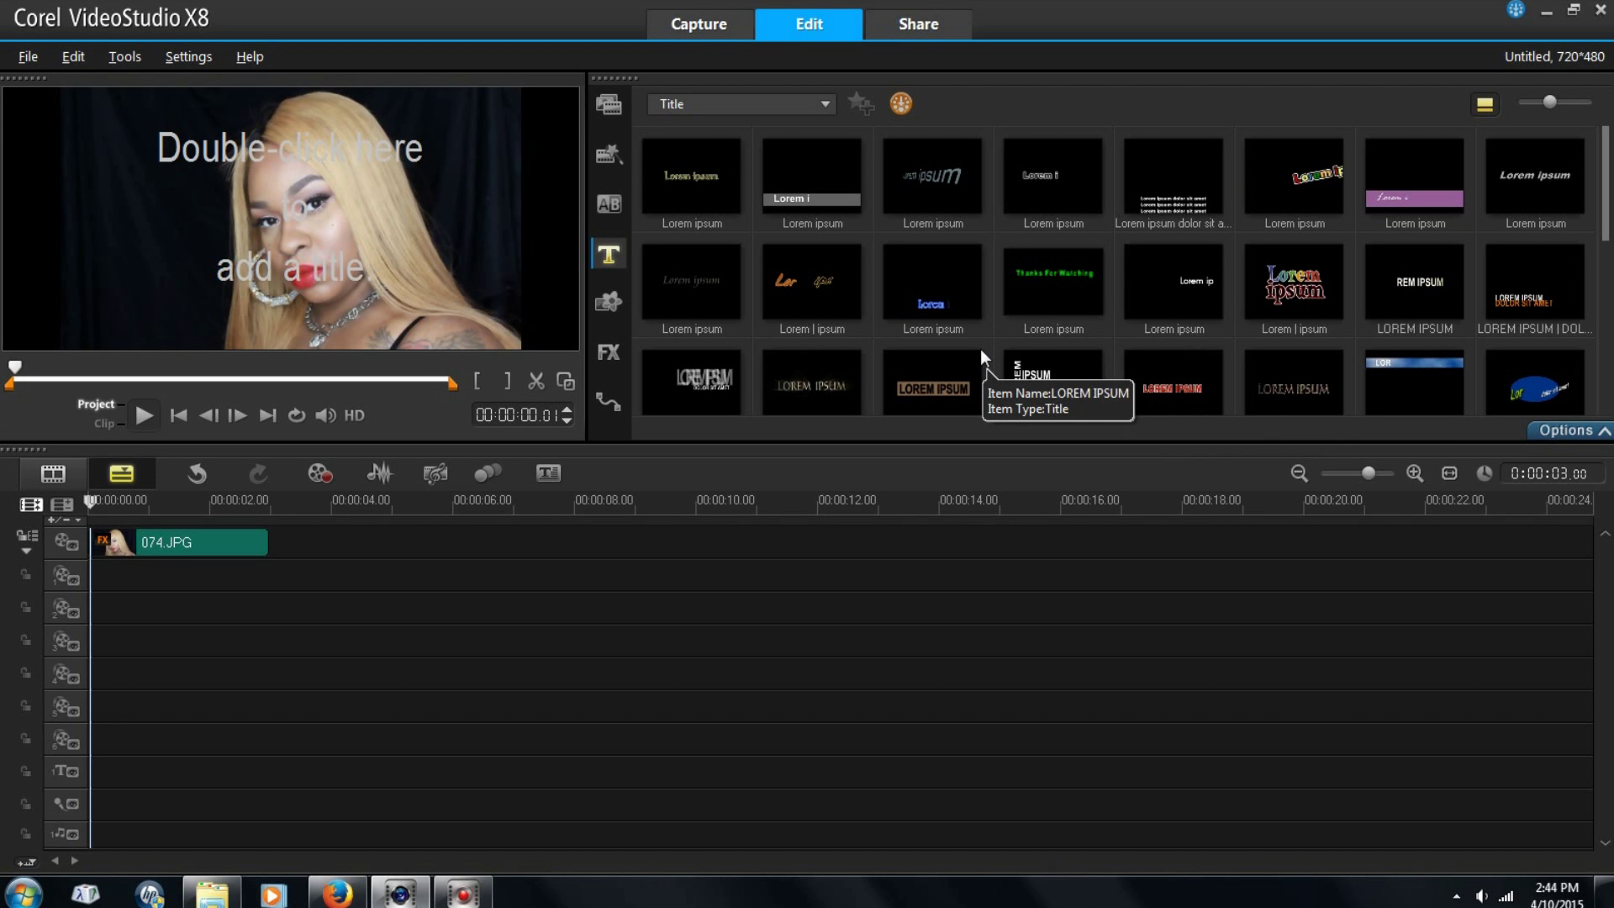
click(1048, 283)
drag(1048, 285, 99, 573)
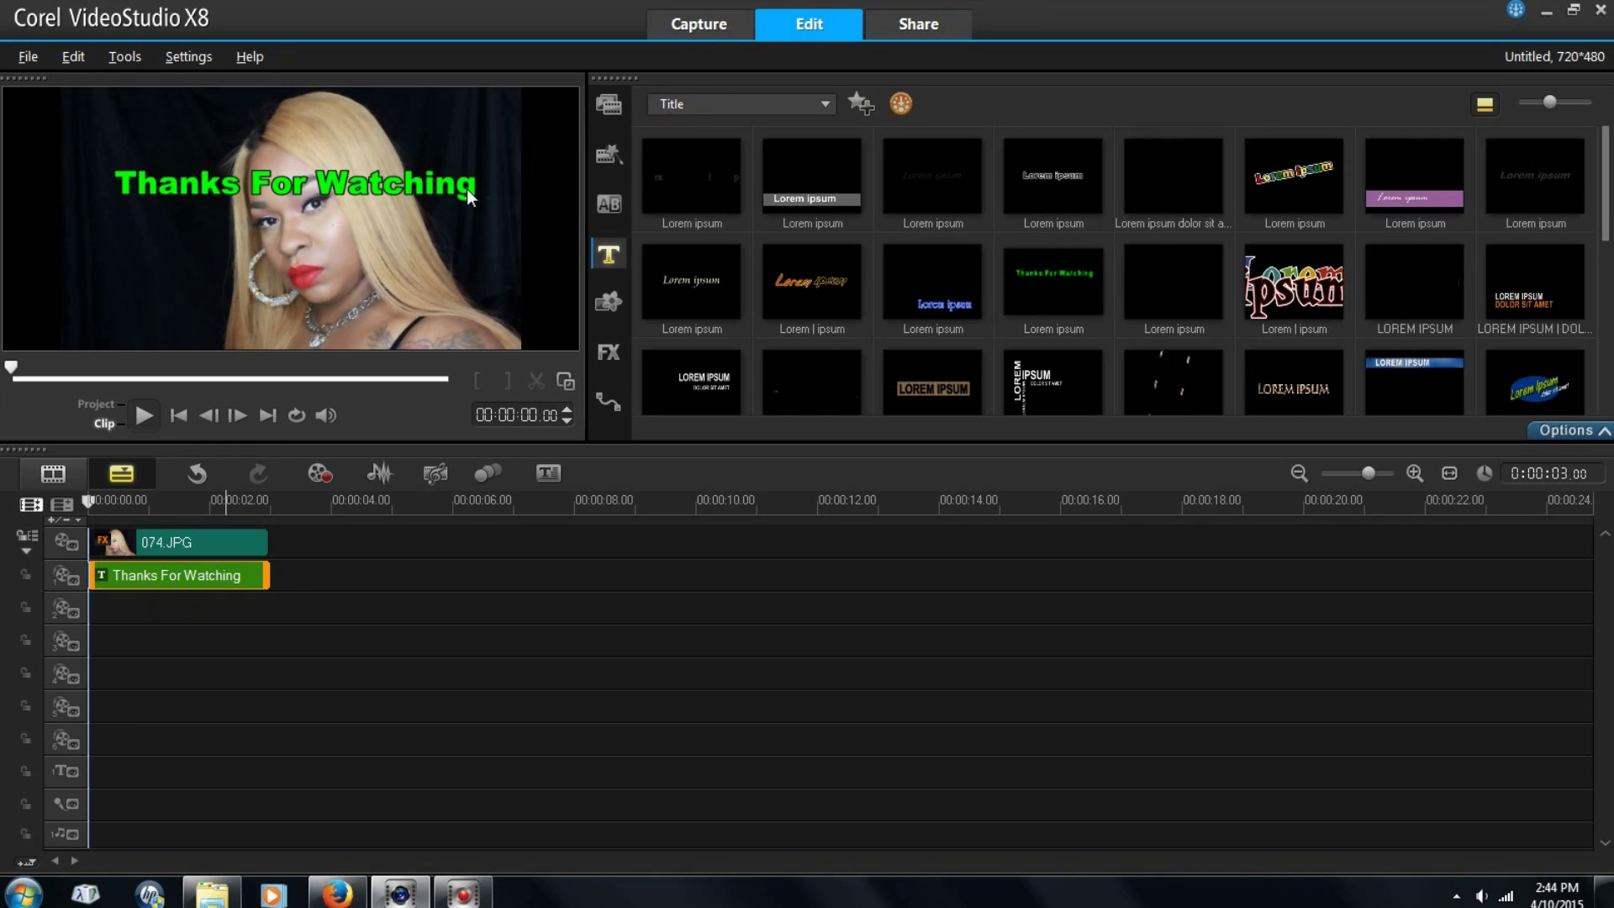
Step: Replace the title text with 'Blondes', 'Have More', 'Fun!' on three lines
click(225, 576)
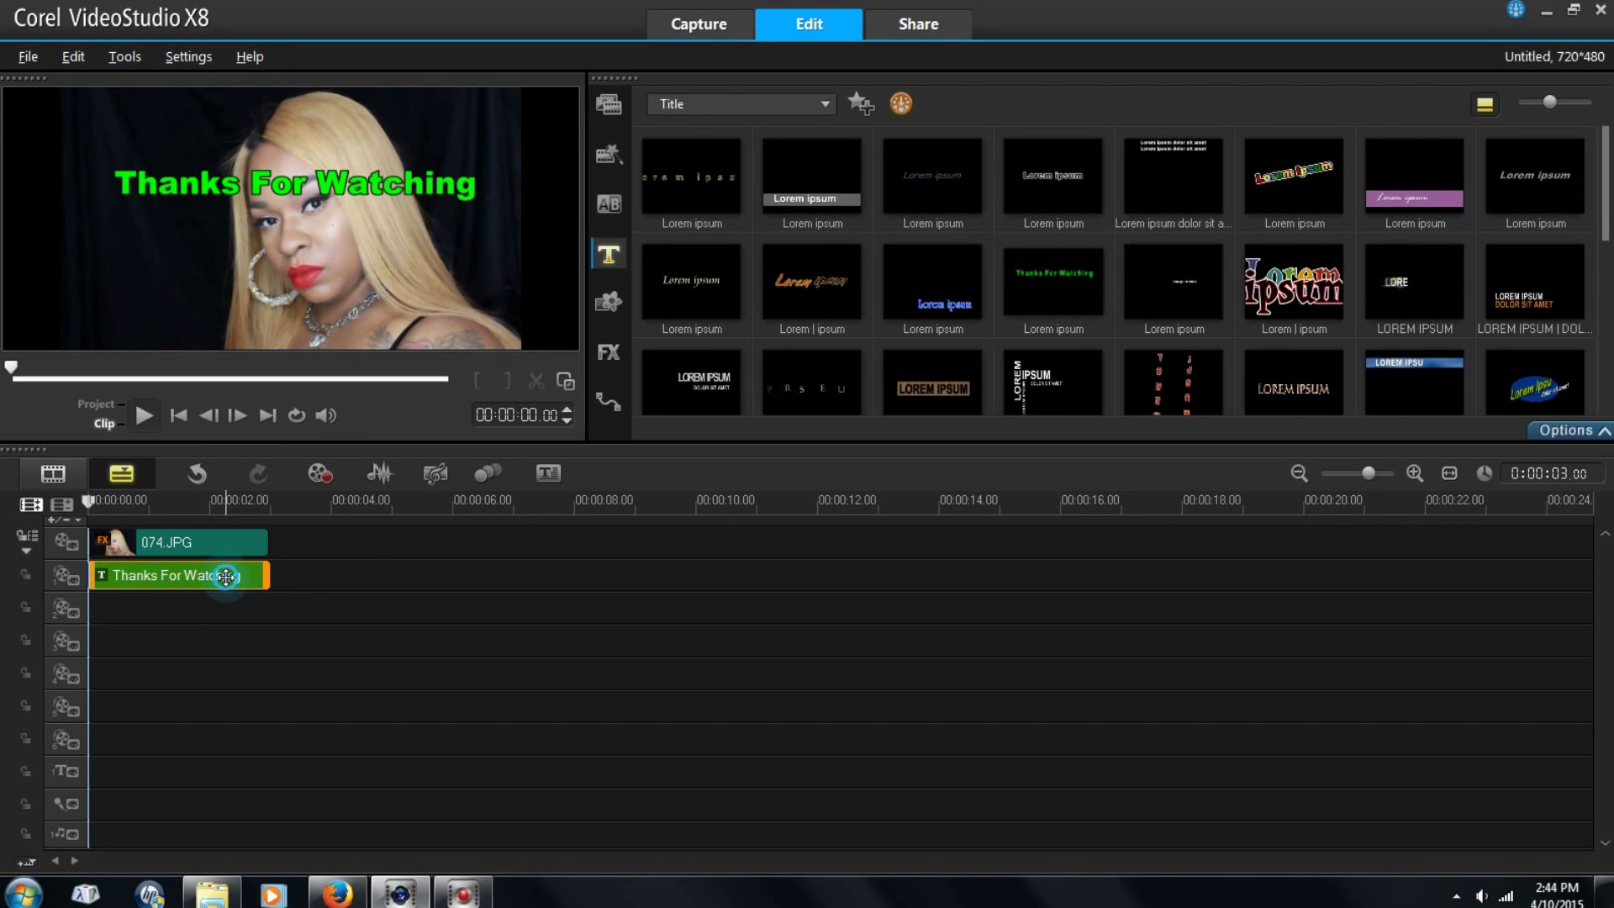
double_click(252, 575)
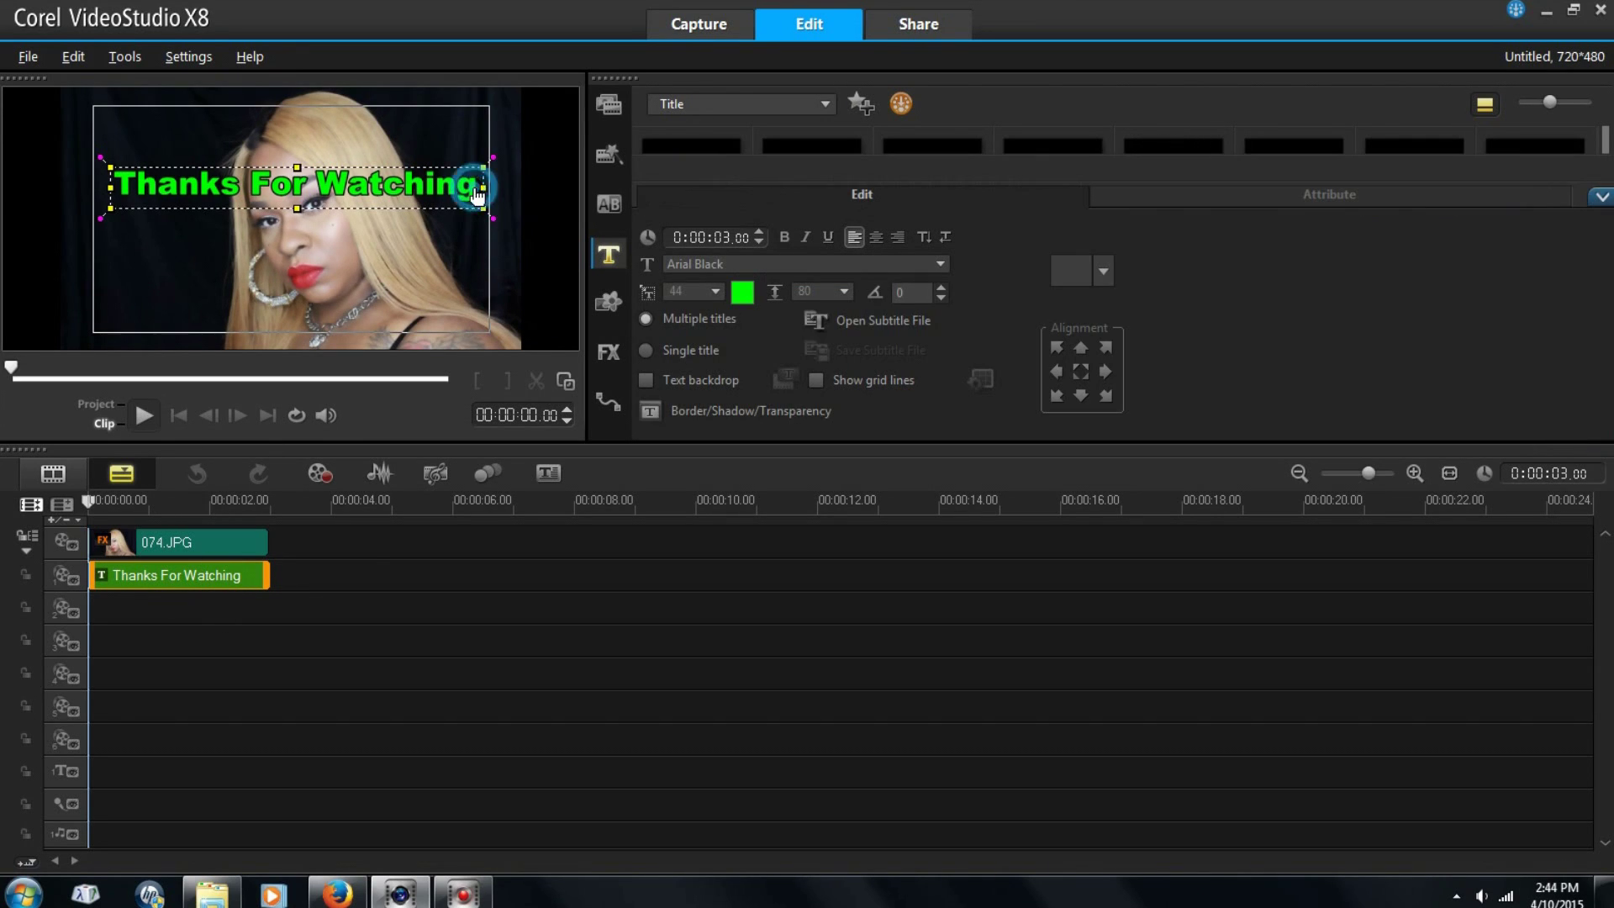
key(BackSpace)
key(BackSpace)
key(BackSpace)
key(BackSpace)
key(BackSpace)
key(BackSpace)
key(BackSpace)
key(BackSpace)
key(BackSpace)
key(BackSpace)
key(BackSpace)
key(BackSpace)
key(BackSpace)
key(BackSpace)
key(BackSpace)
key(BackSpace)
key(BackSpace)
key(BackSpace)
key(BackSpace)
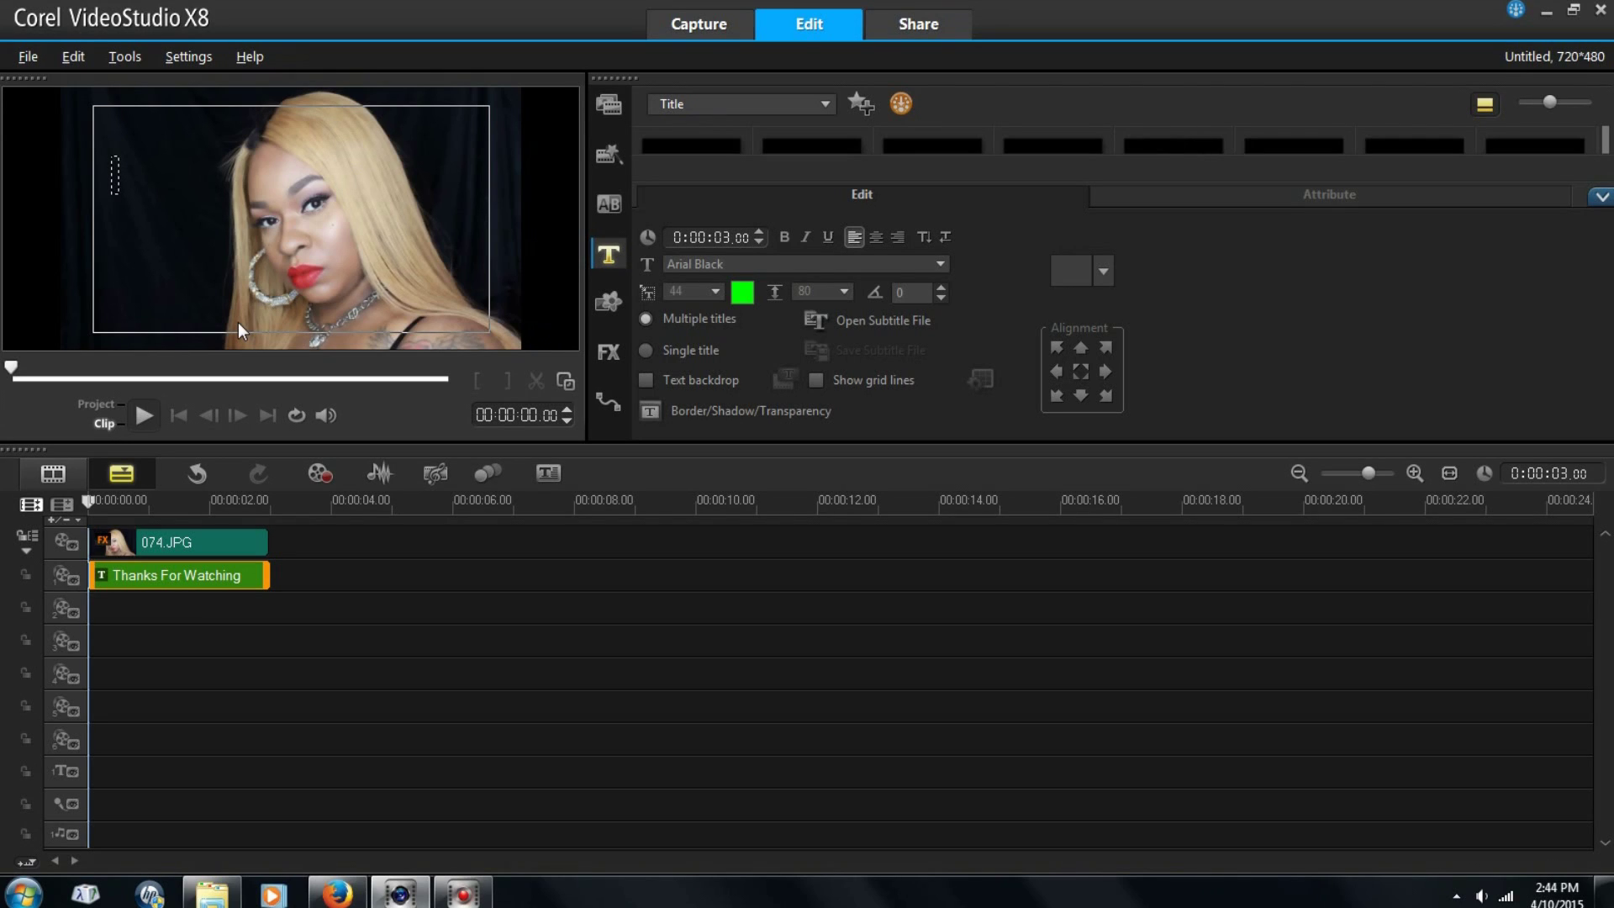
text(Blon)
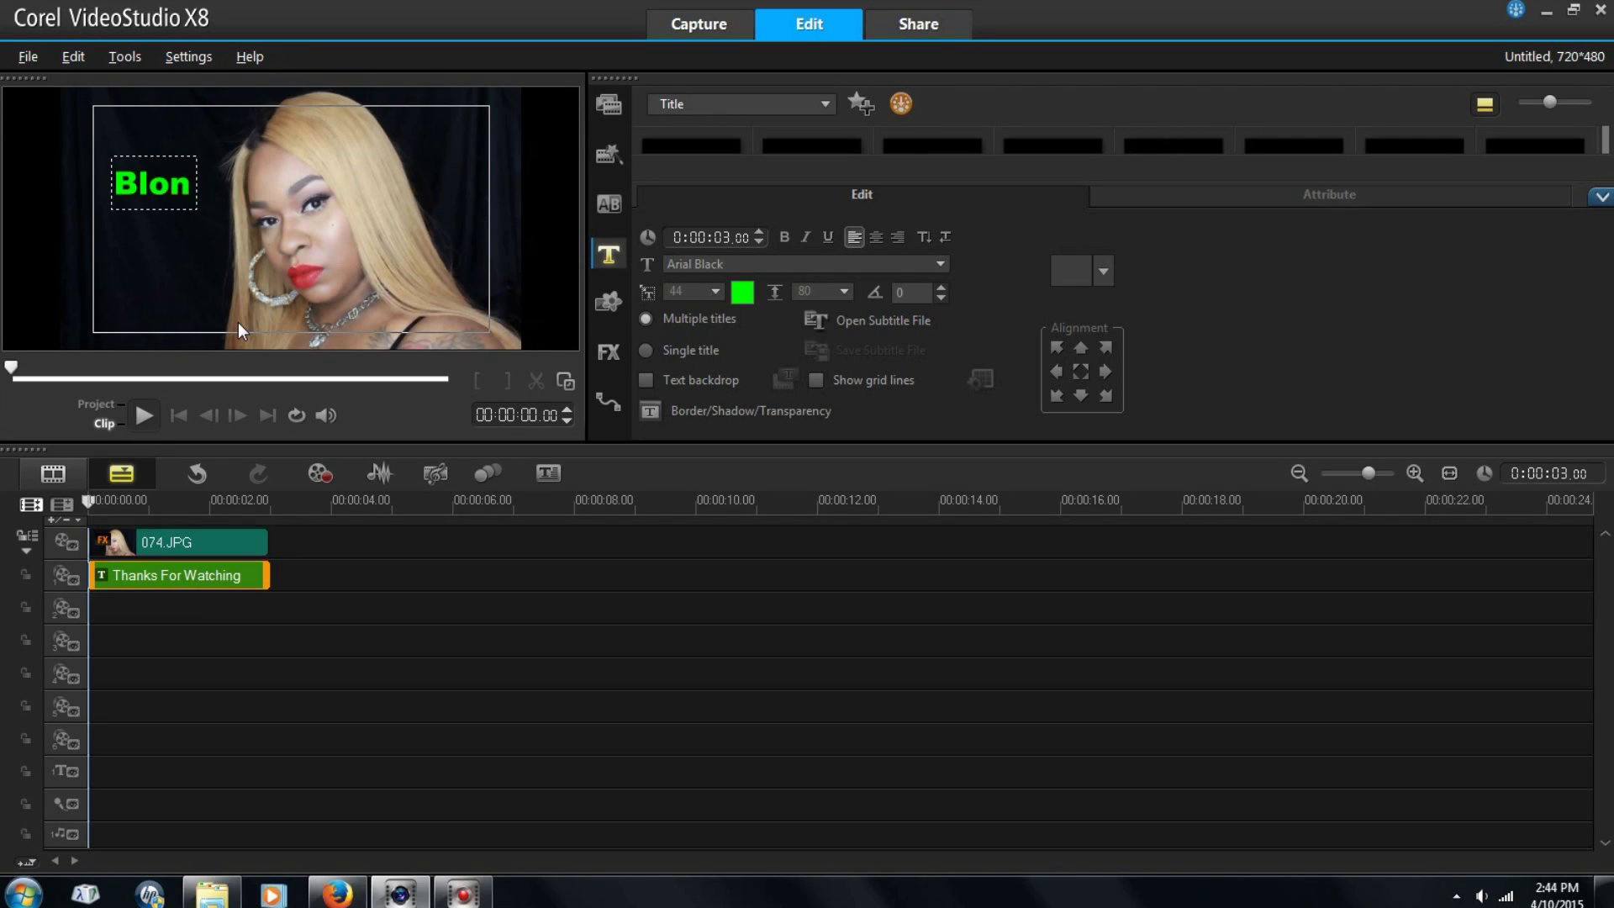
text(des)
key(Return)
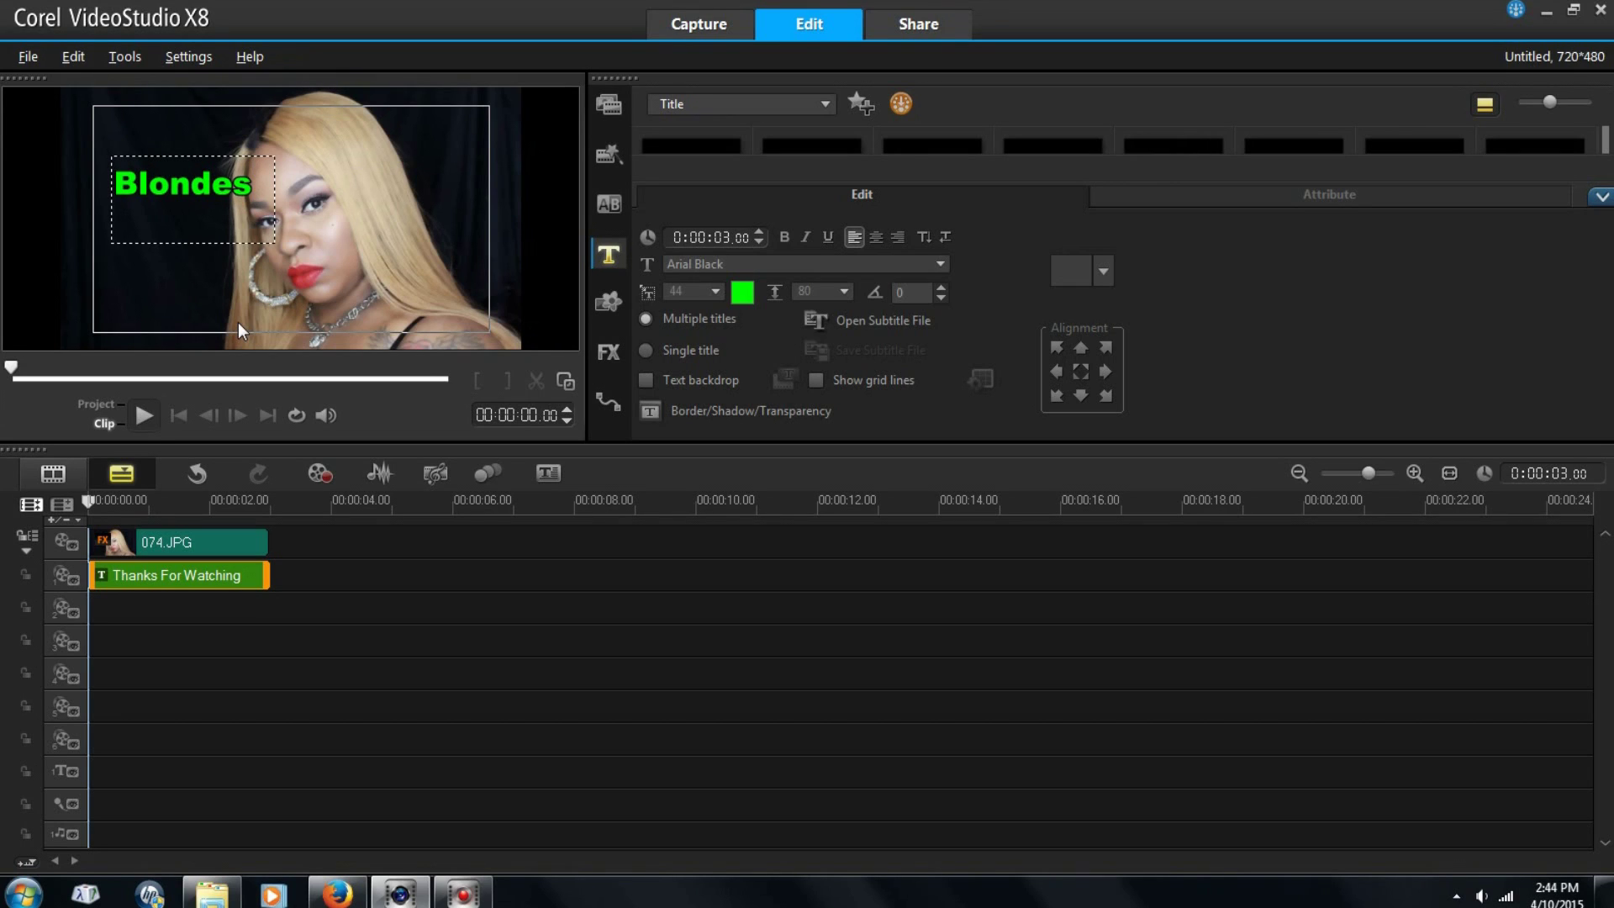
text(h)
key(BackSpace)
text(Have)
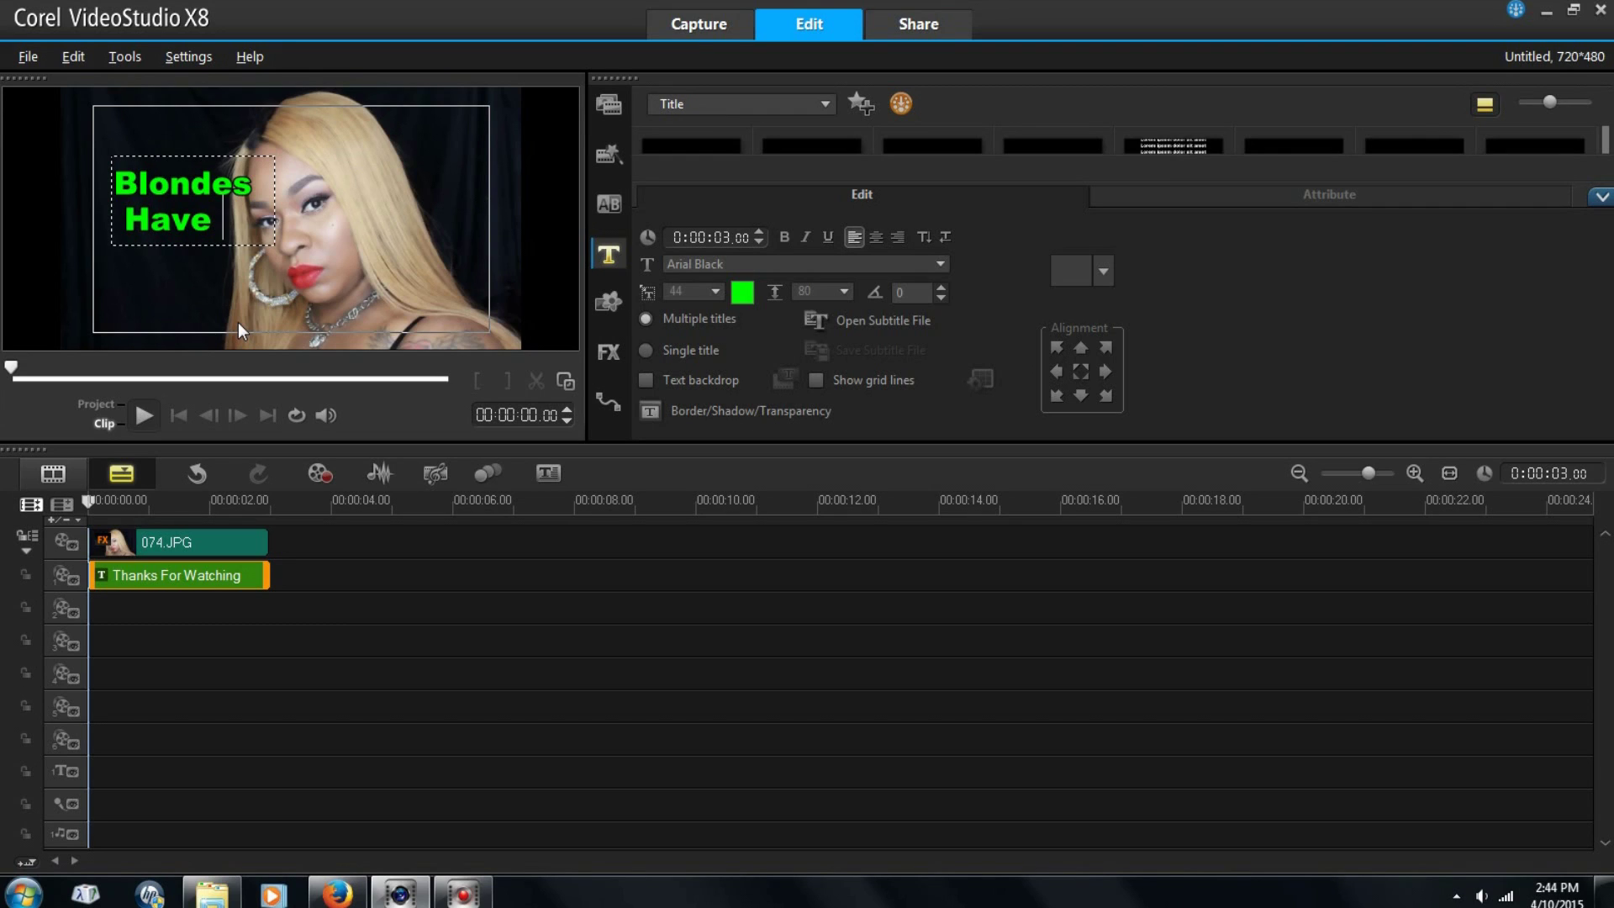
text( More)
key(Return)
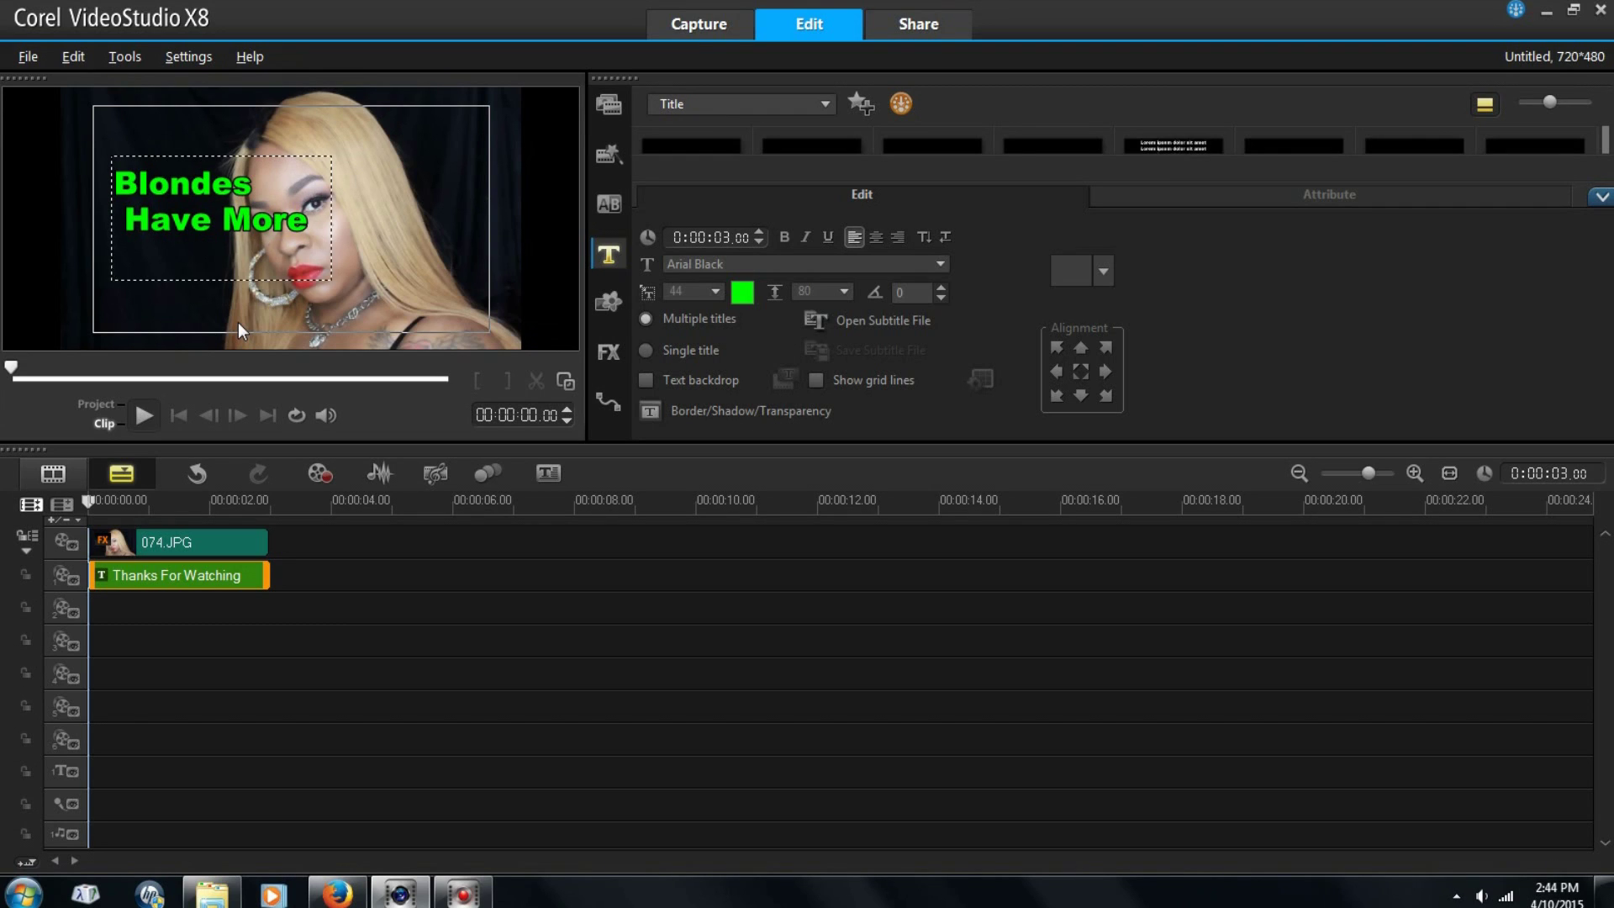
text(Fun!)
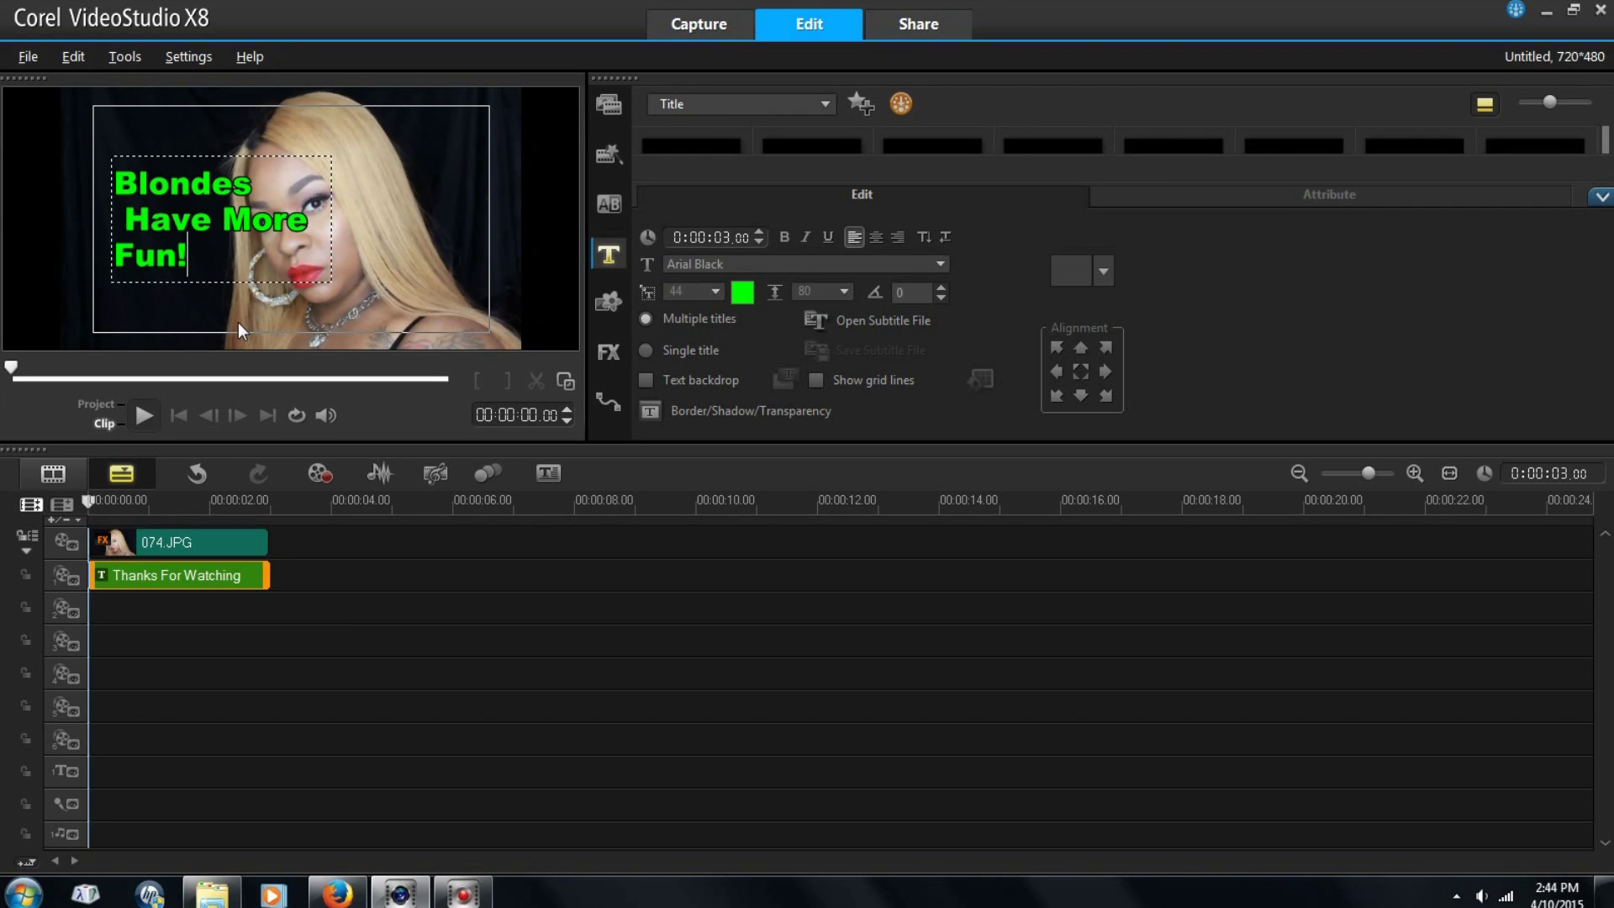
Step: Indent the Blondes and Fun! lines of the title
click(304, 150)
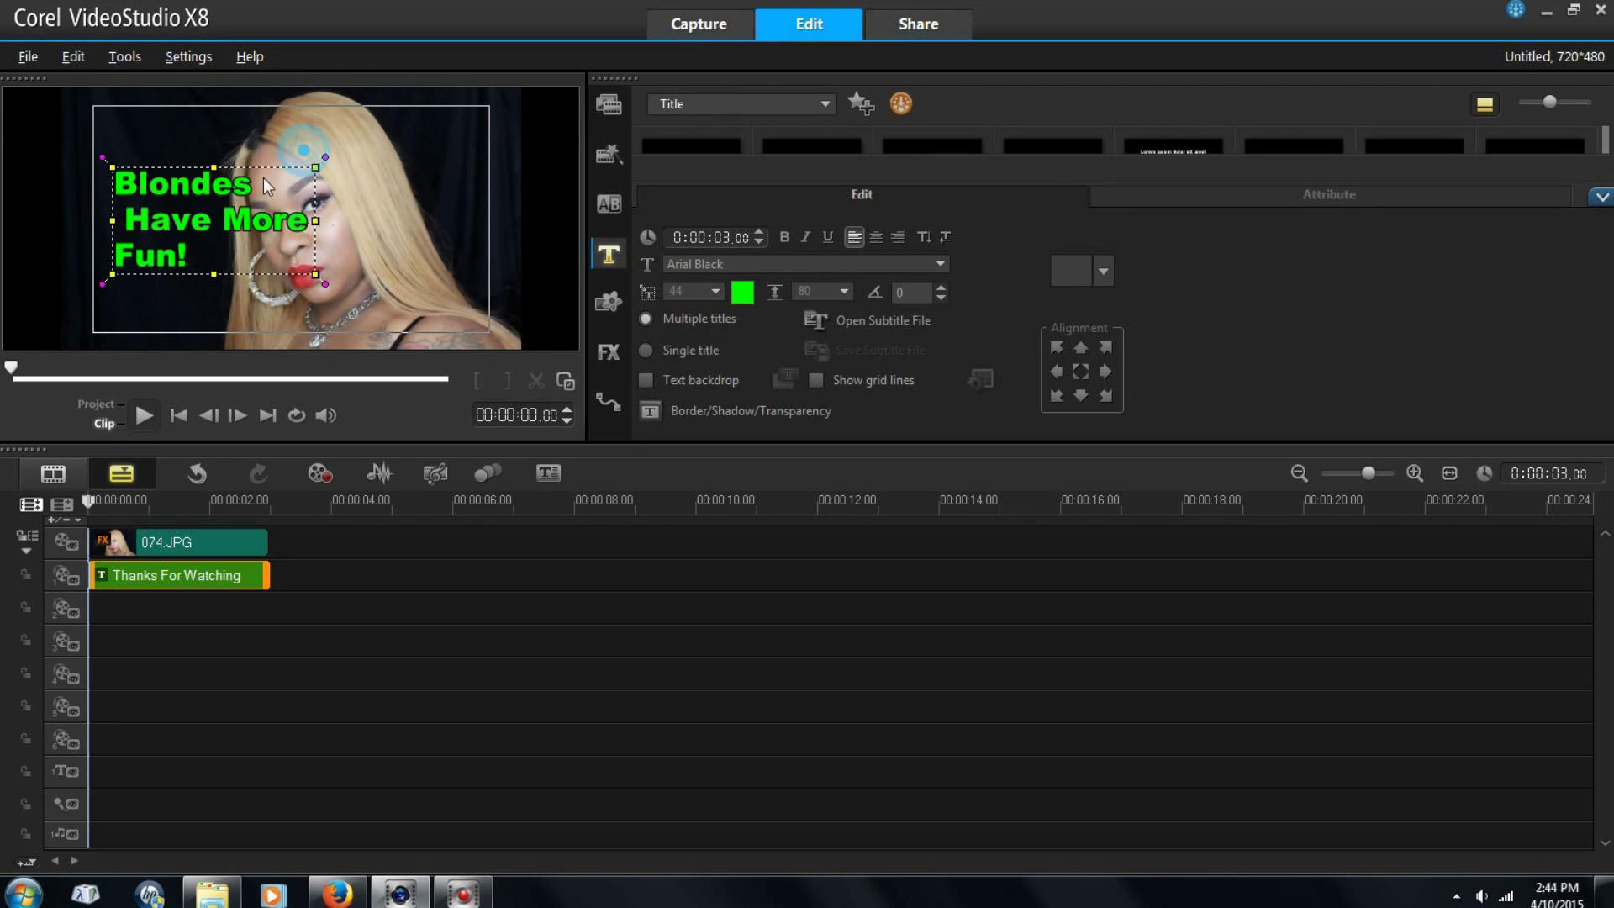
click(116, 202)
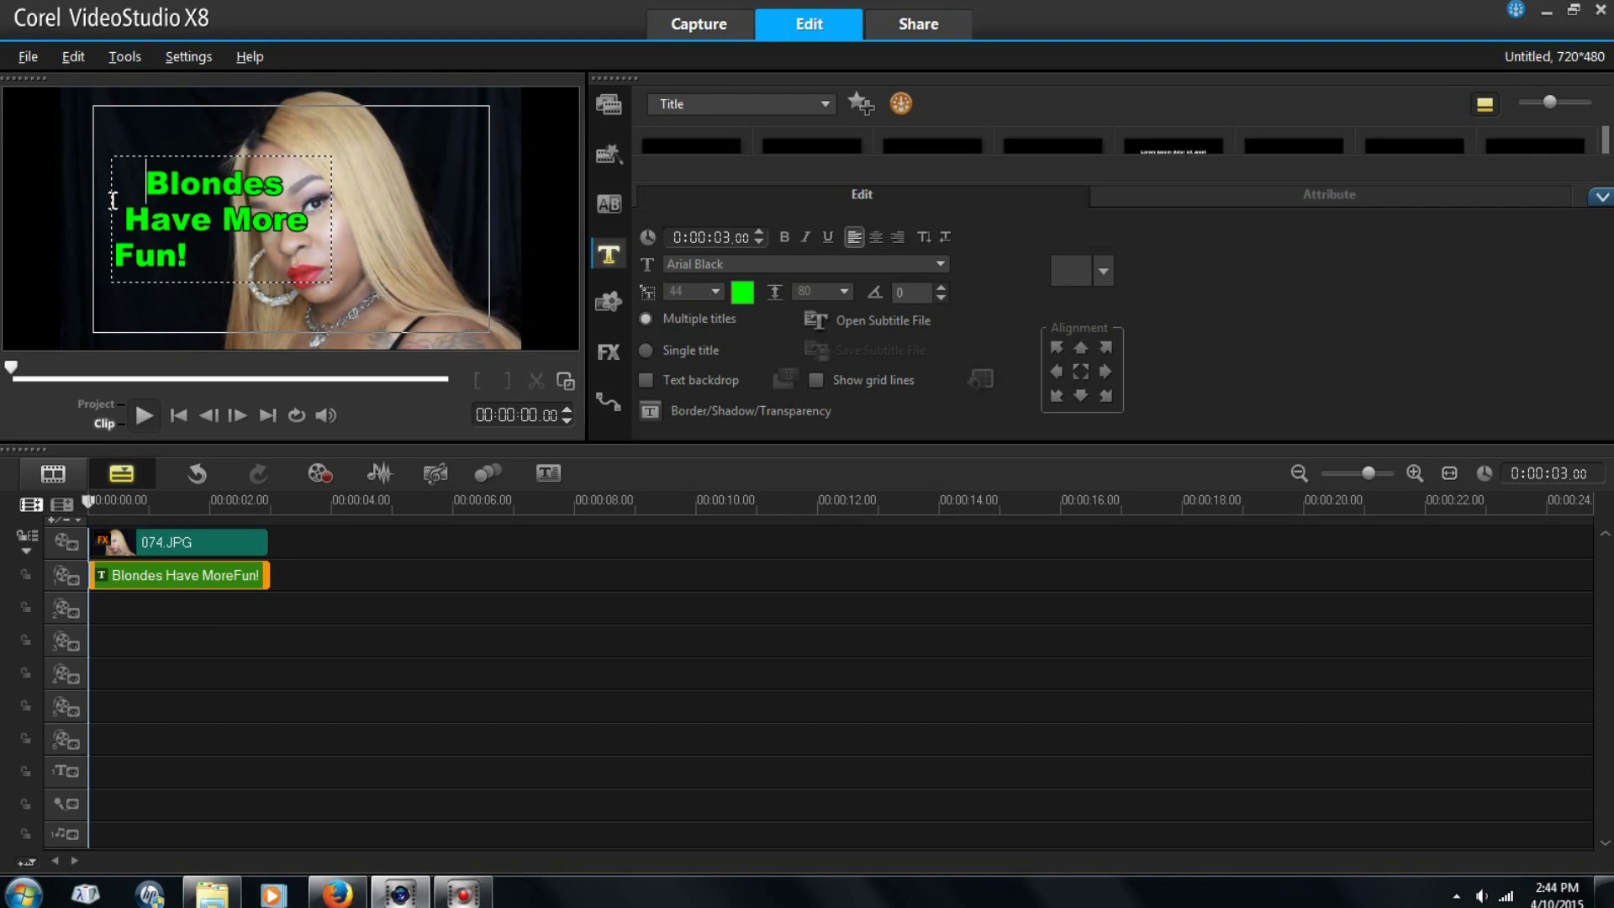
click(116, 253)
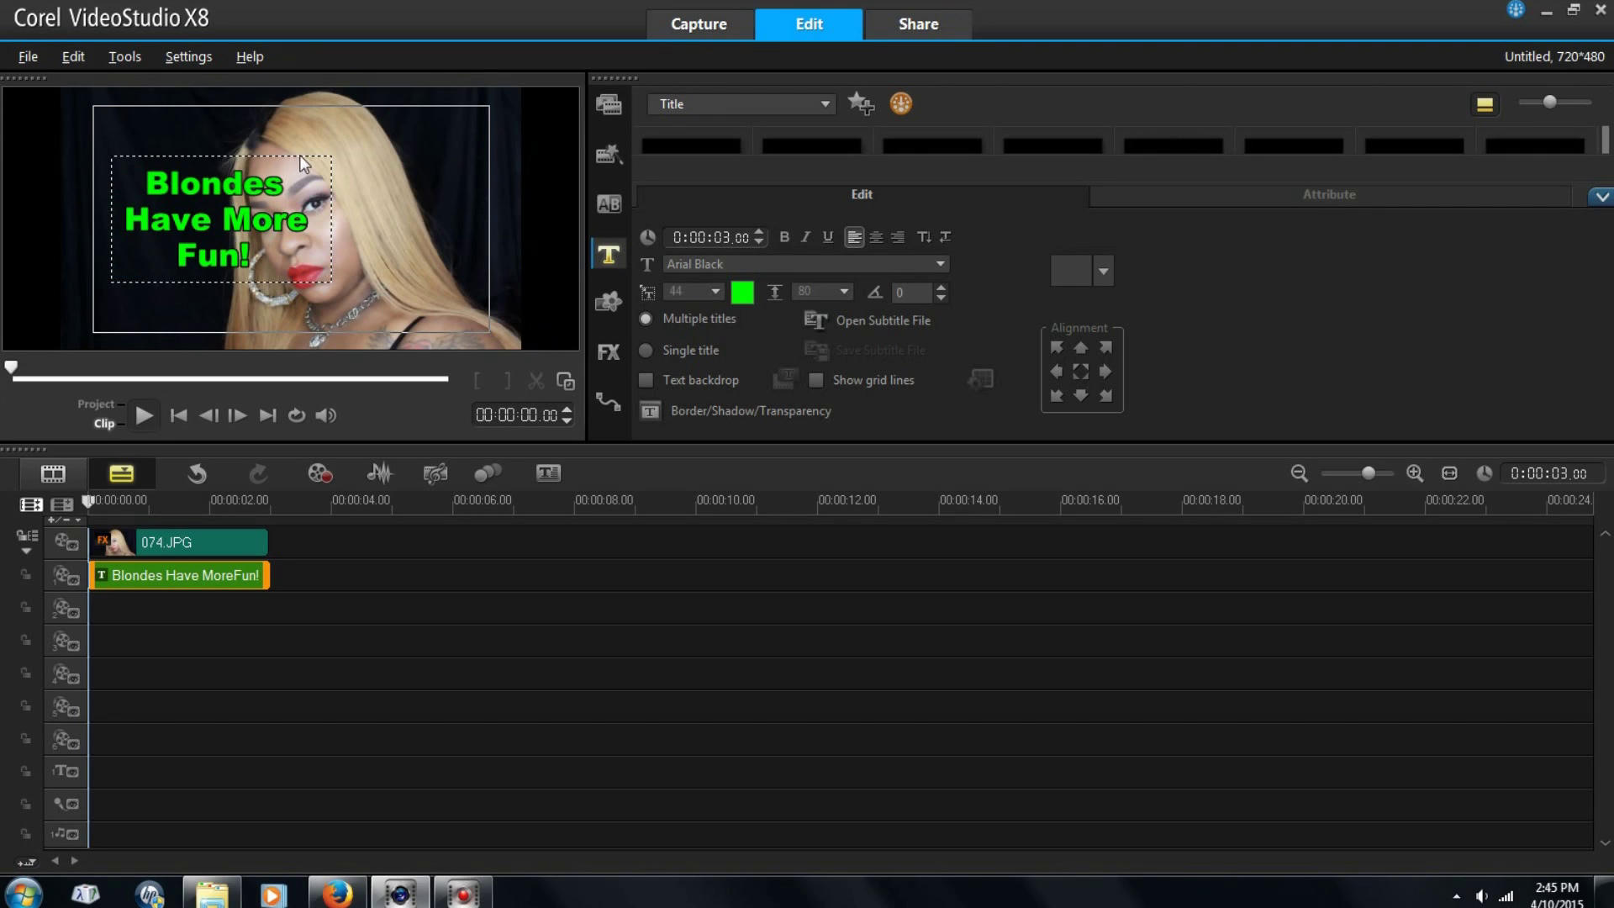
click(321, 155)
Step: Change the title's font colour from green to yellow
double_click(281, 190)
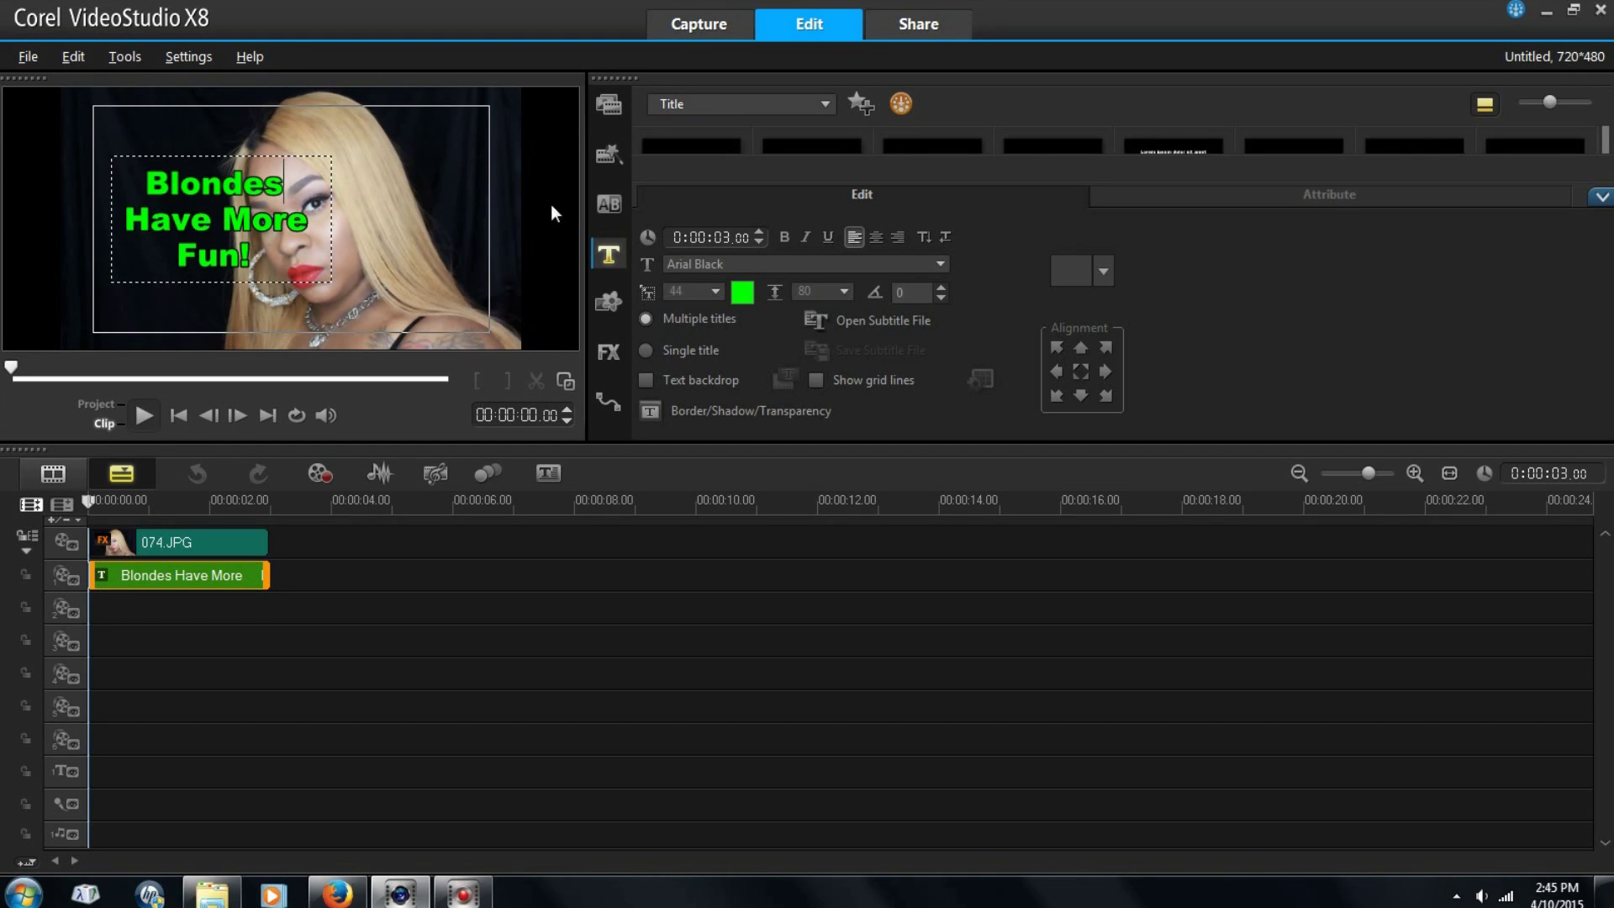
click(741, 294)
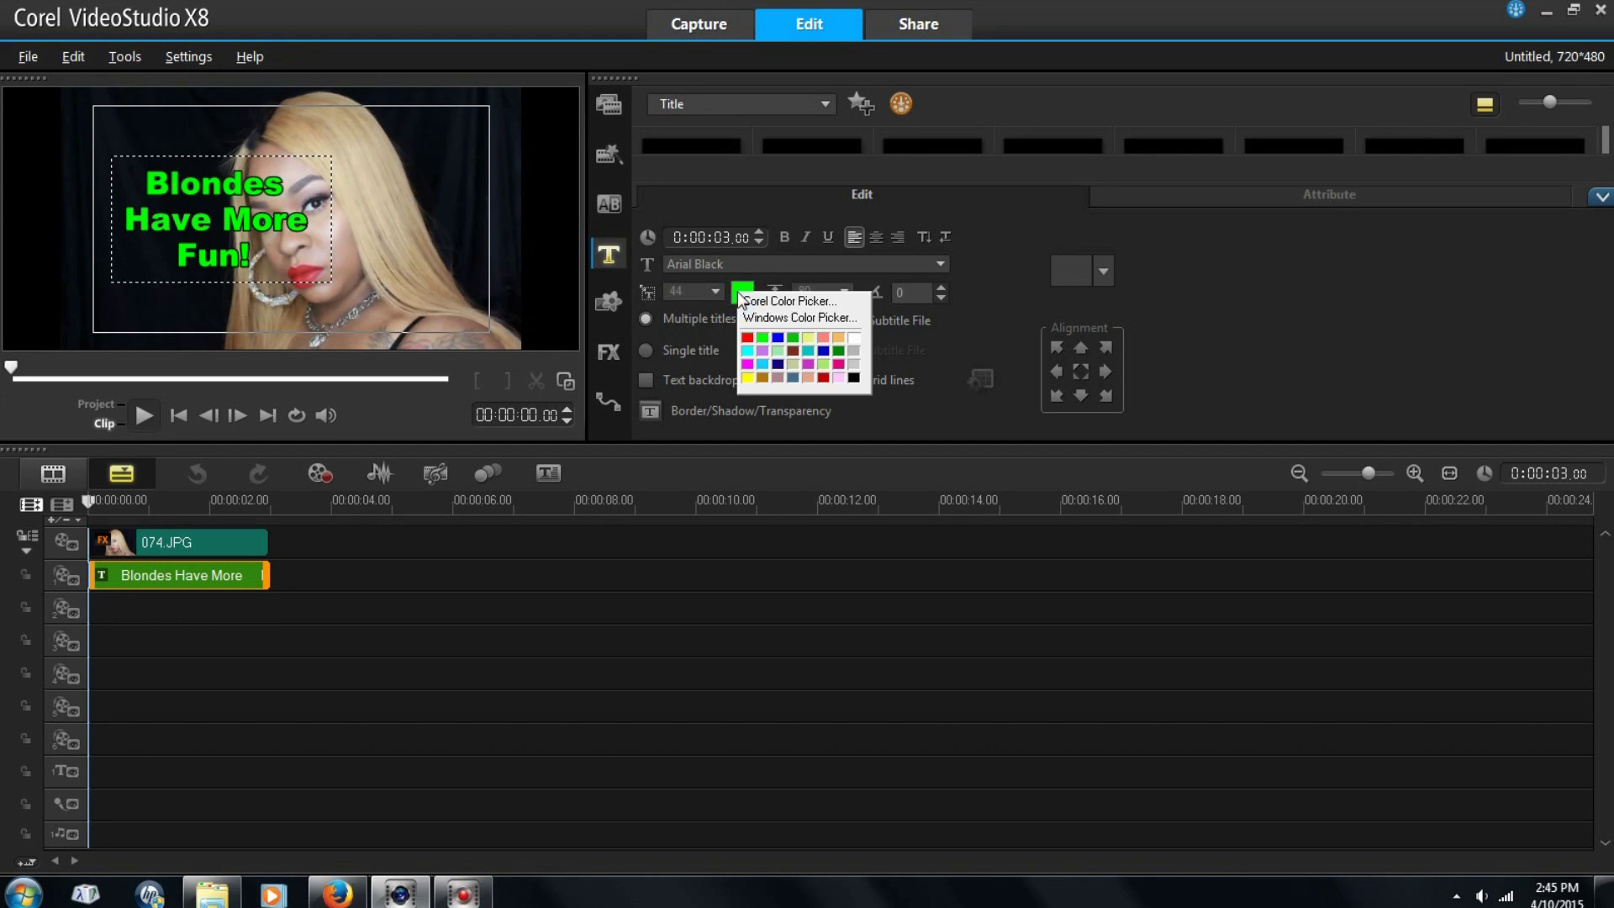
click(749, 378)
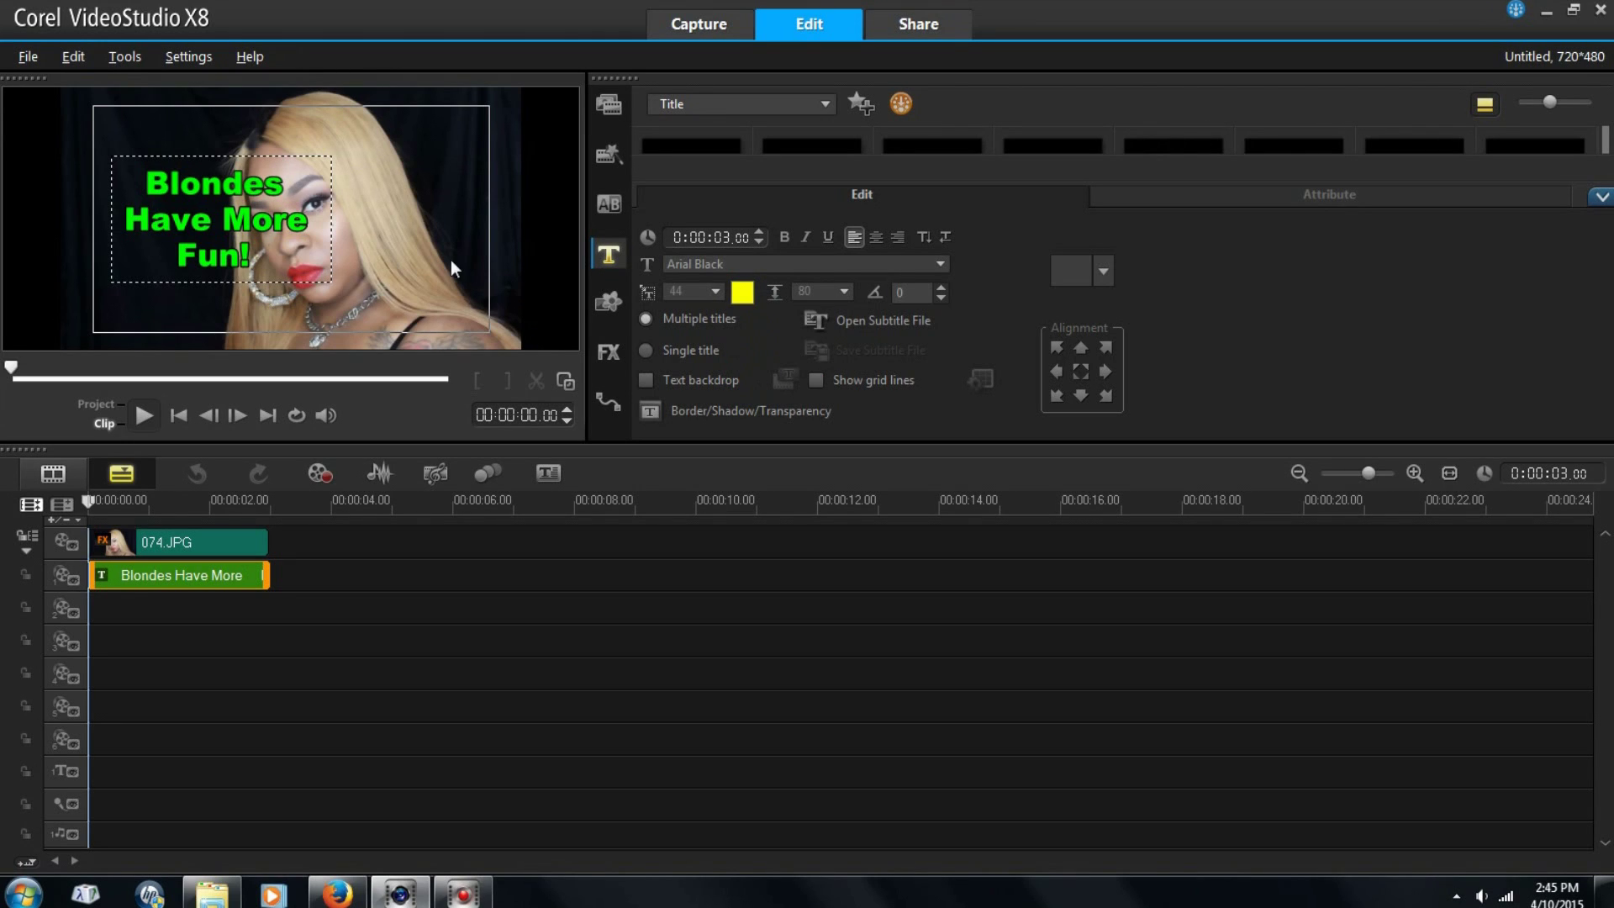
click(320, 164)
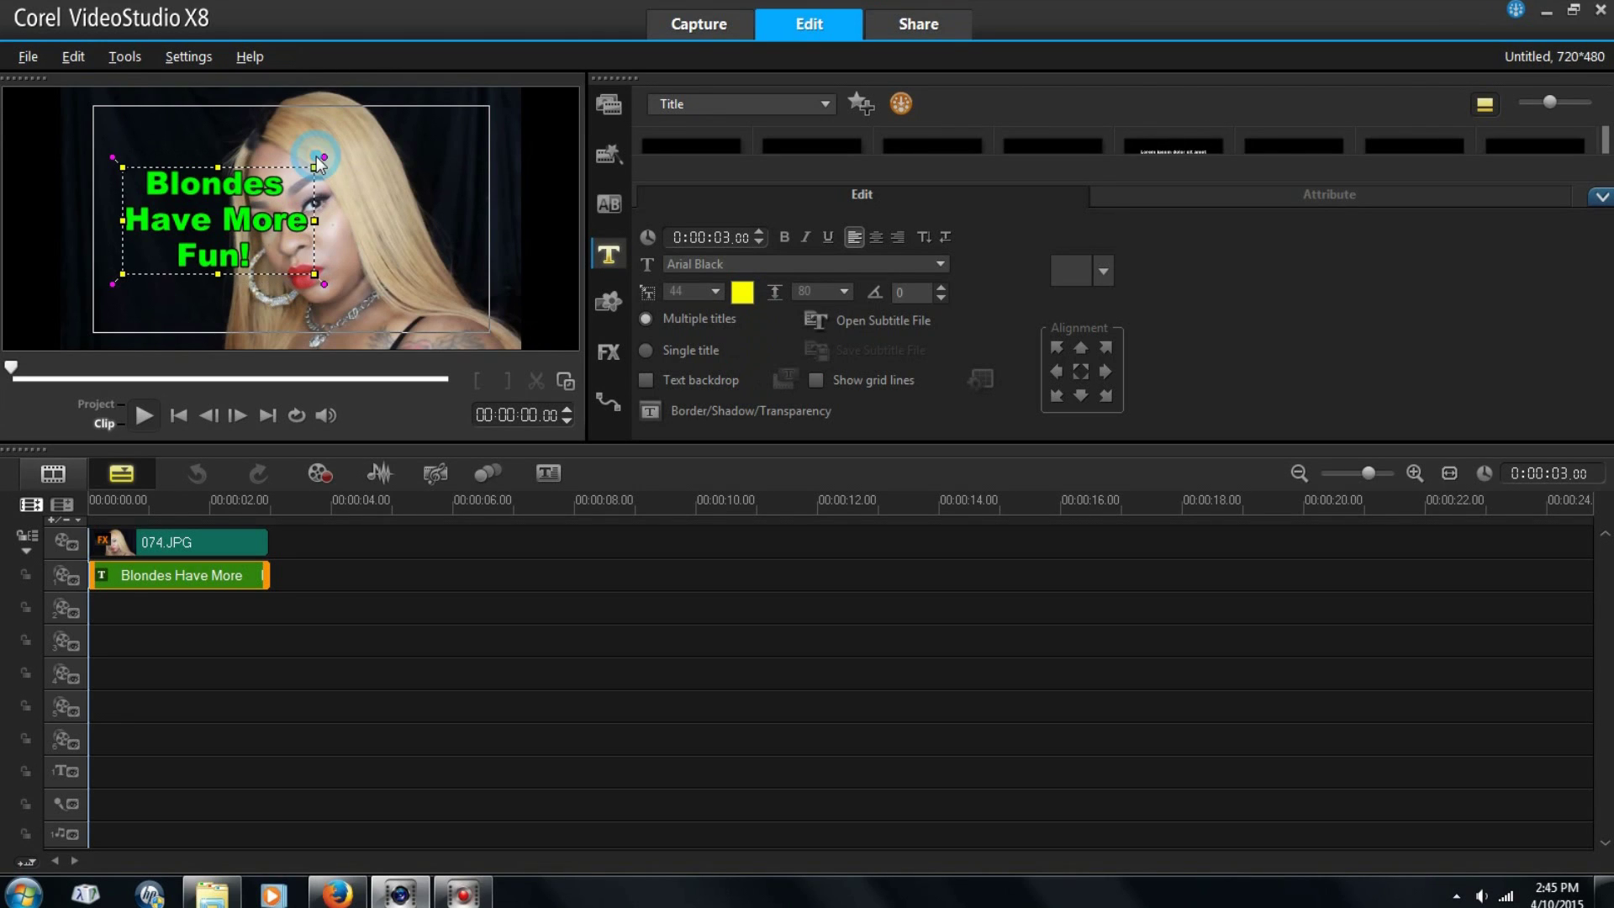
click(742, 292)
click(748, 378)
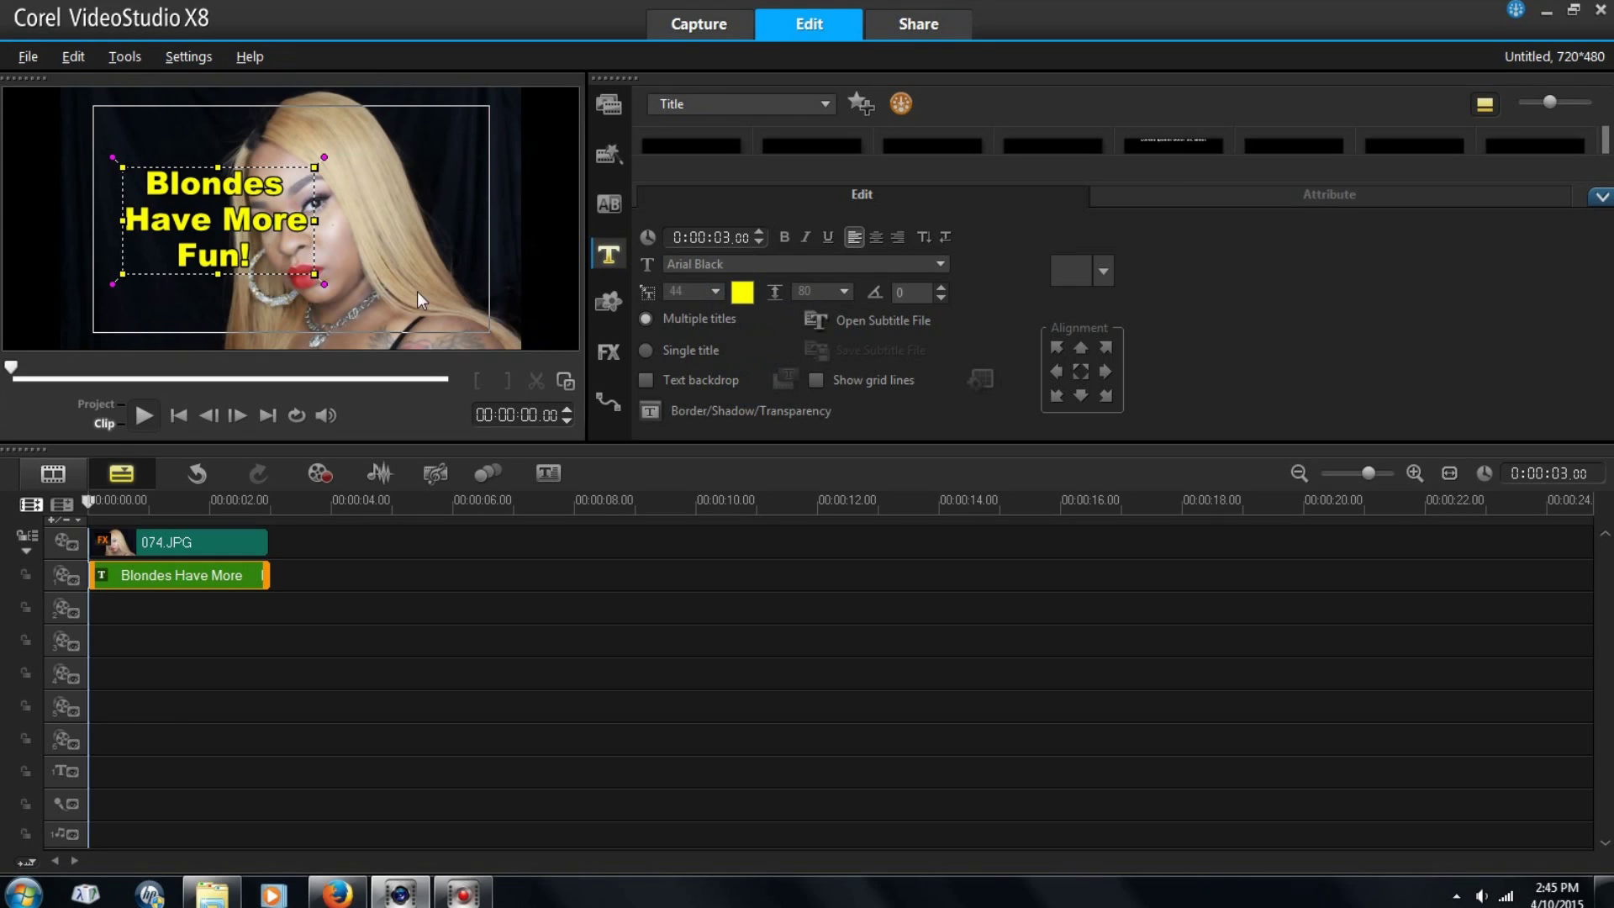
Step: Delete 'Have More Fun!' so the title reads only 'Blondes'
click(248, 259)
key(BackSpace)
key(BackSpace)
key(BackSpace)
key(BackSpace)
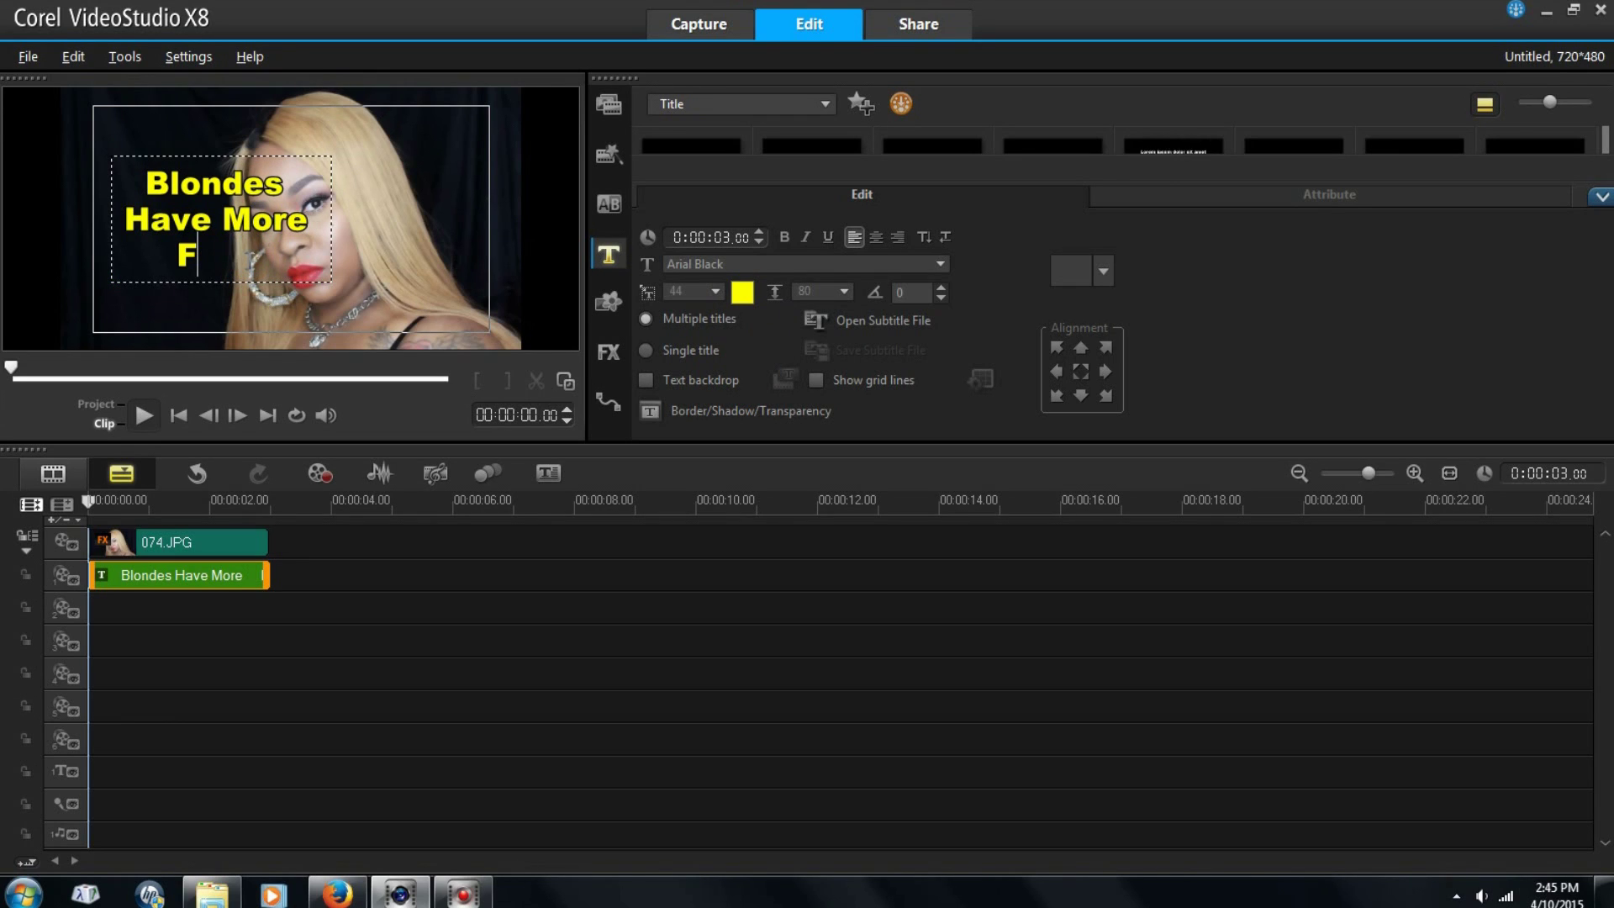
key(BackSpace)
key(BackSpace)
key(BackSpace)
key(BackSpace)
key(BackSpace)
key(BackSpace)
key(BackSpace)
key(BackSpace)
key(BackSpace)
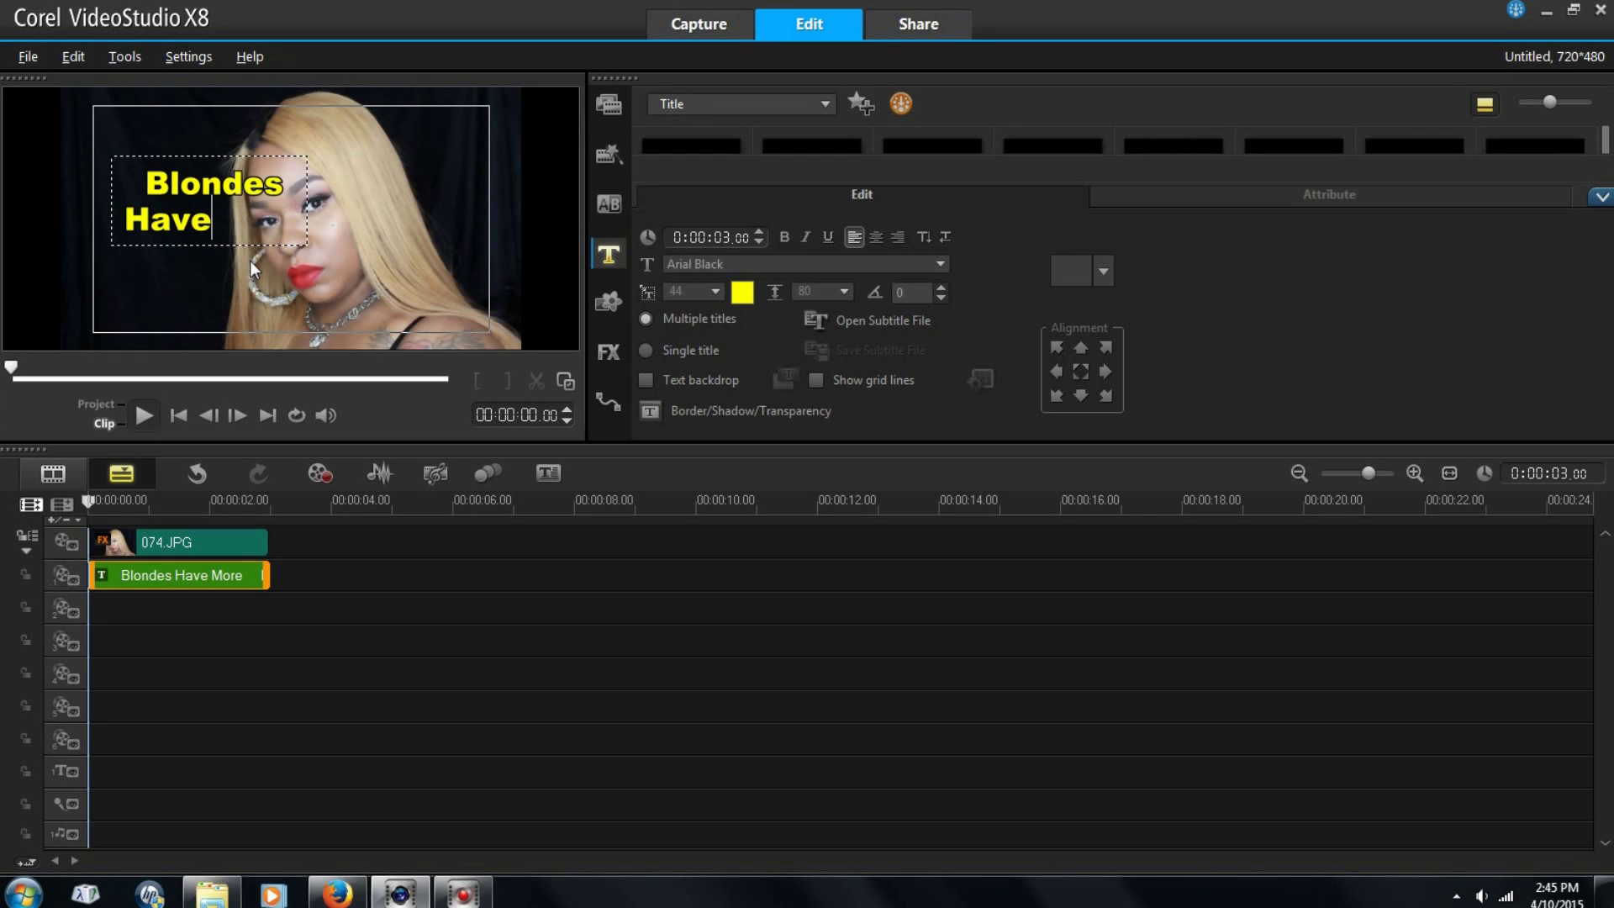
key(BackSpace)
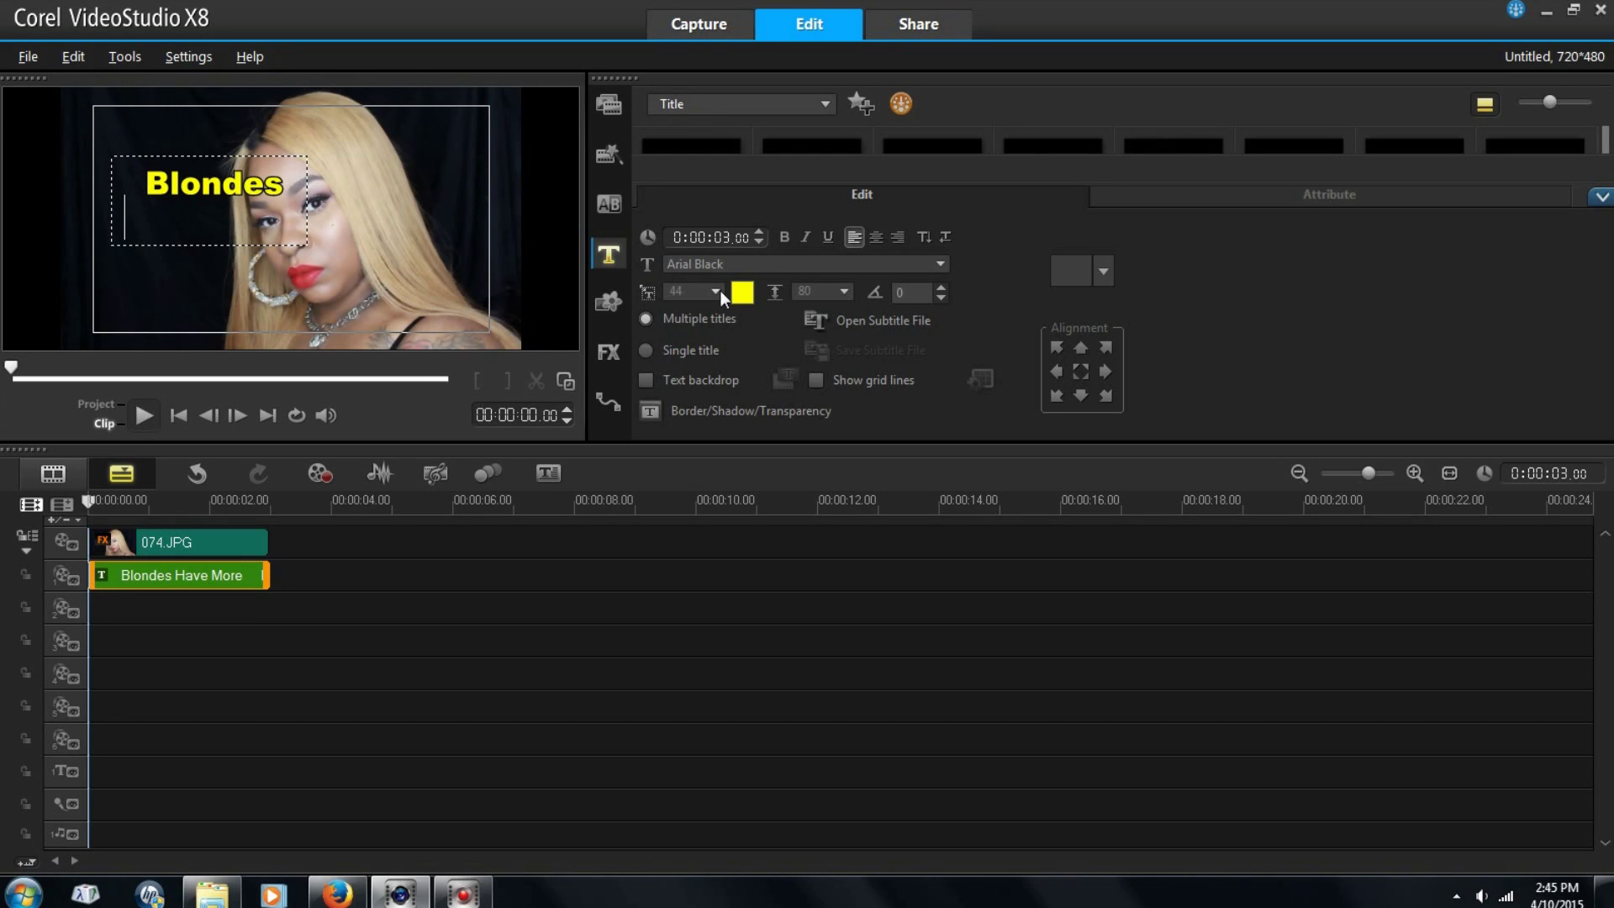
click(295, 154)
Step: Add a white 'Have More' text line directly under Blondes
click(155, 223)
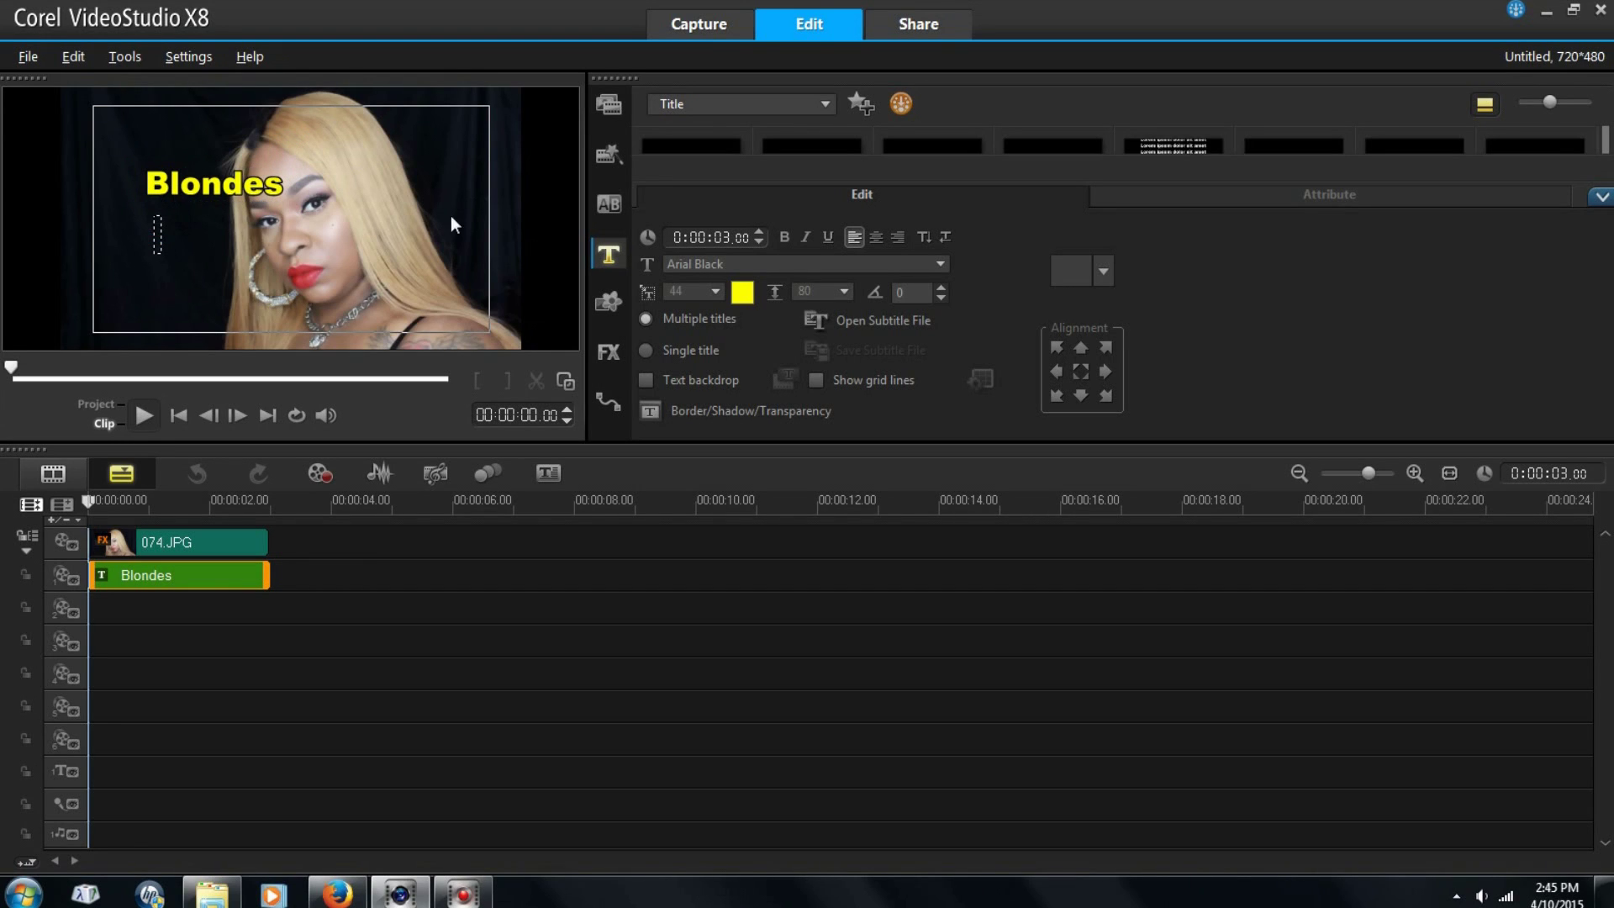
click(743, 293)
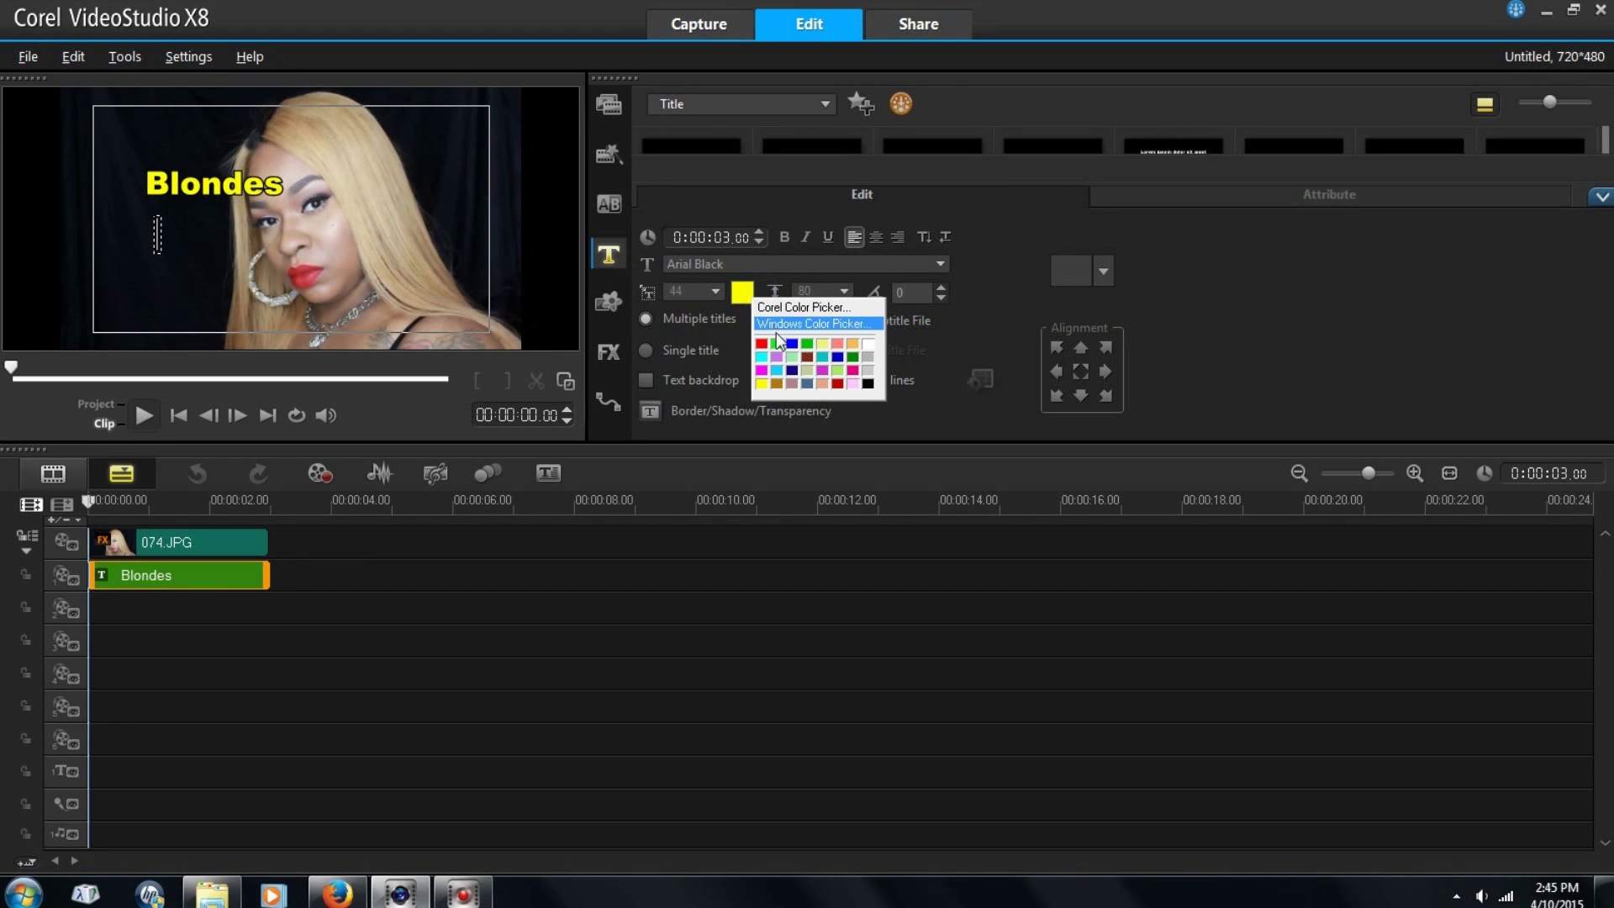
click(867, 344)
text(Have)
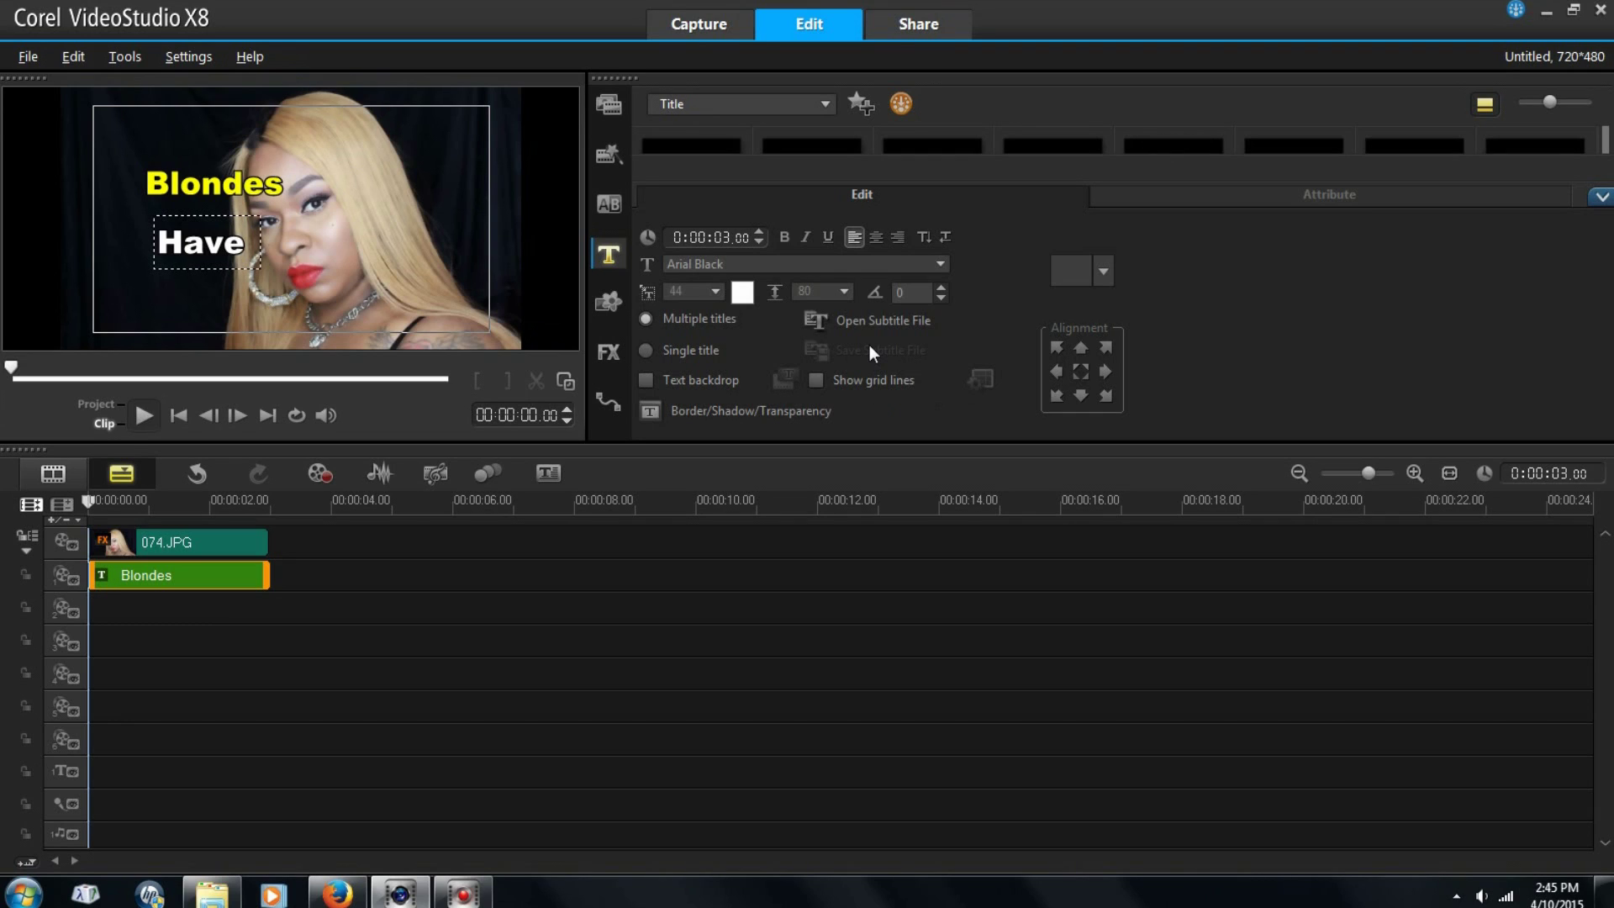
text( More)
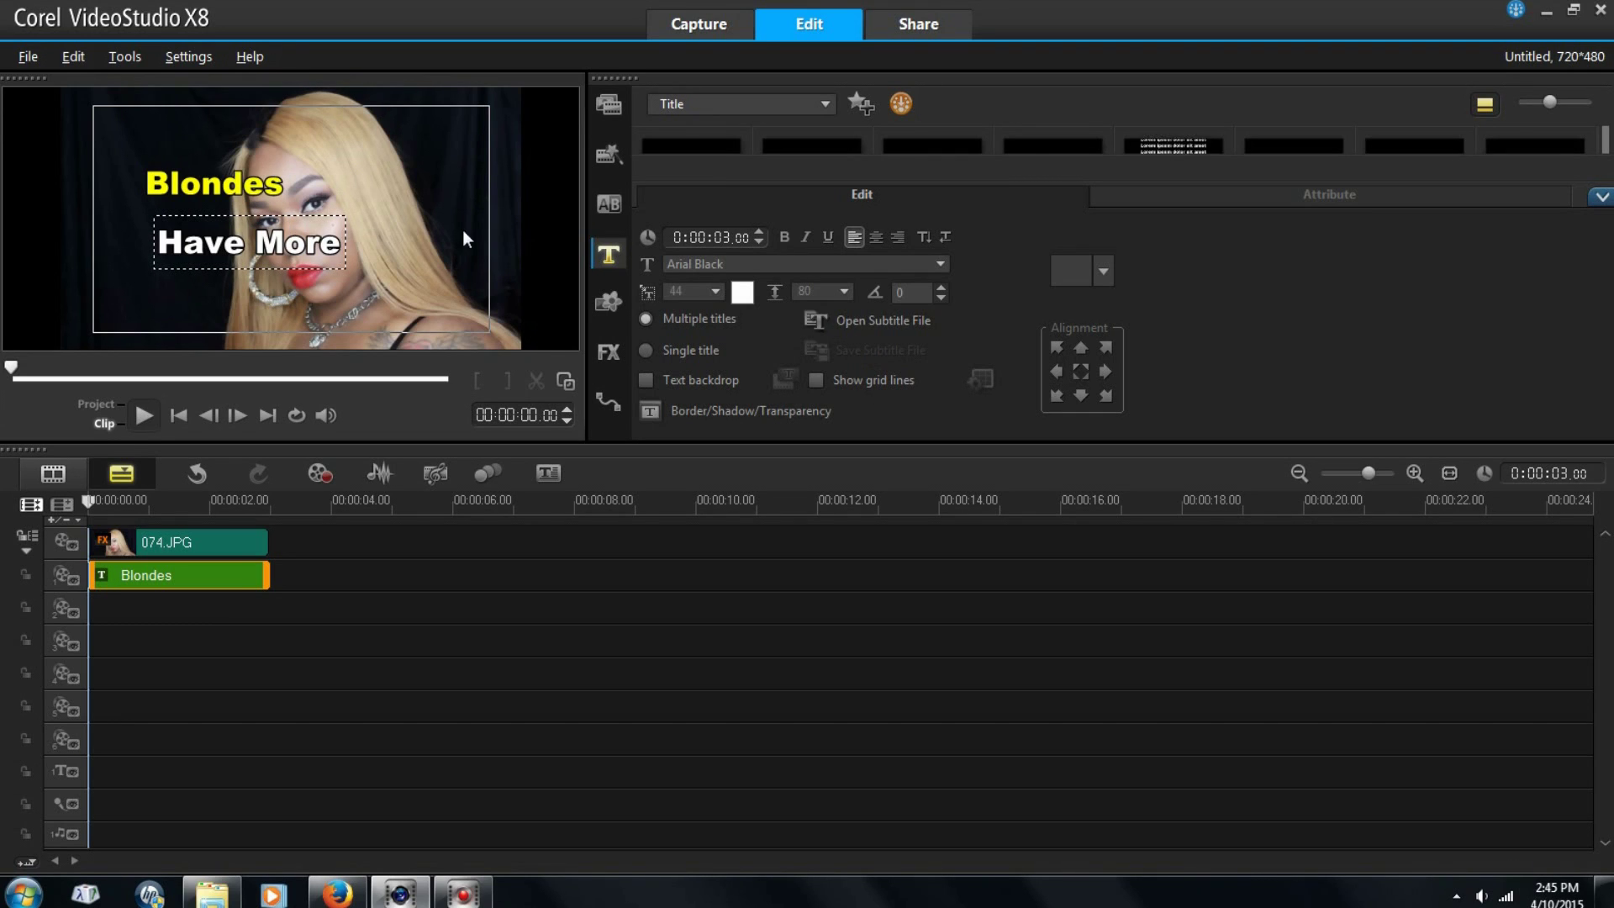
drag(306, 243, 192, 138)
drag(208, 231, 190, 183)
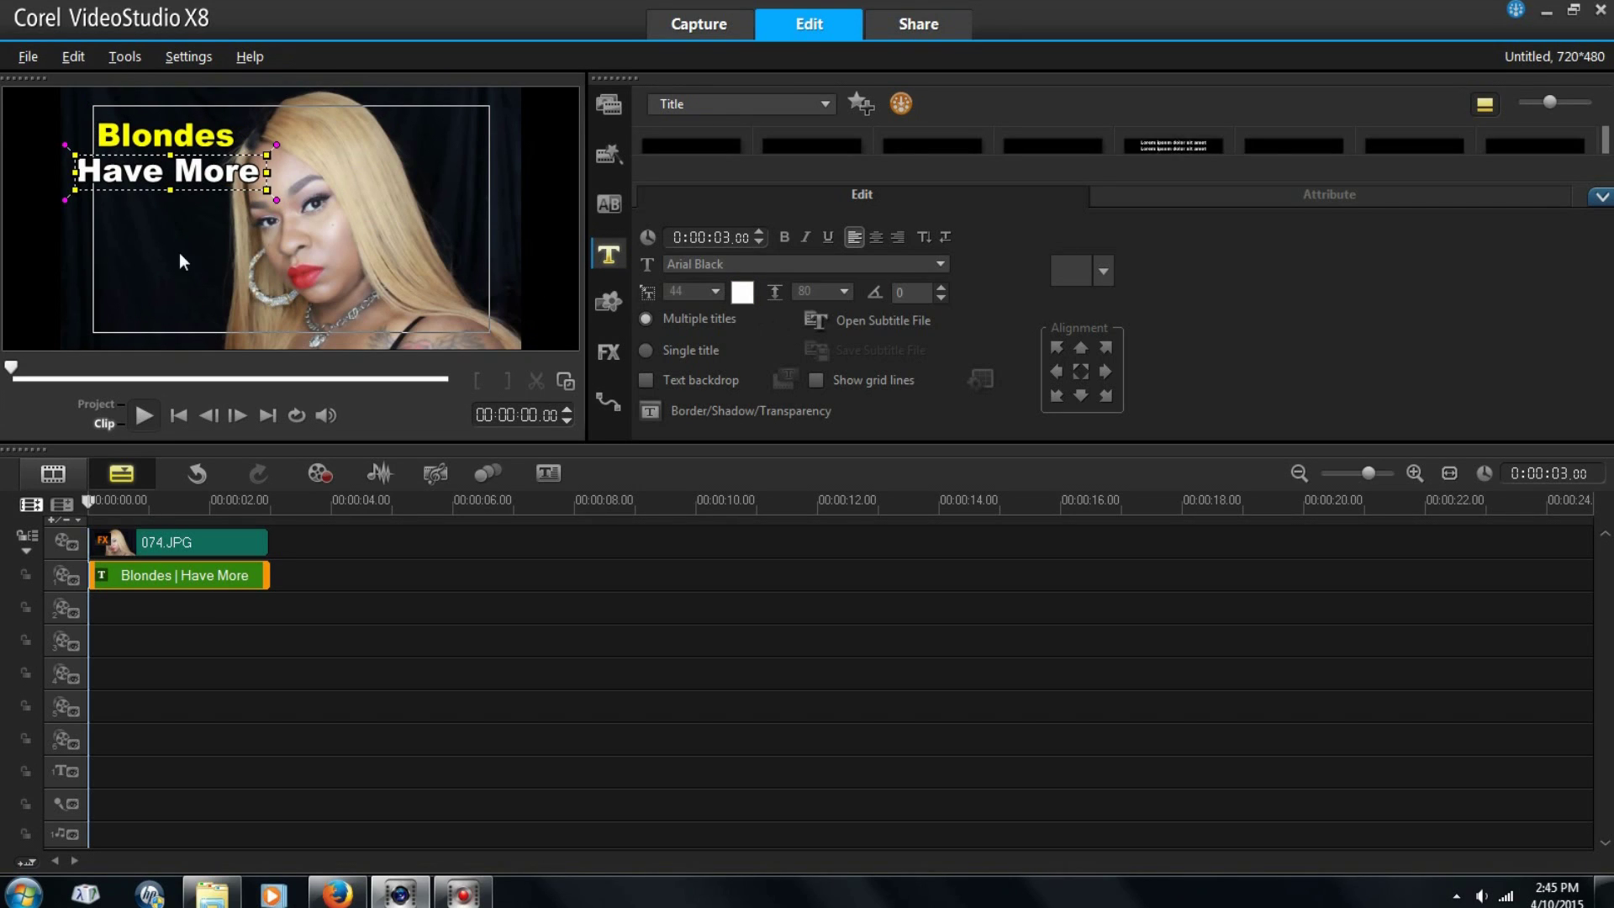
Step: Add a yellow 'Fun!!' line under Have More
click(124, 205)
click(124, 204)
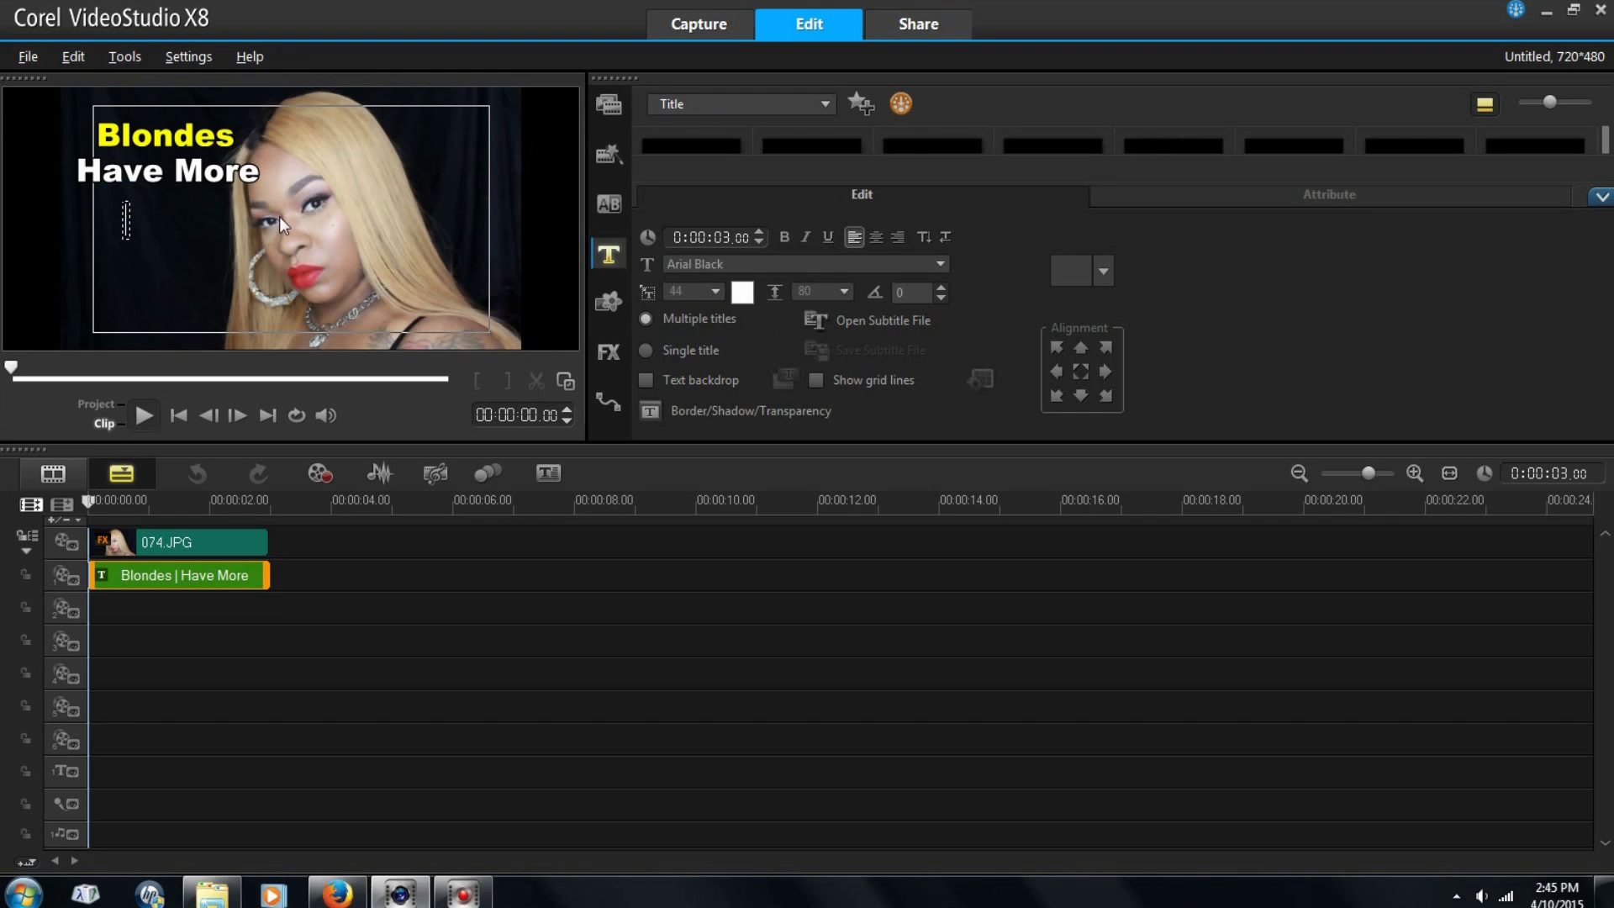
click(745, 290)
click(760, 373)
text(Fun)
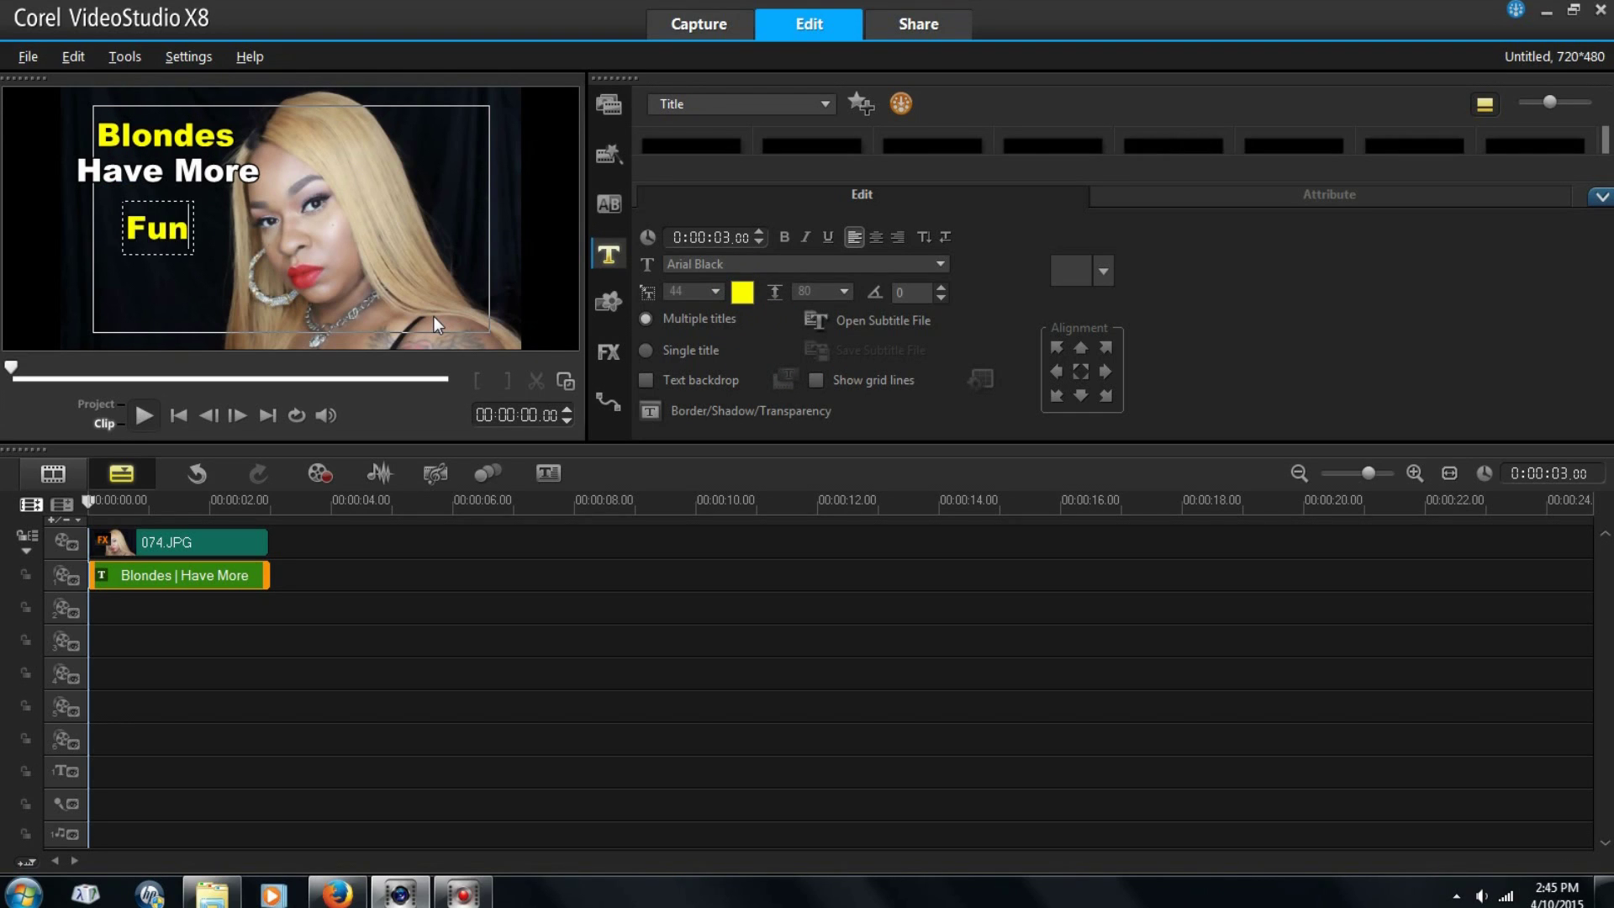
text(!!)
mouse_move(172, 242)
mouse_down()
mouse_move(163, 225)
mouse_move(172, 252)
mouse_move(196, 227)
mouse_up()
Step: Enlarge Blondes to size 64 and Fun!!, and re-space the three lines
click(172, 139)
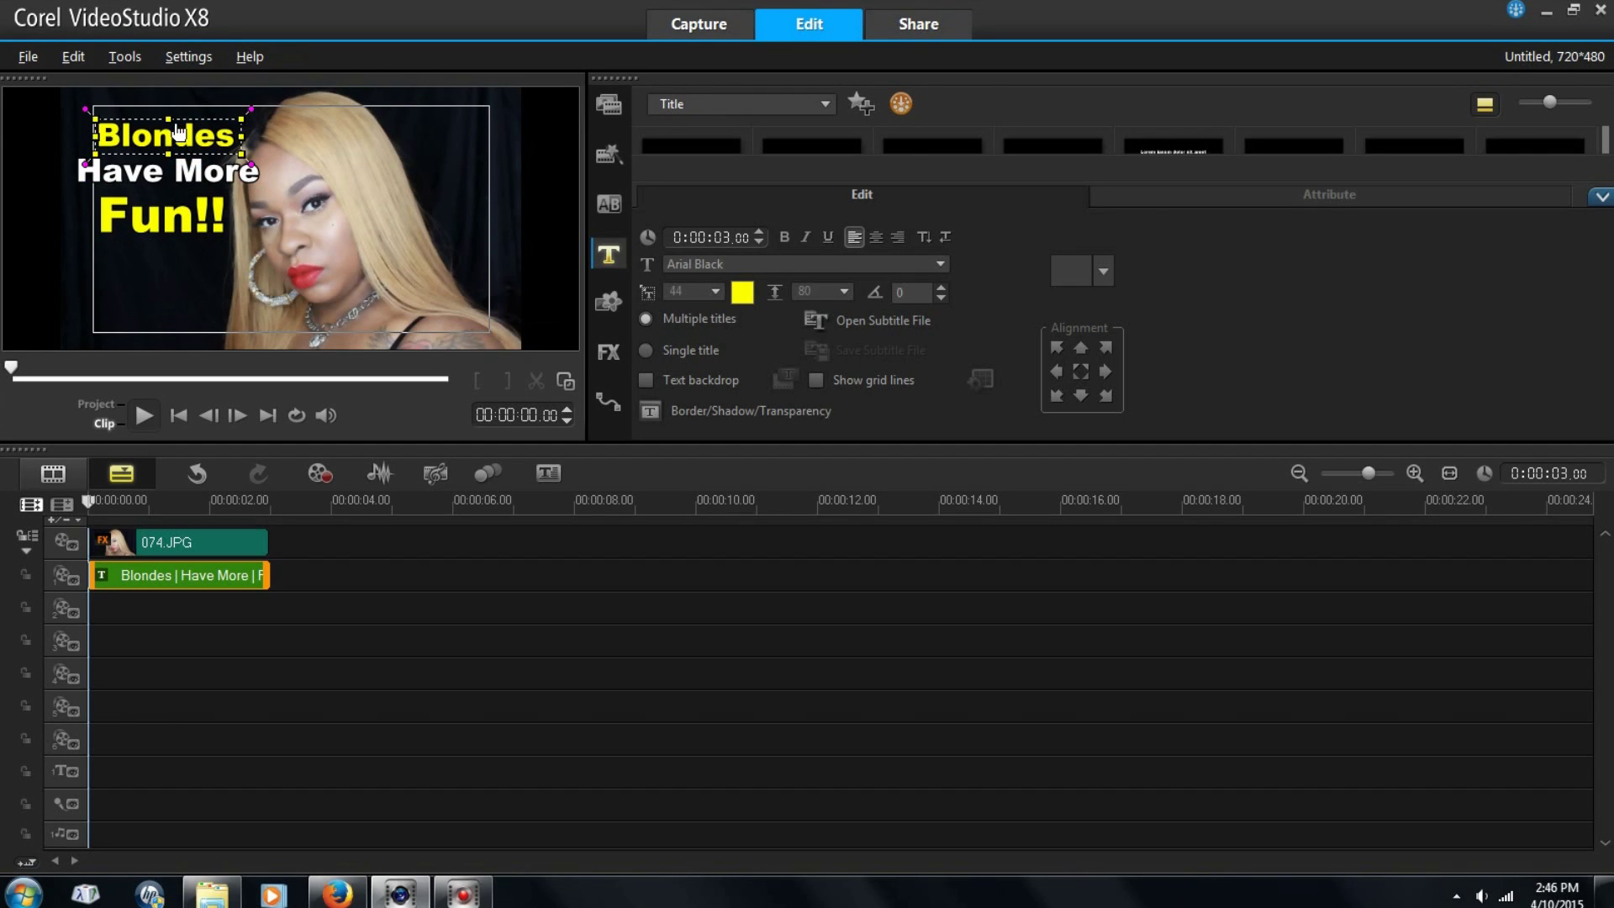
drag(169, 115, 206, 126)
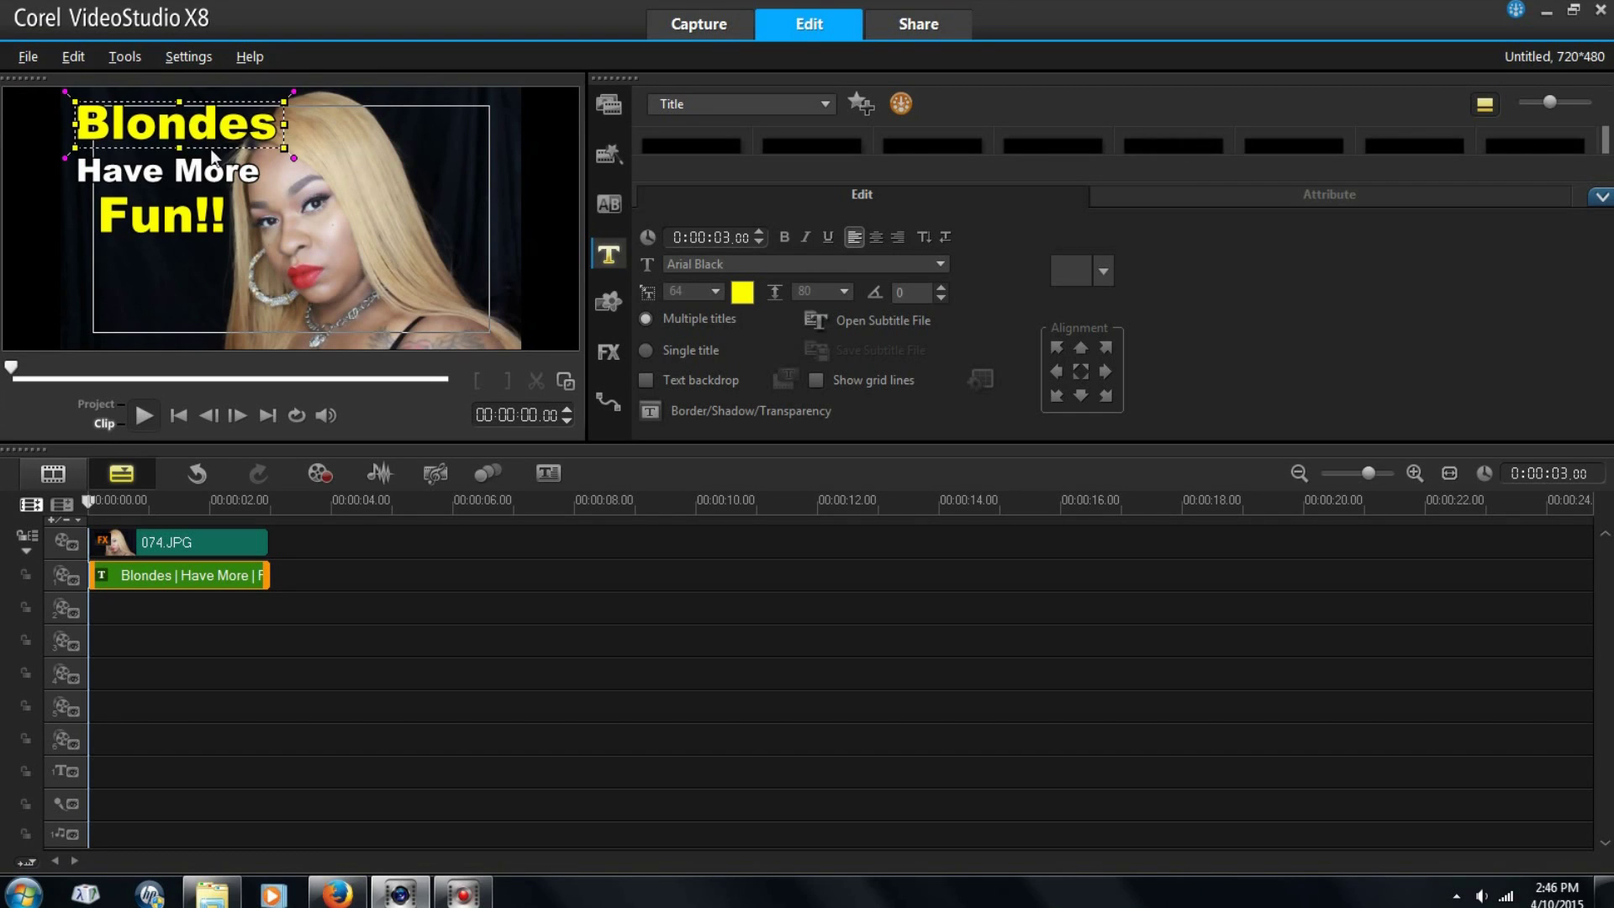
click(202, 174)
click(197, 216)
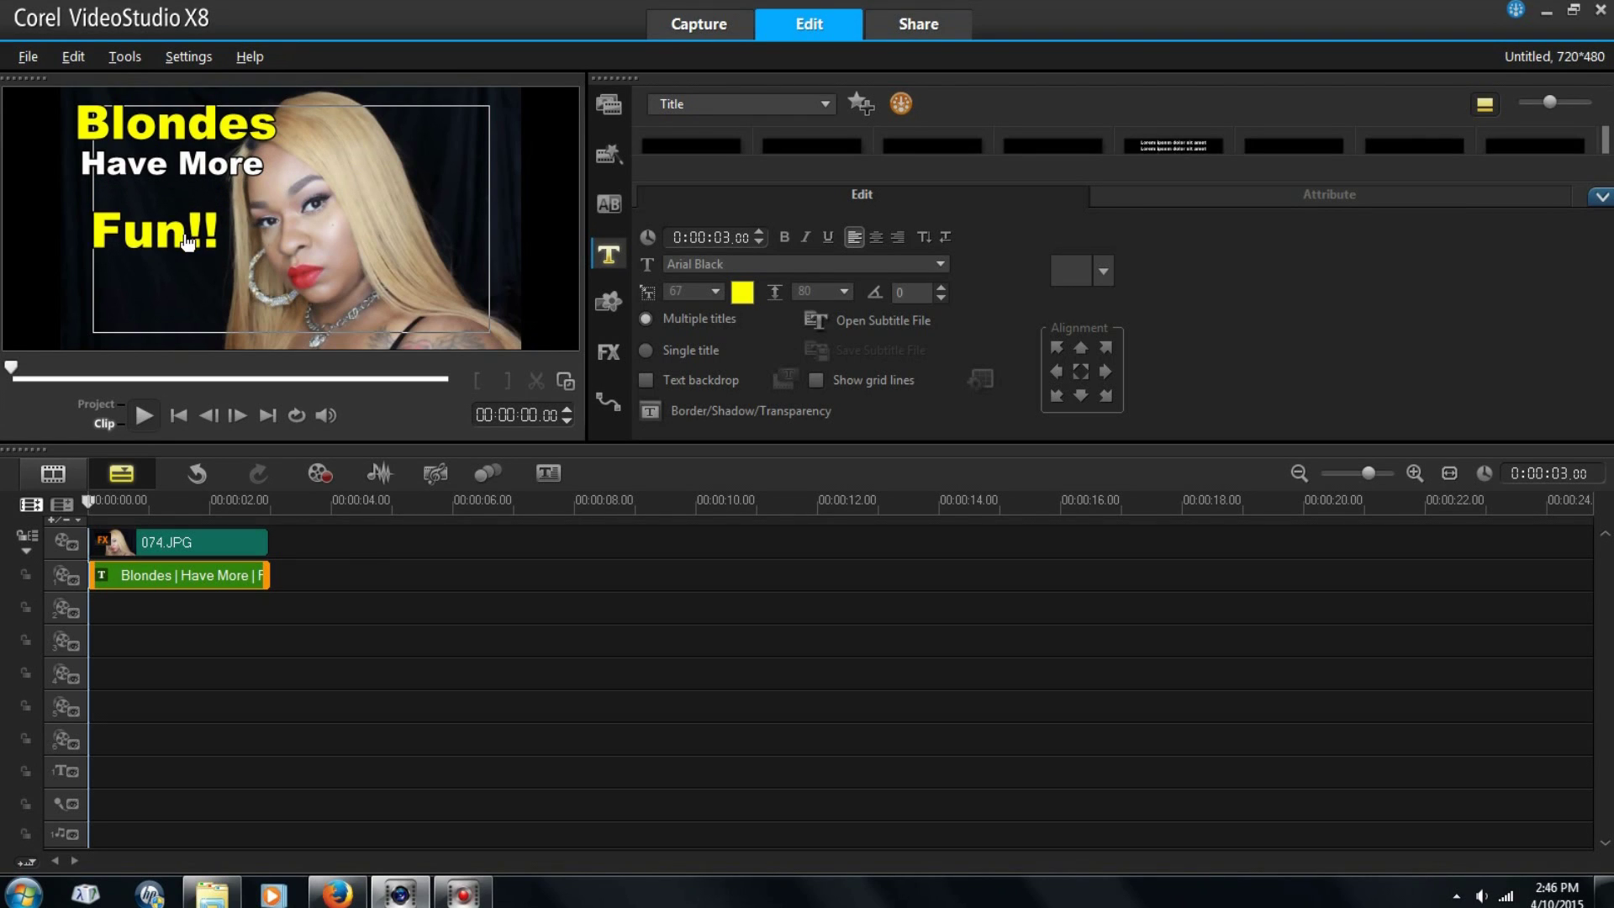
drag(199, 216, 190, 228)
mouse_move(175, 164)
mouse_down()
mouse_move(177, 192)
mouse_move(182, 156)
mouse_up()
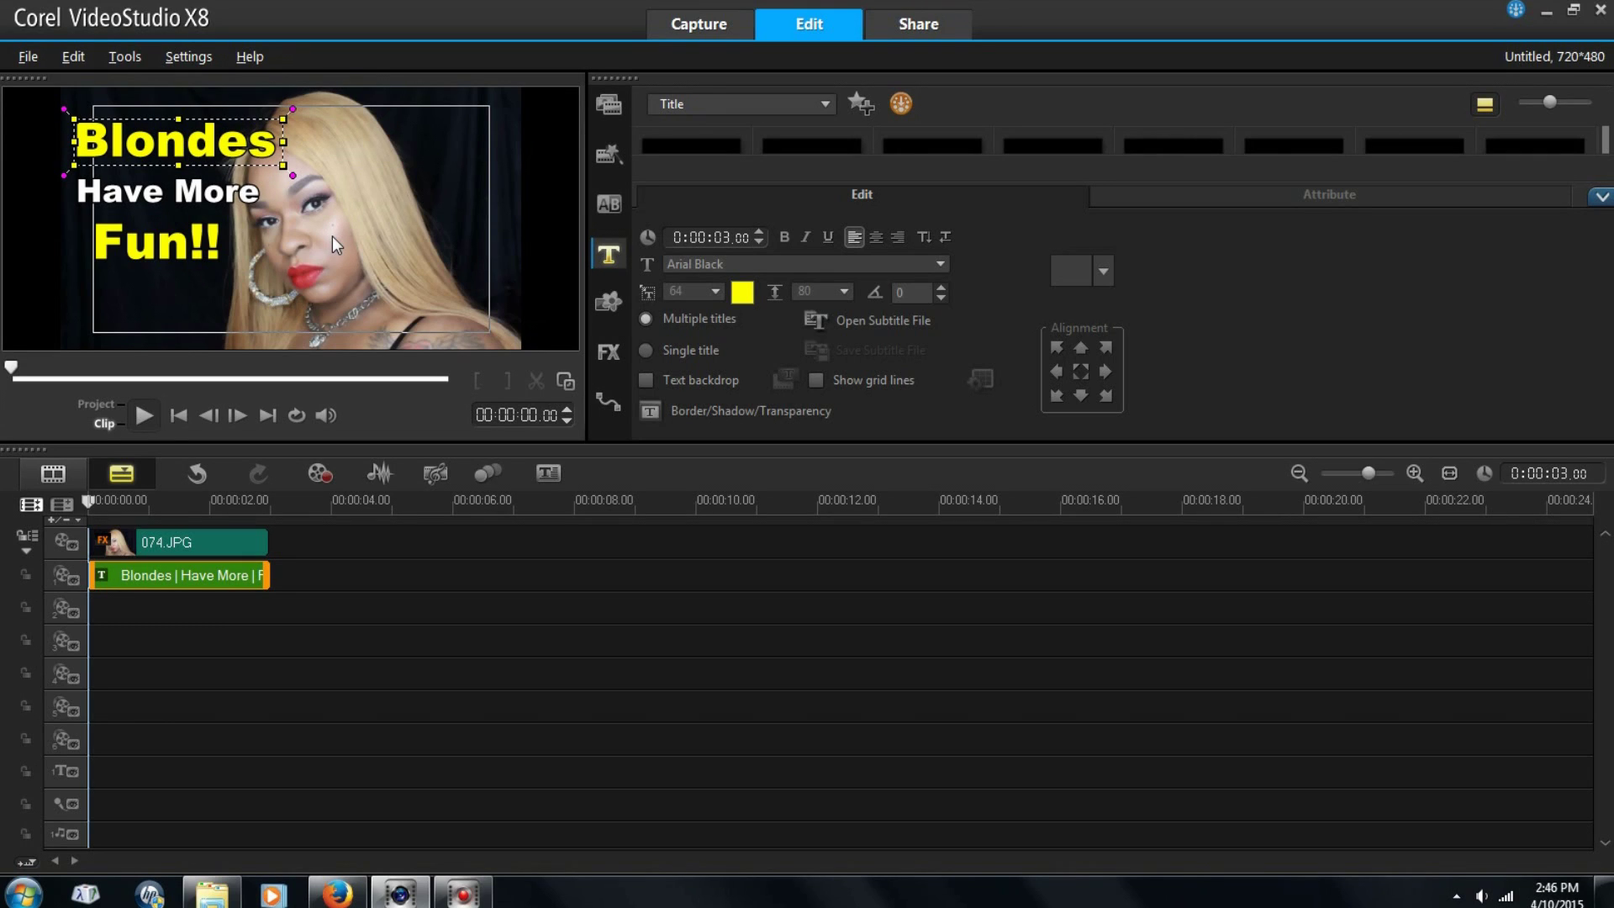
click(213, 542)
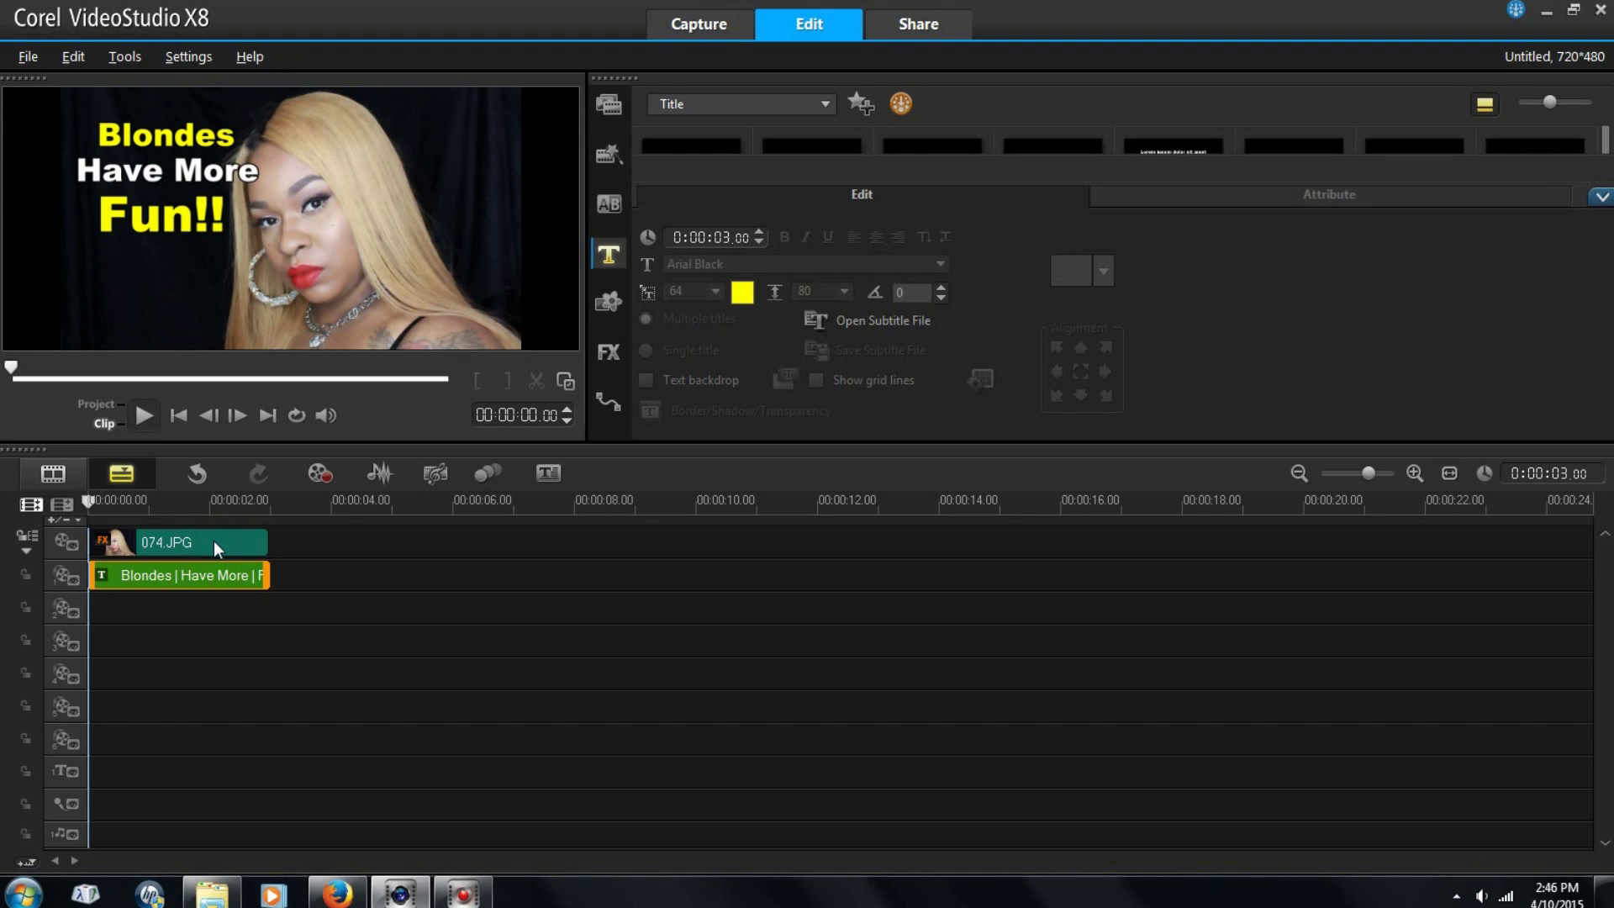
Step: Enable Distort Clip in the 074.JPG photo's attributes
click(226, 539)
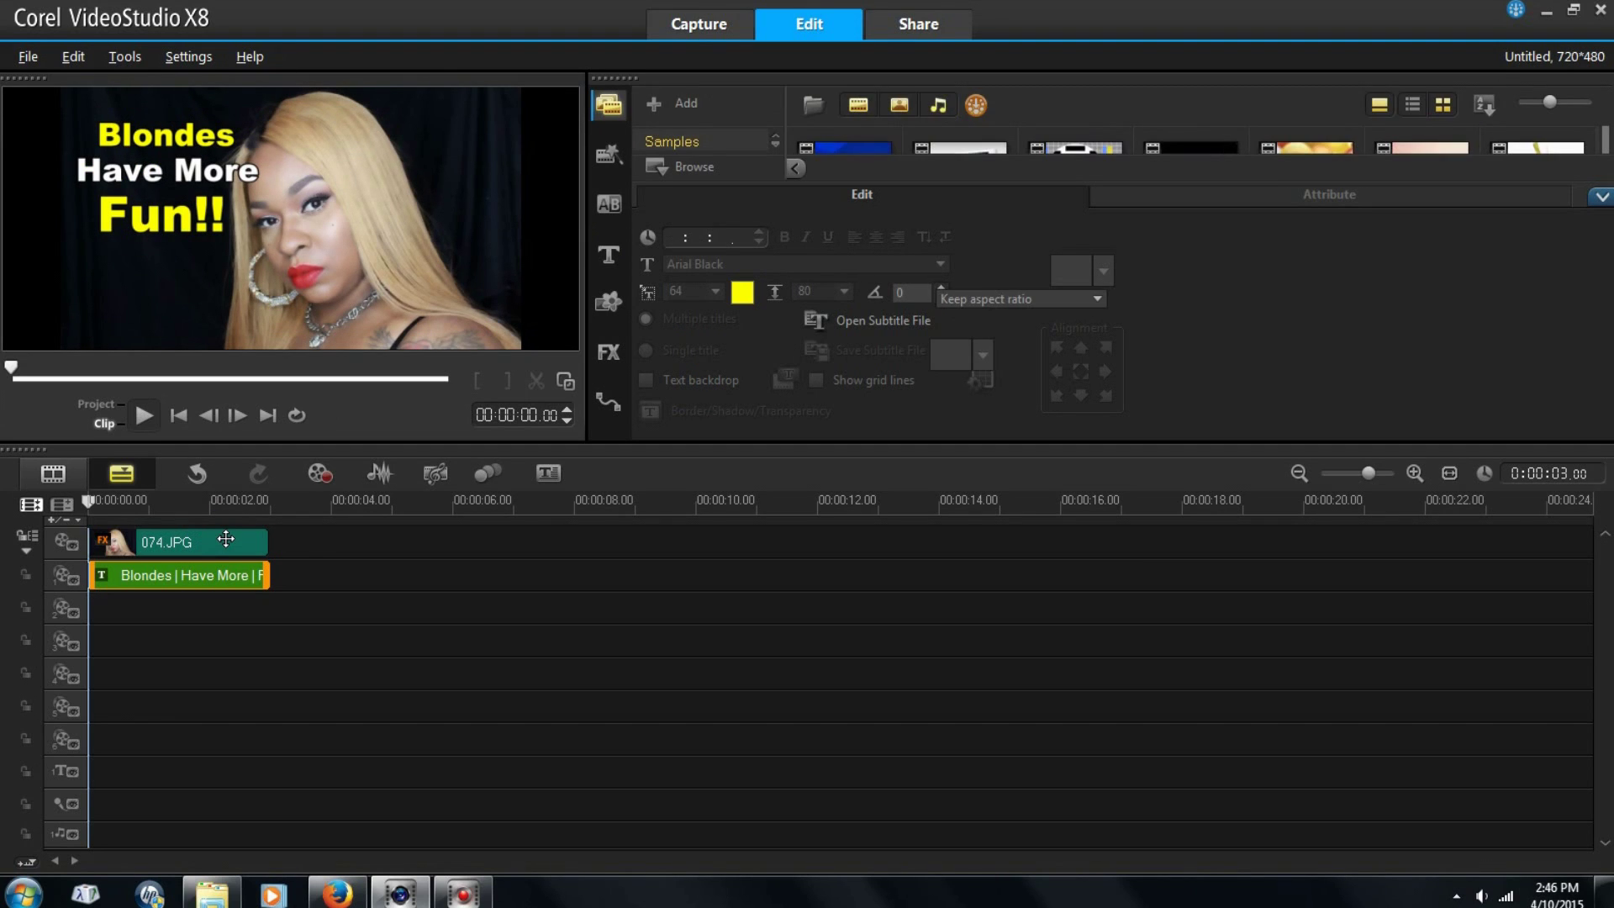
click(1298, 194)
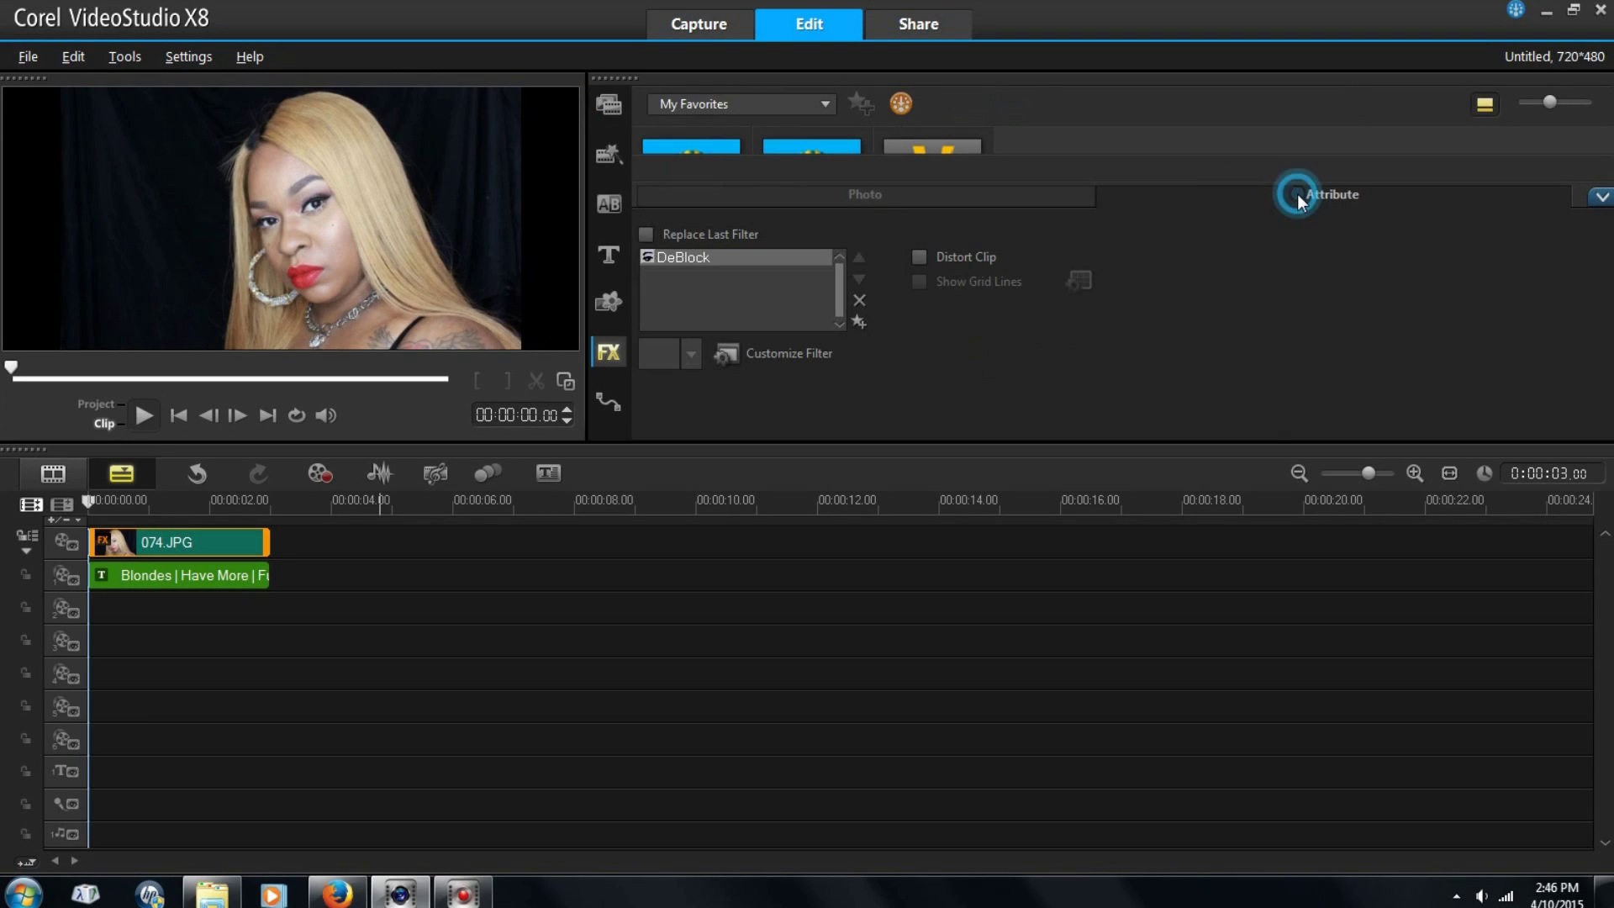
click(916, 257)
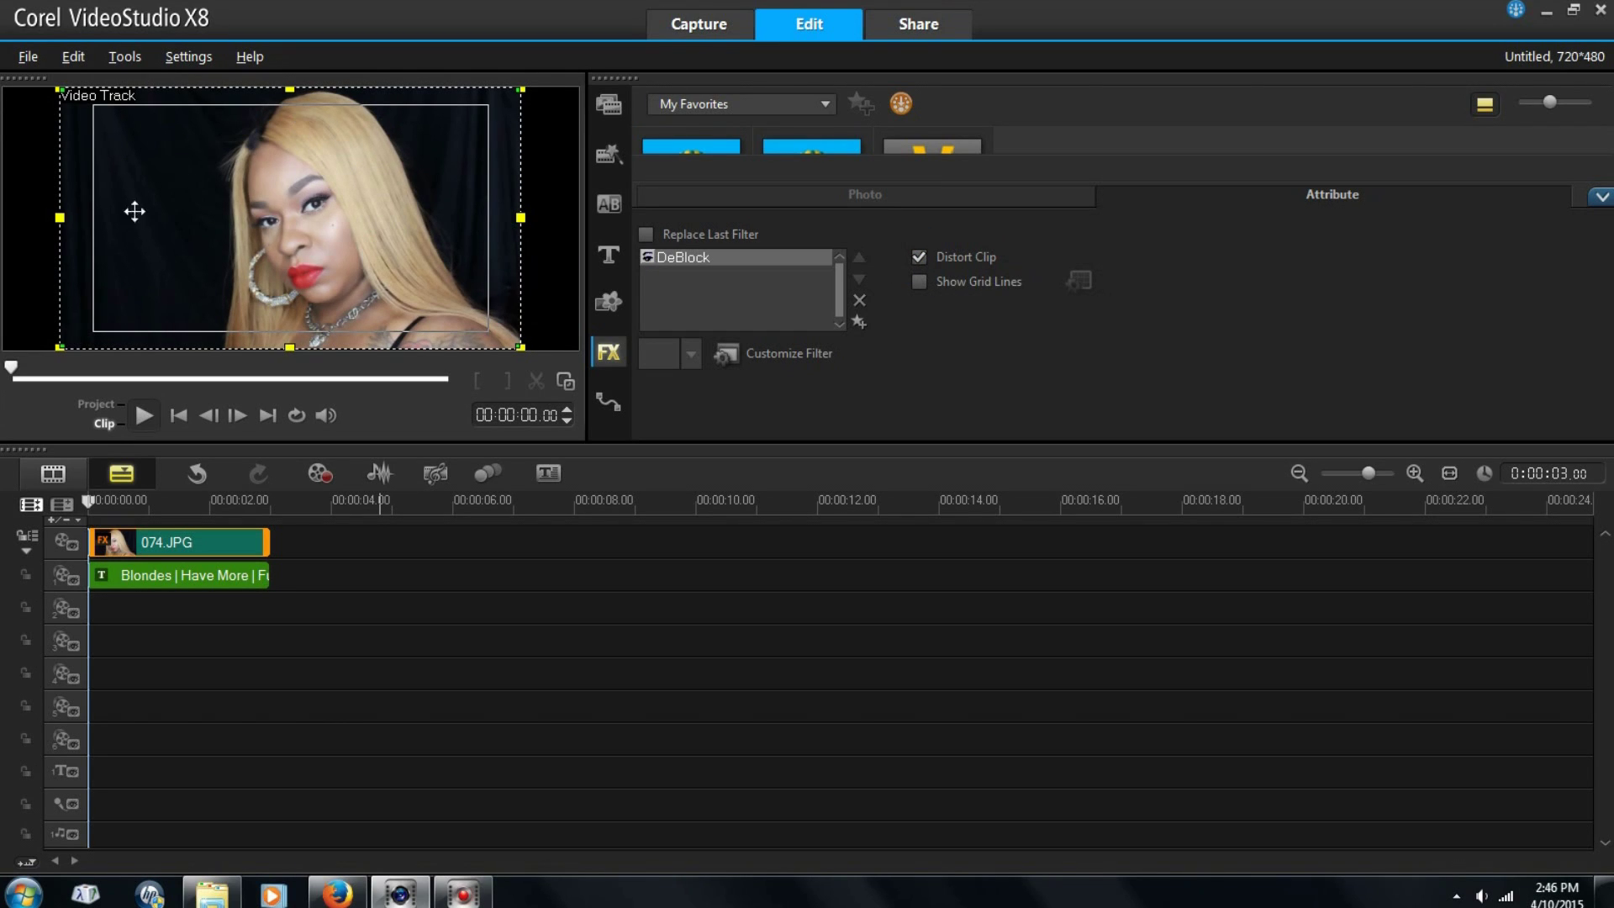
Step: Stretch the photo out to the frame's left and top edges, then preview the project
drag(311, 217, 369, 216)
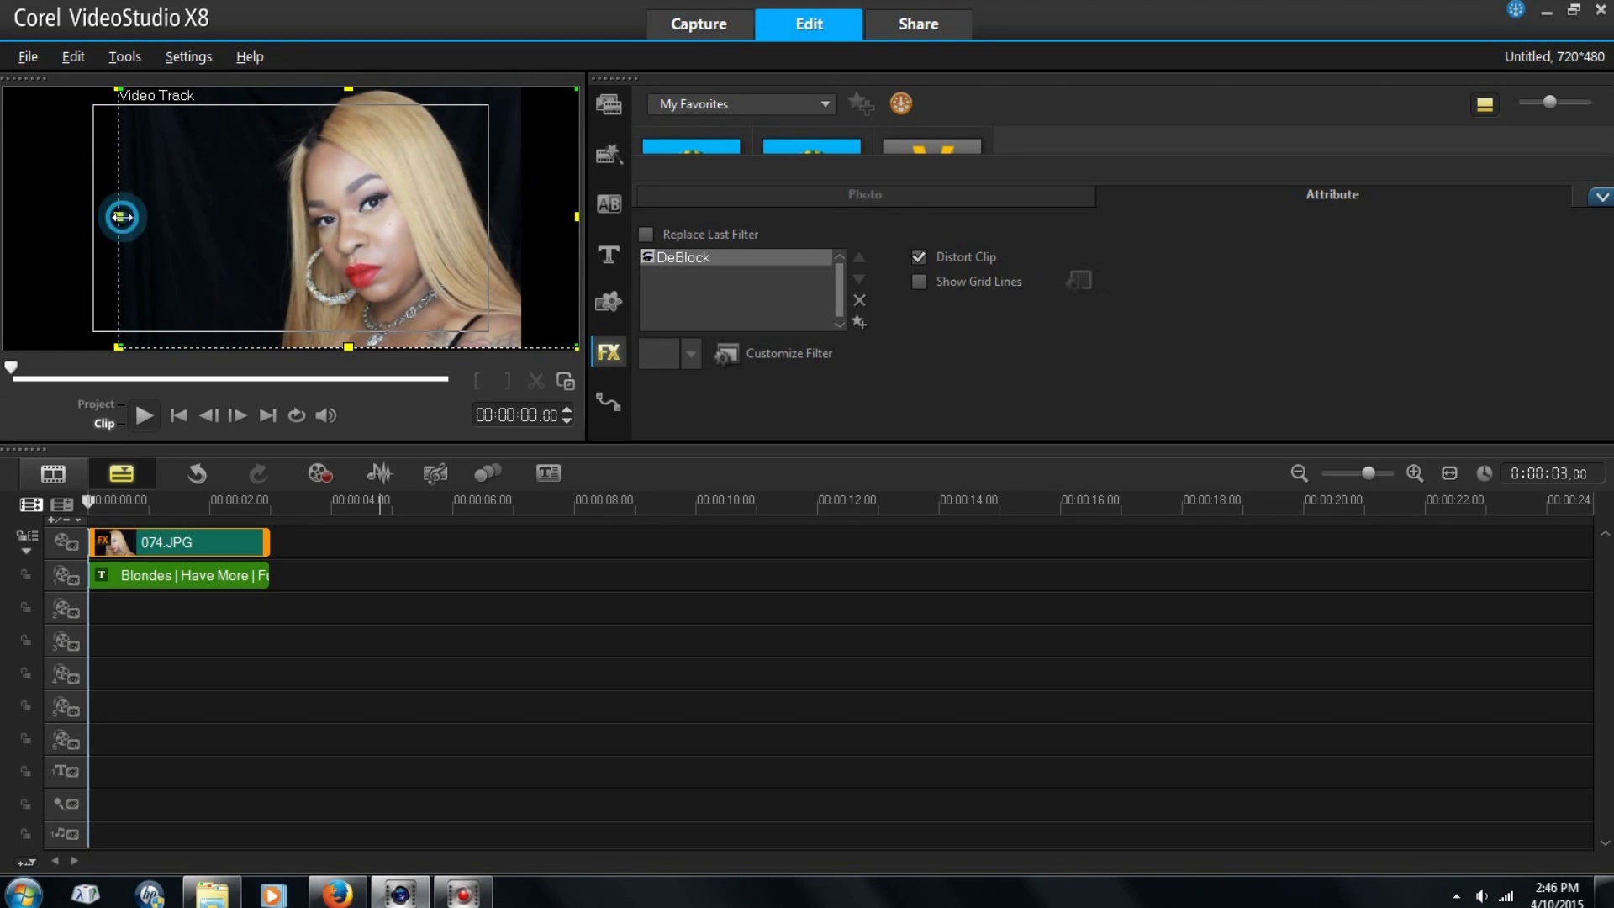
drag(118, 217, 70, 218)
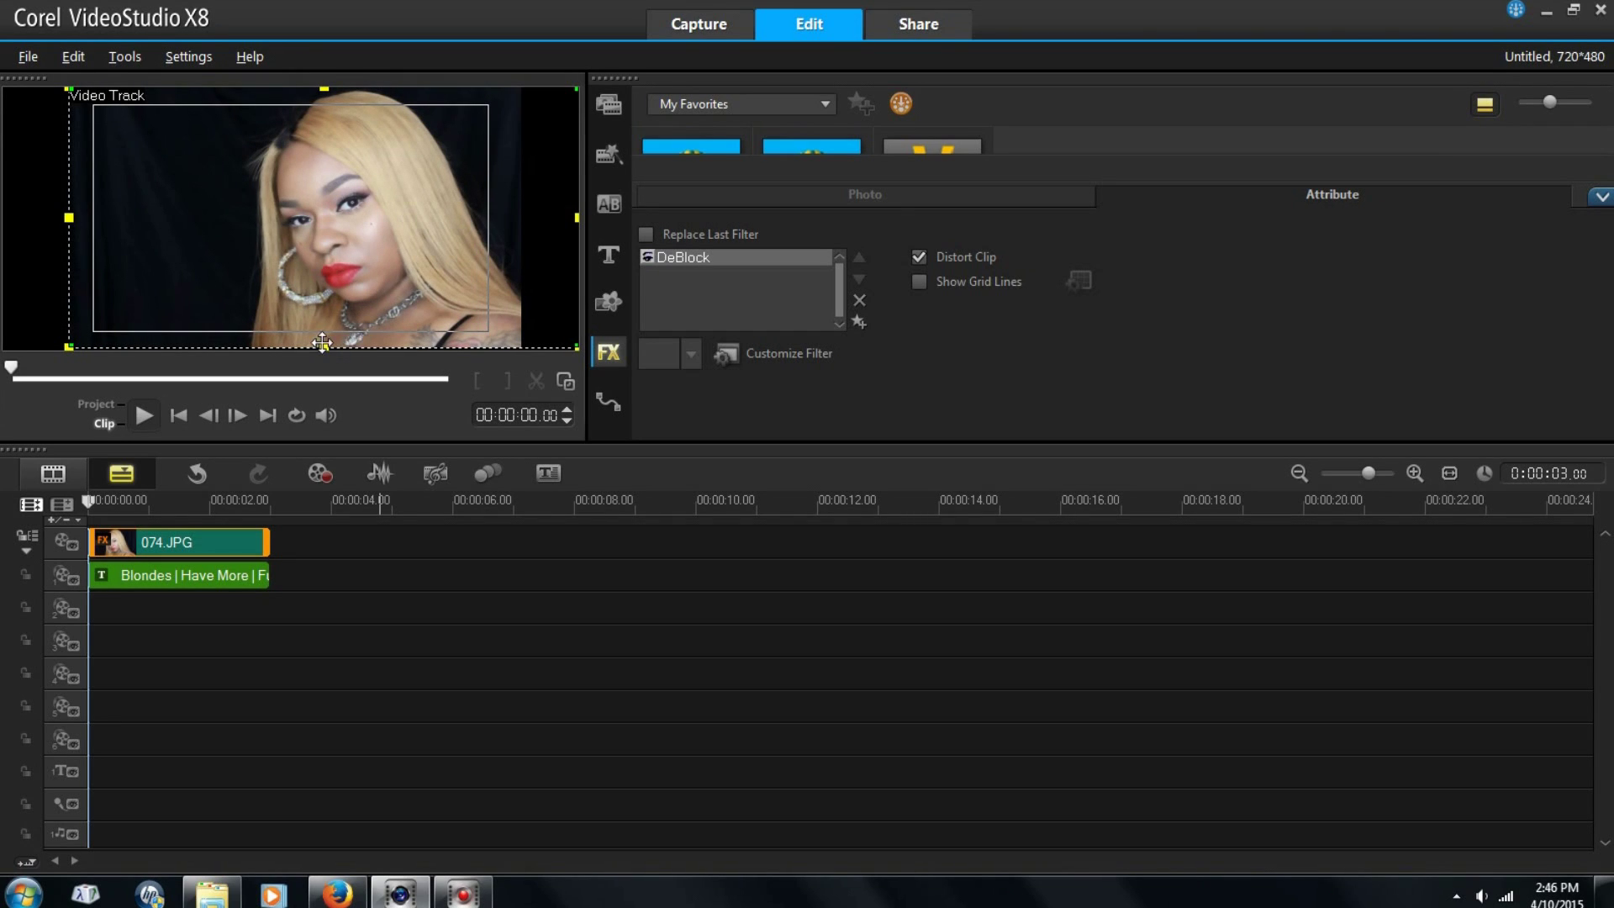
drag(322, 342, 322, 346)
drag(325, 90, 320, 72)
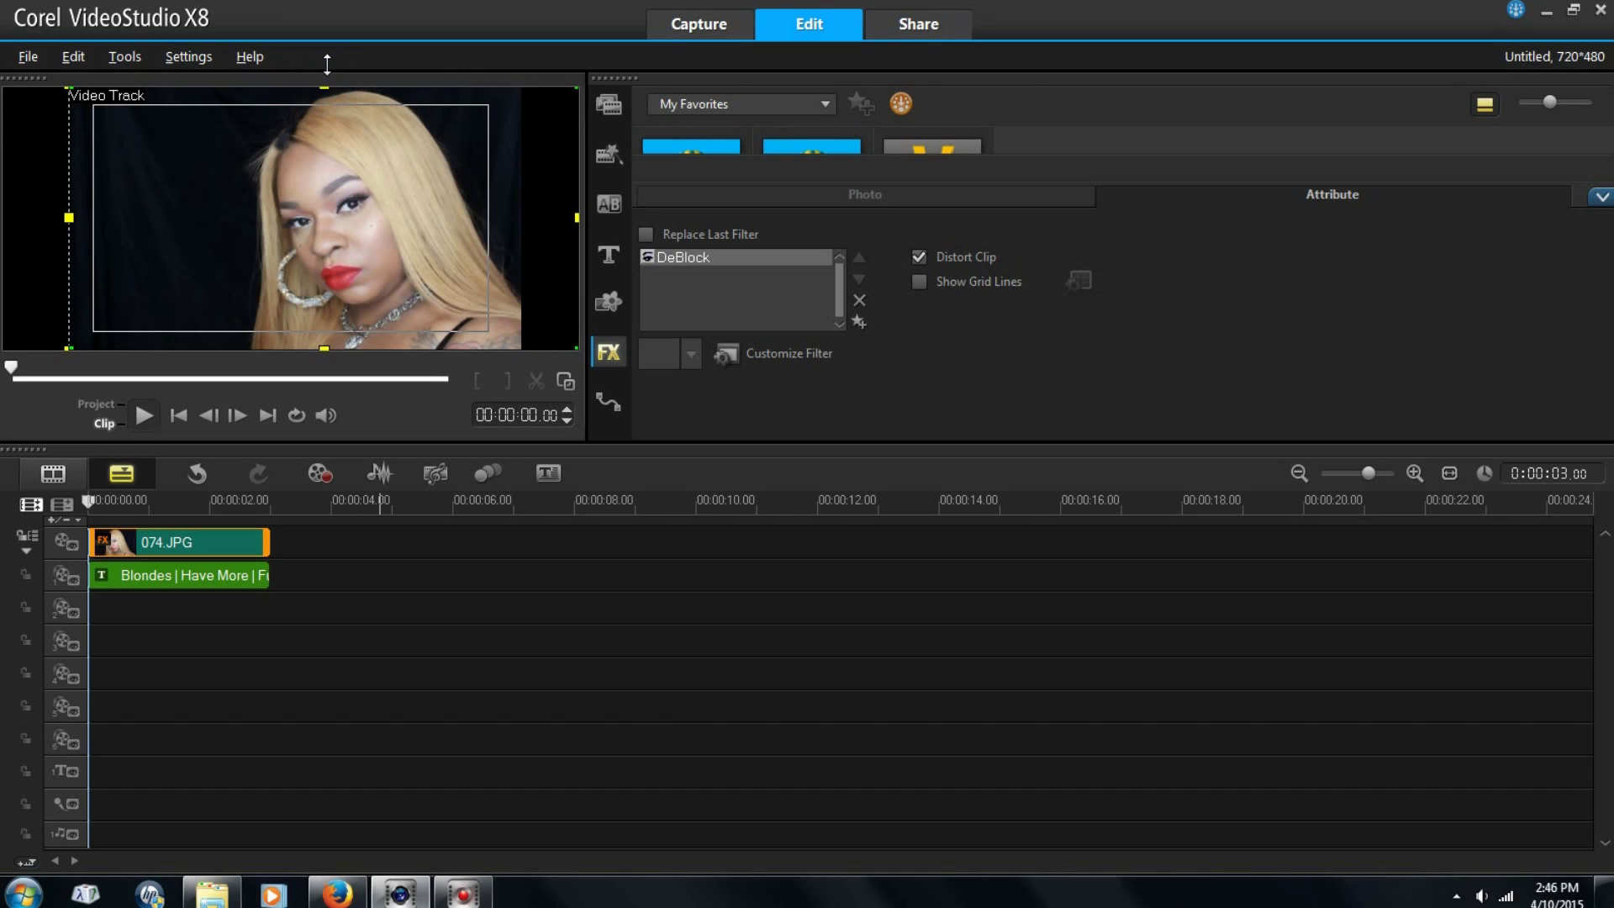
click(70, 217)
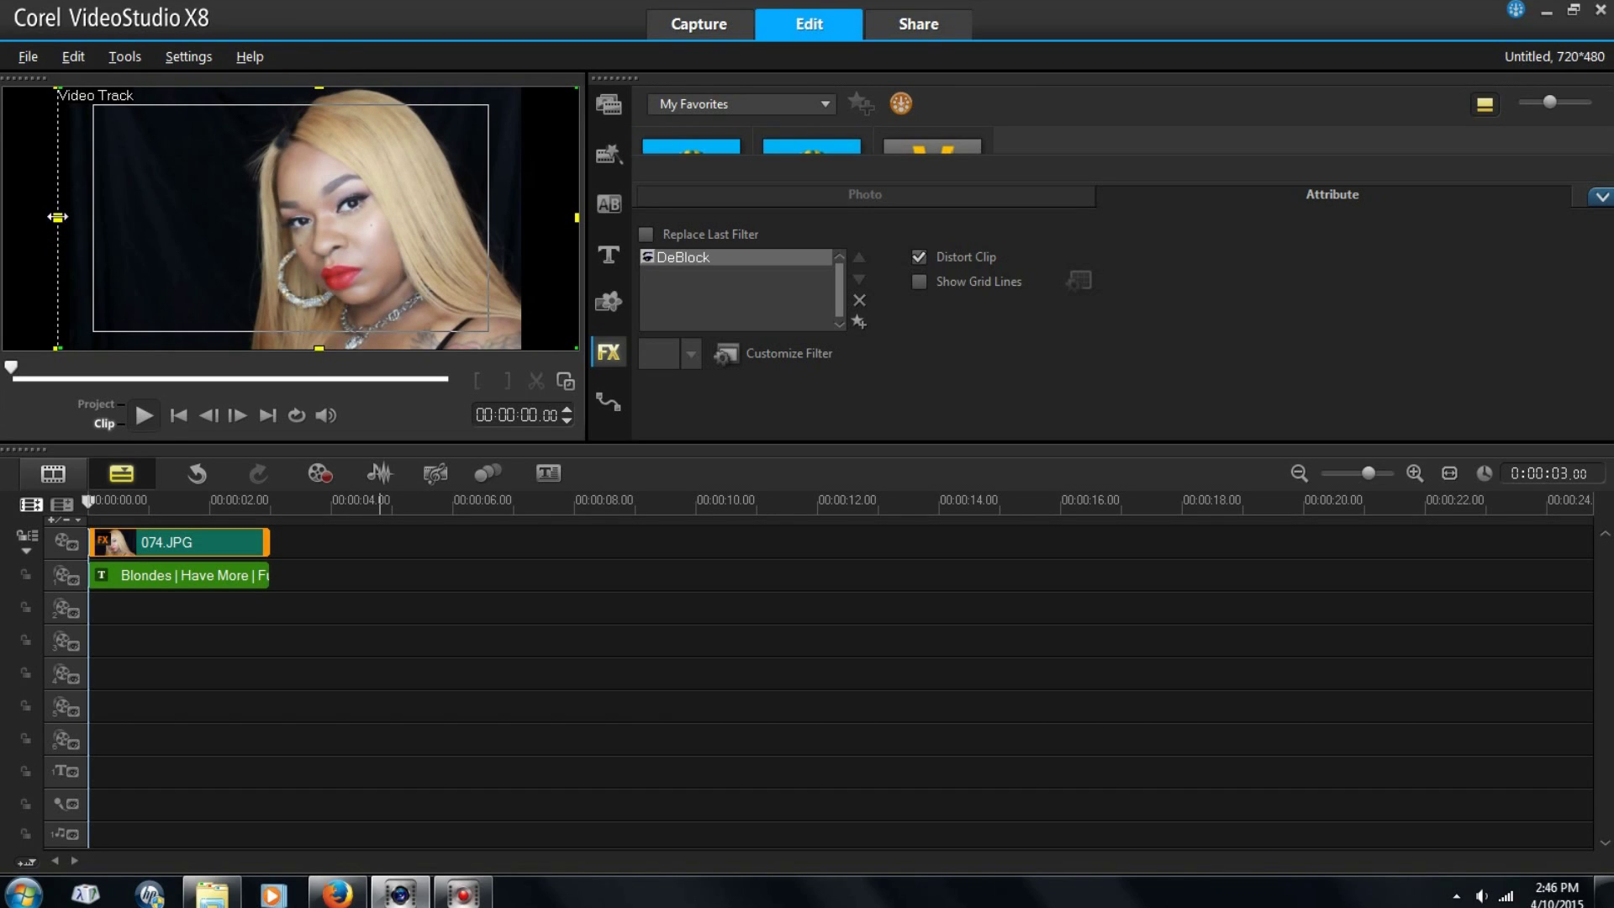
drag(57, 217, 62, 217)
click(348, 292)
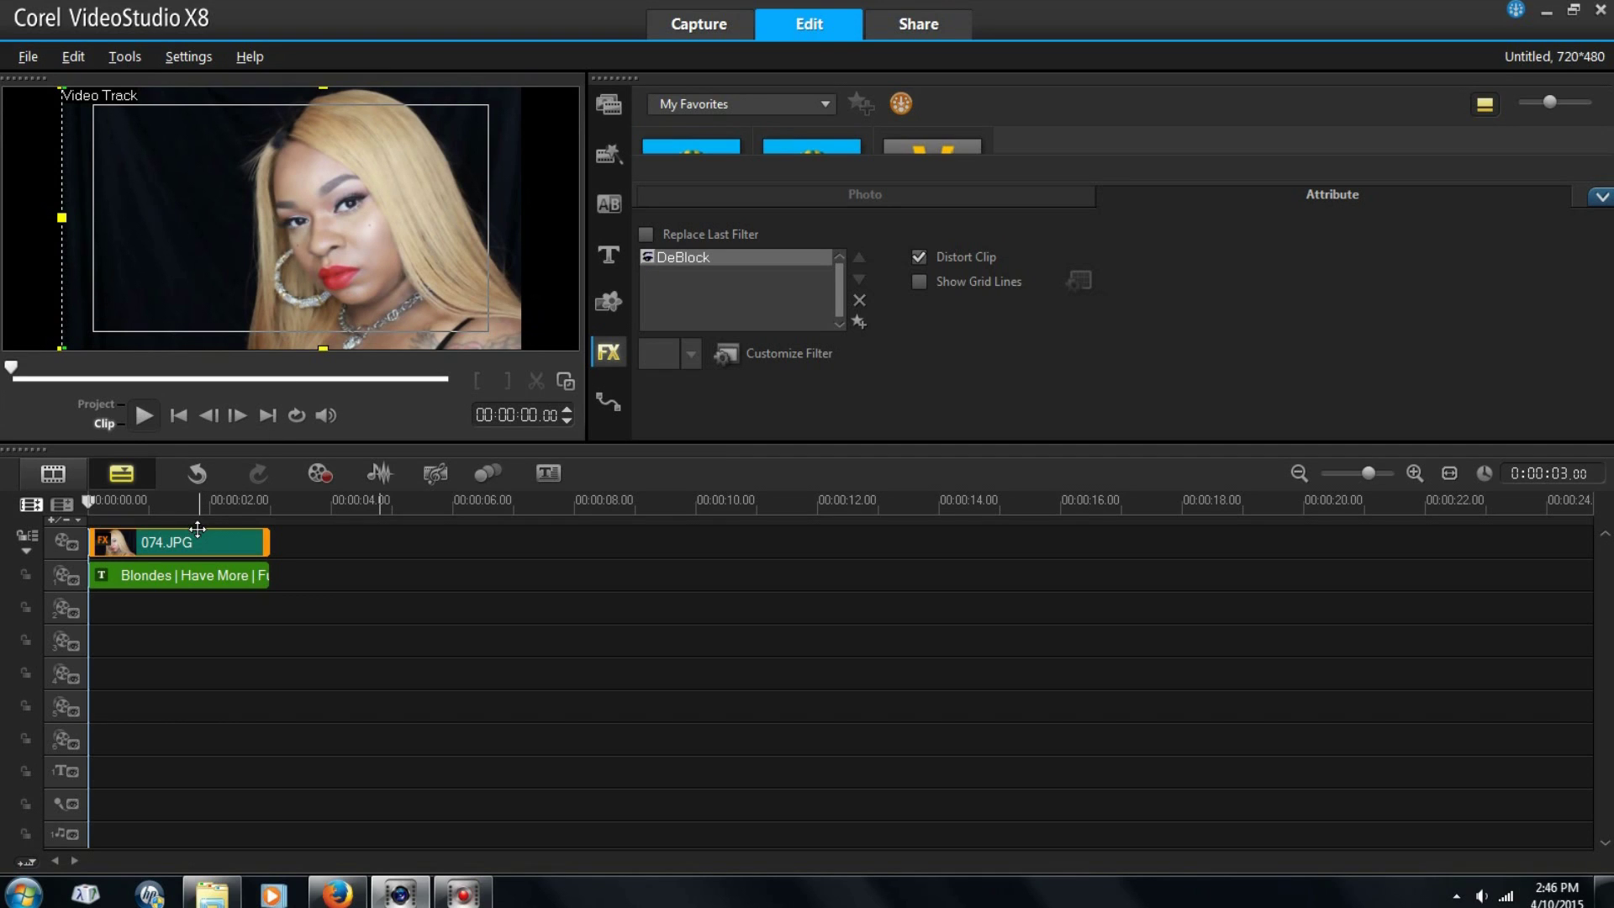
click(98, 406)
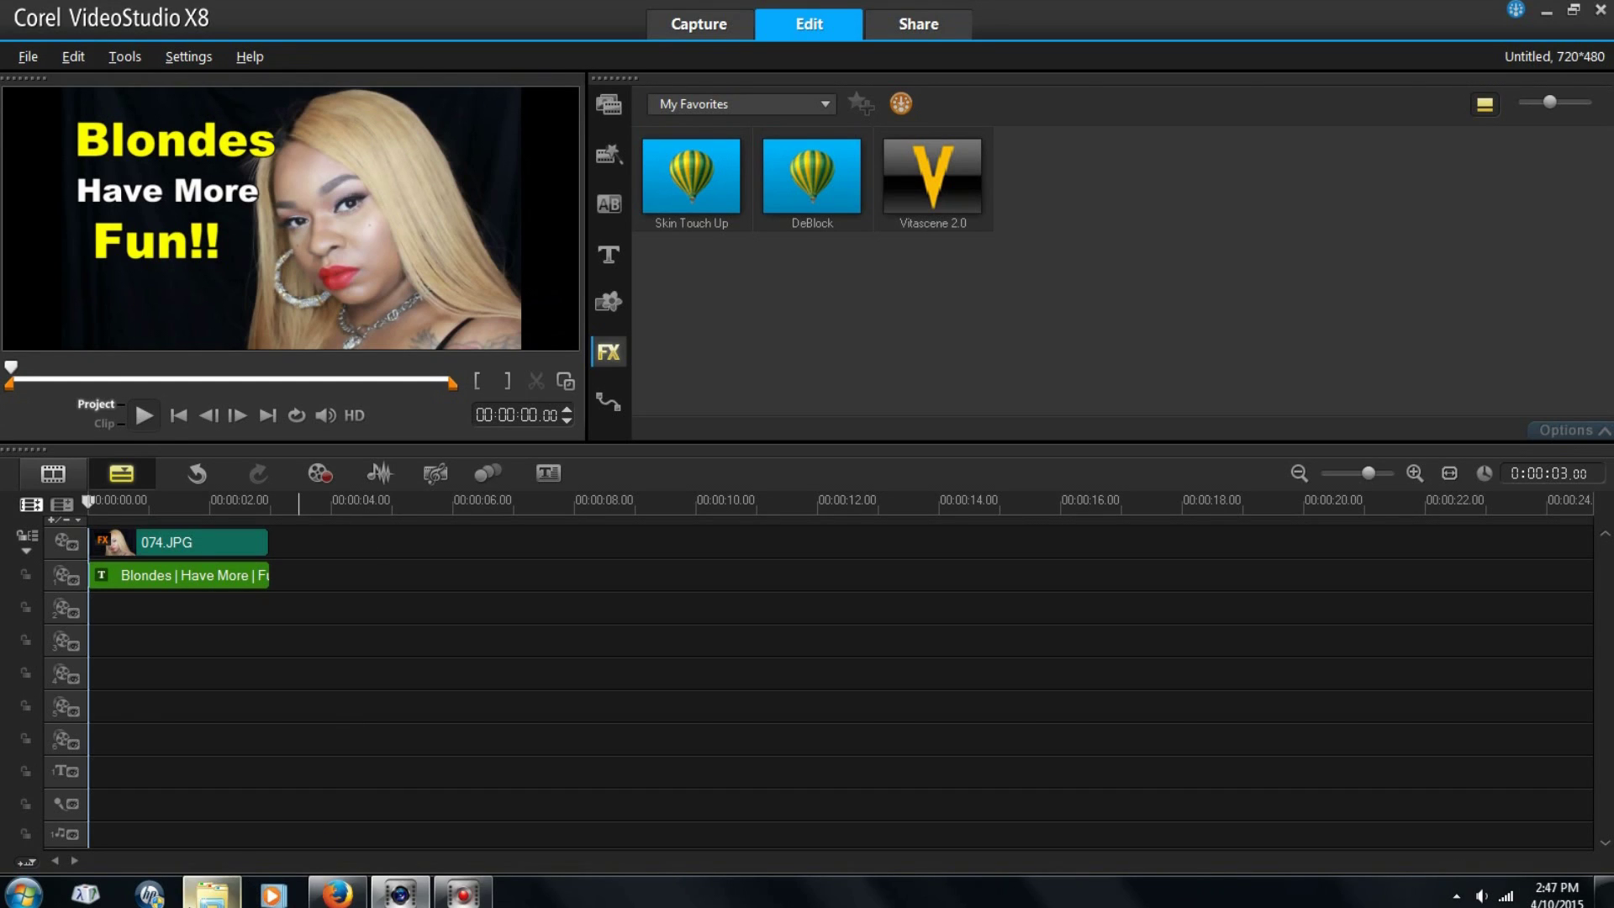
mouse_move(206, 902)
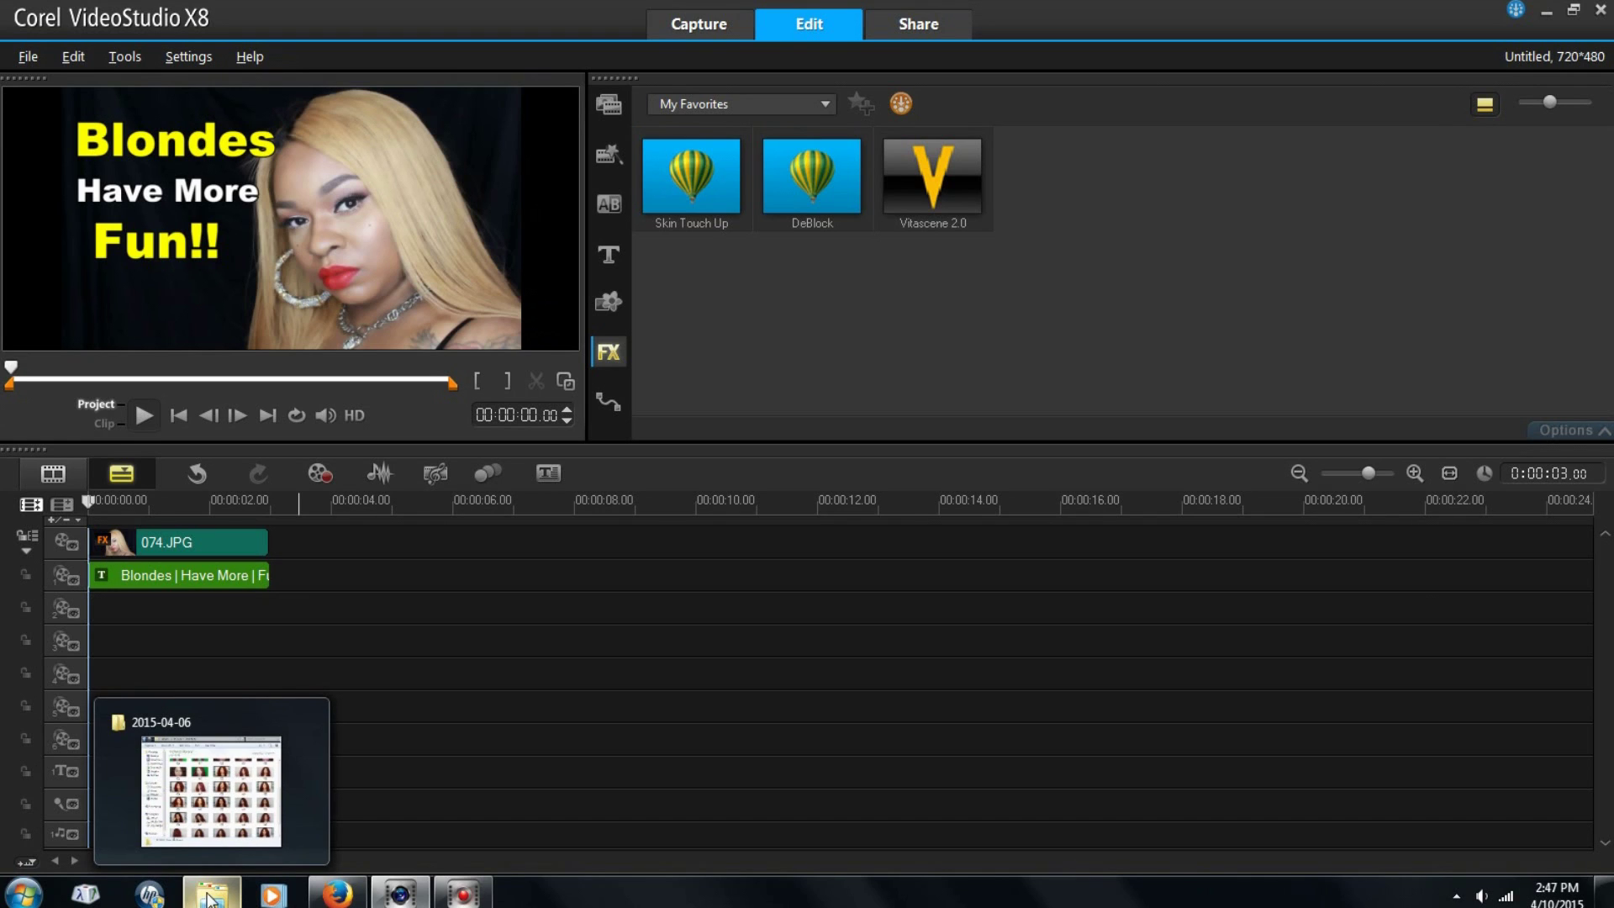
click(210, 896)
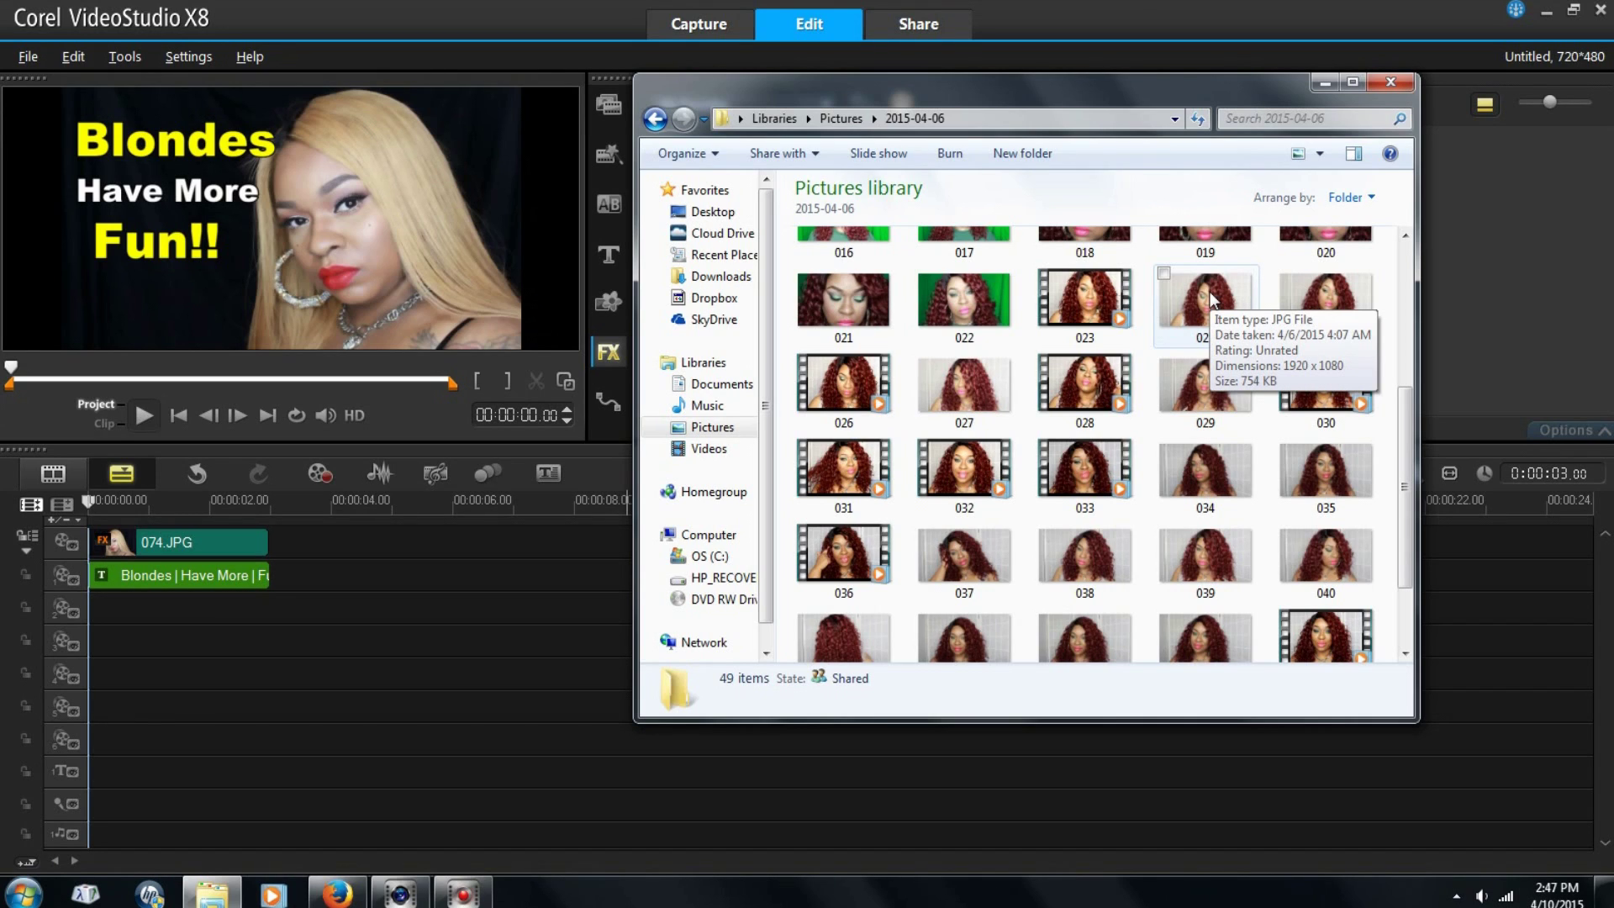
click(1326, 82)
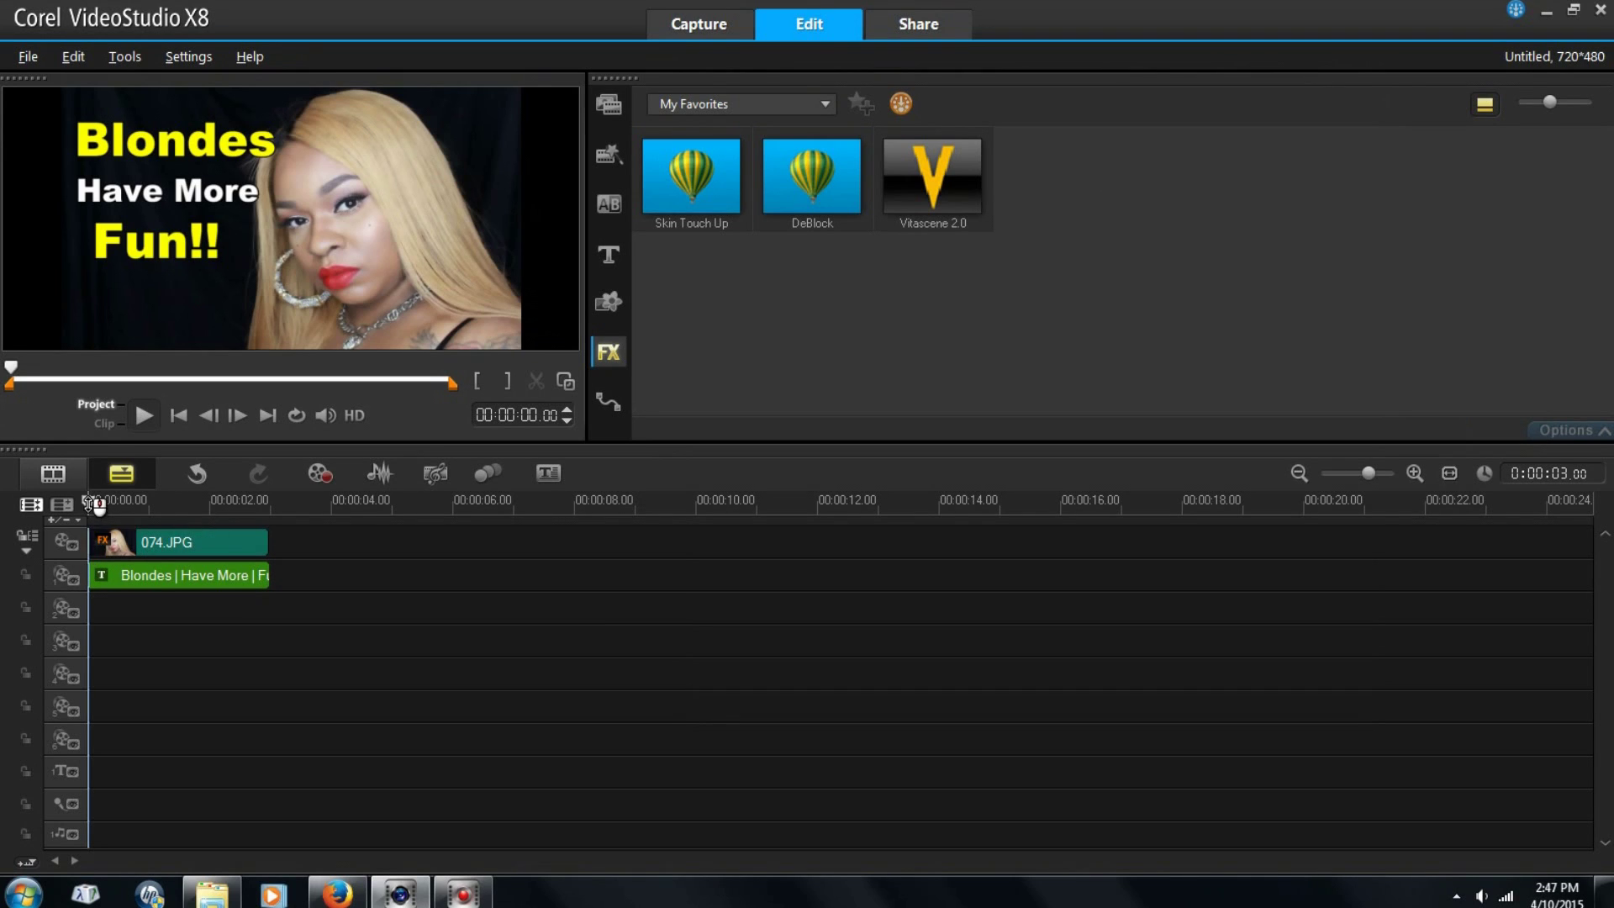
Step: Snapshot the frame at about 1.19 s and locate vs150410-001.BMP on the computer
drag(88, 505, 187, 523)
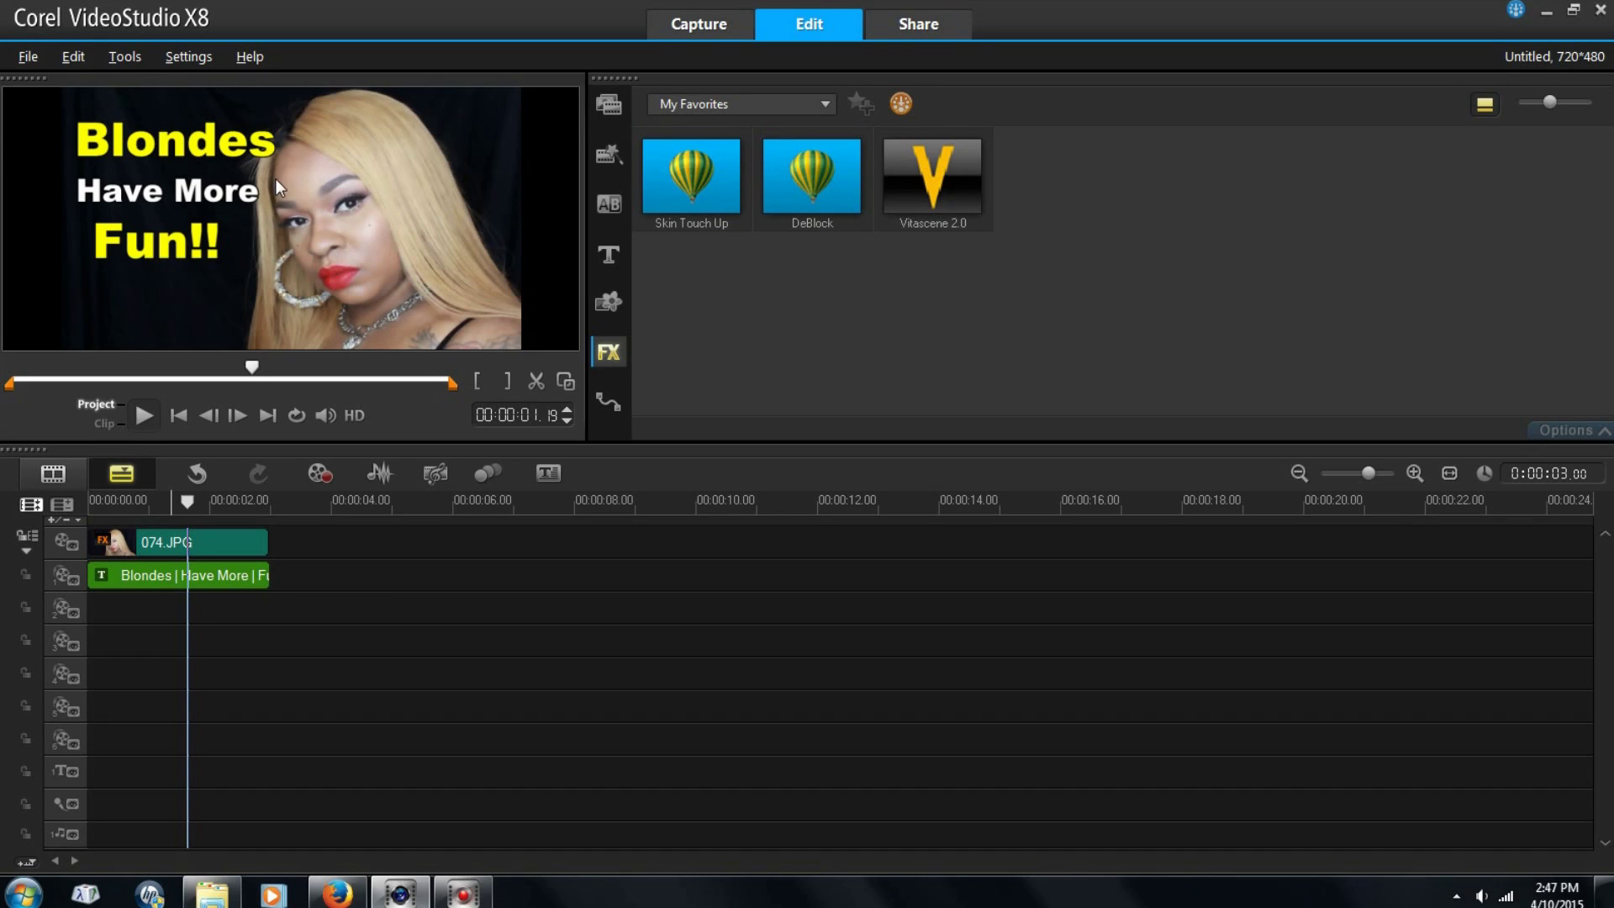
click(319, 479)
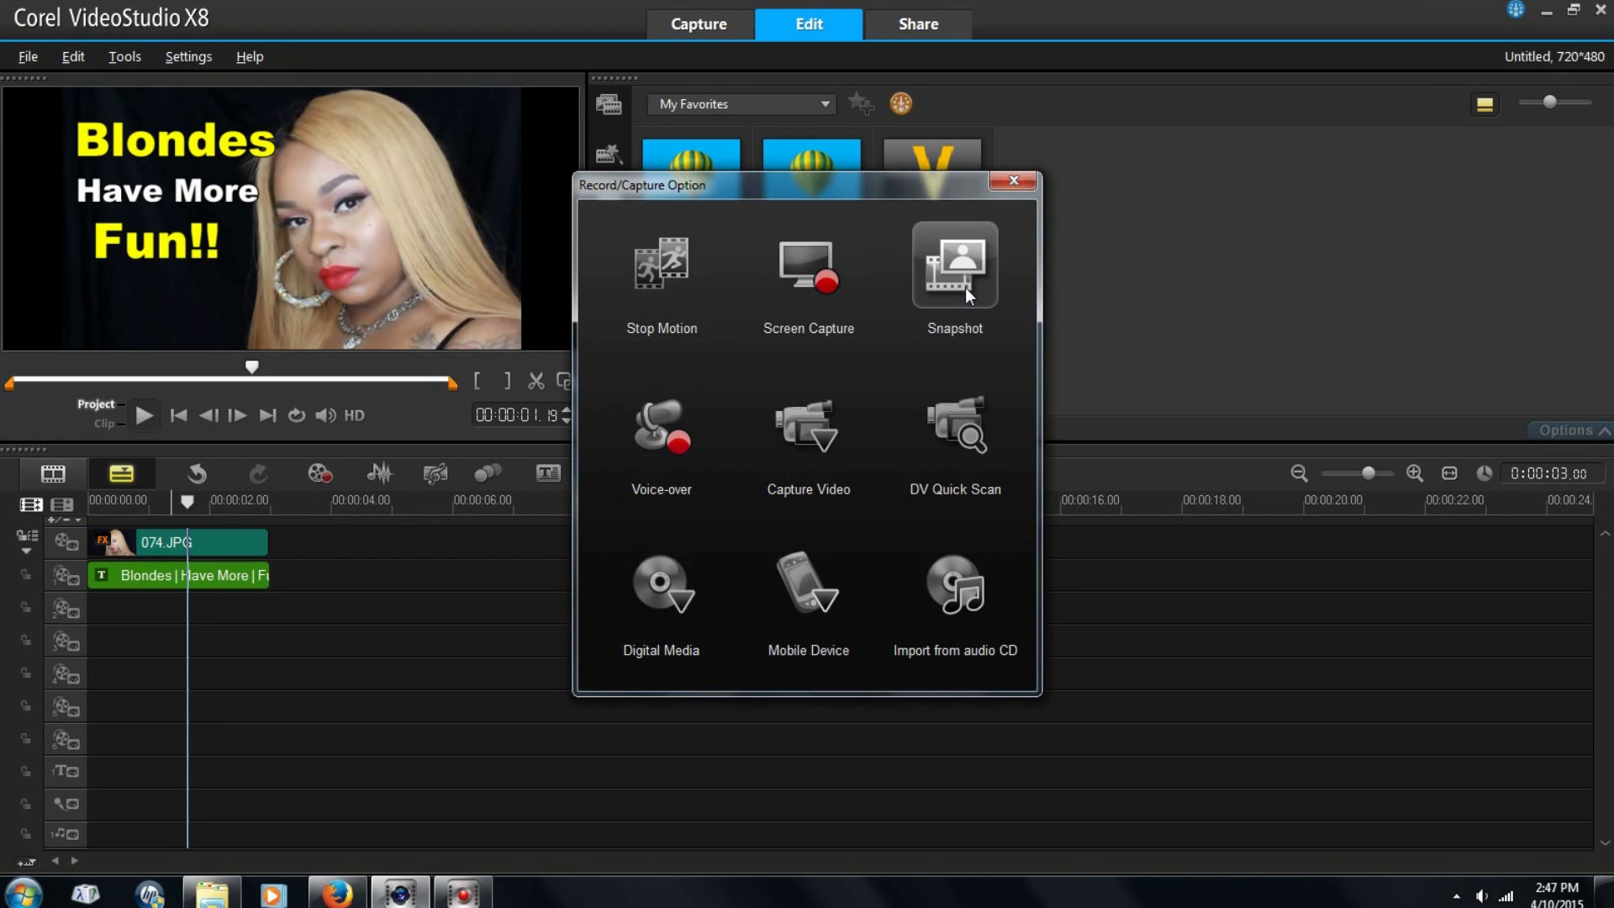
click(965, 286)
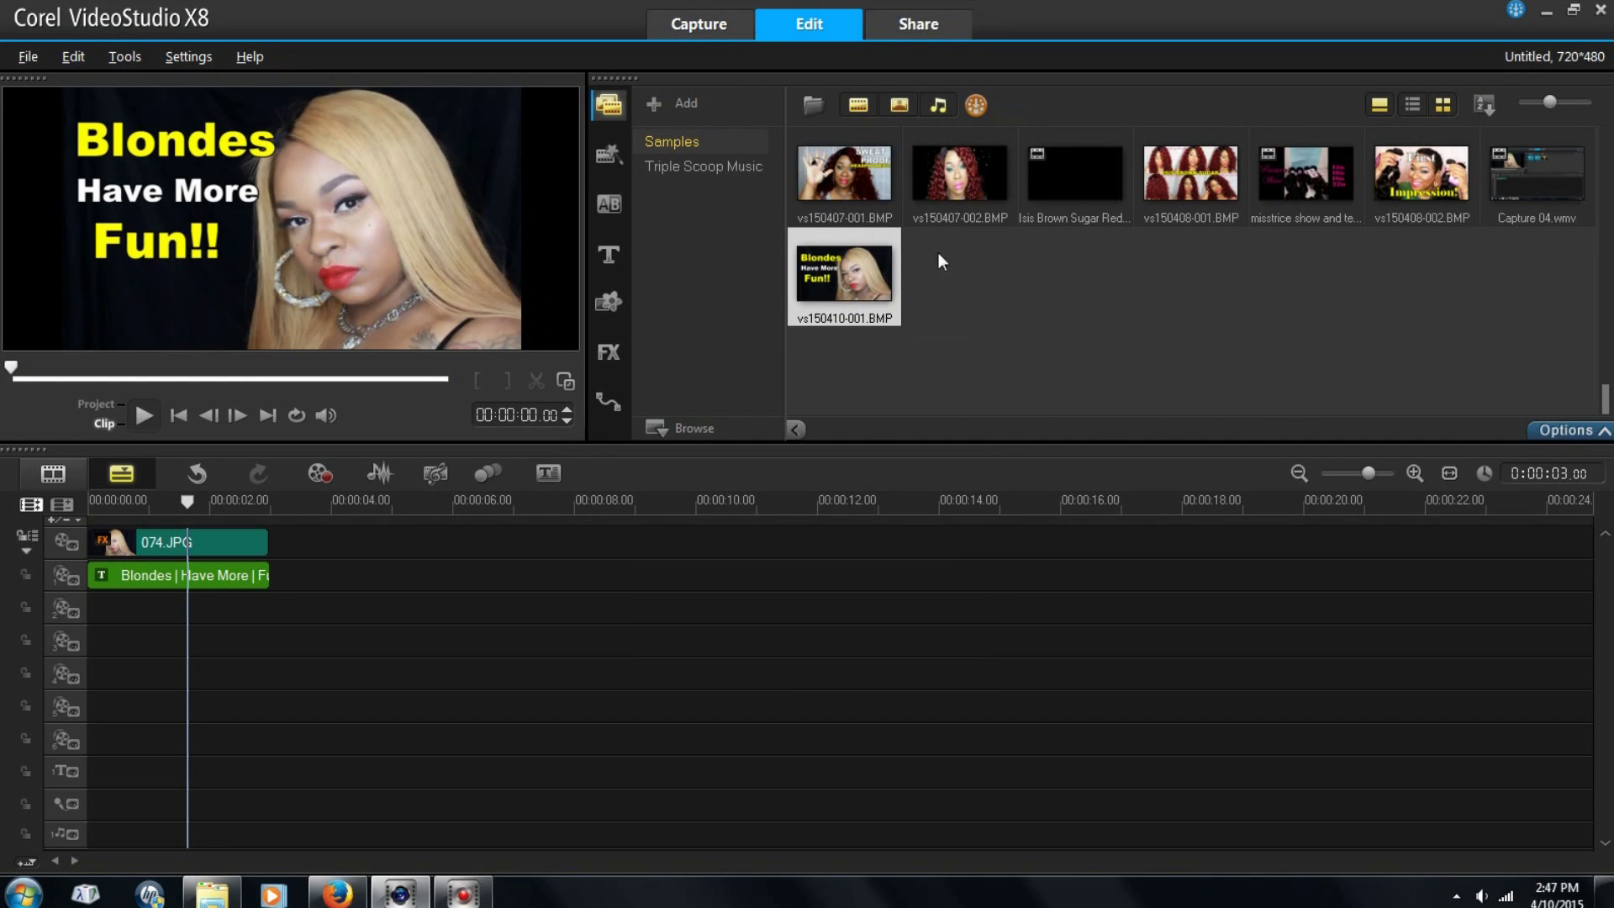
right_click(844, 268)
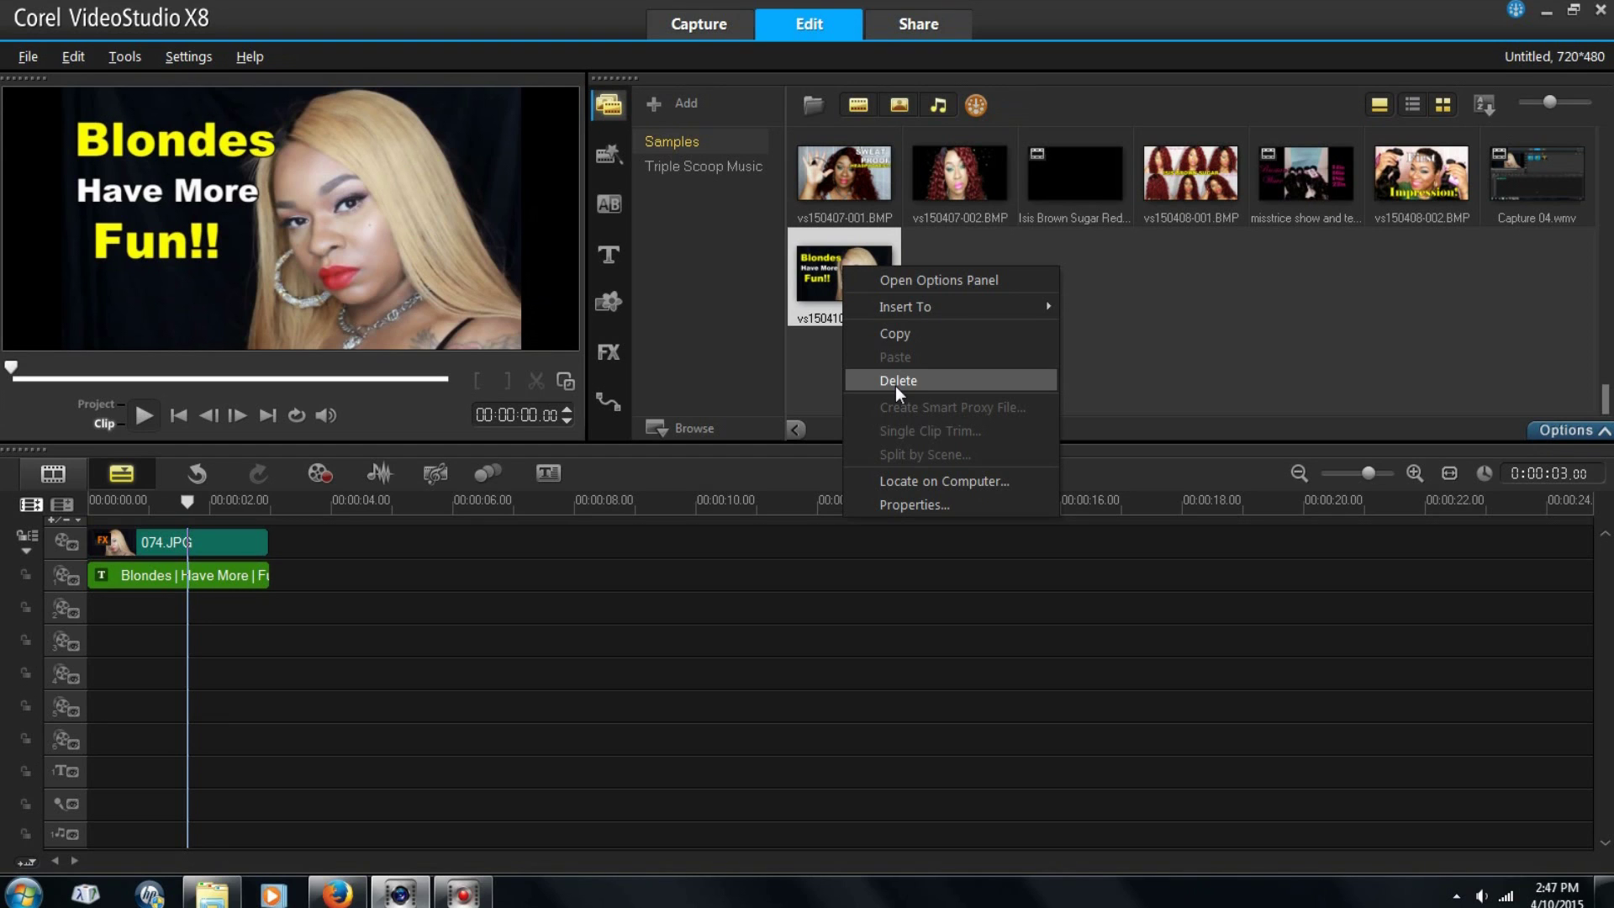
click(906, 481)
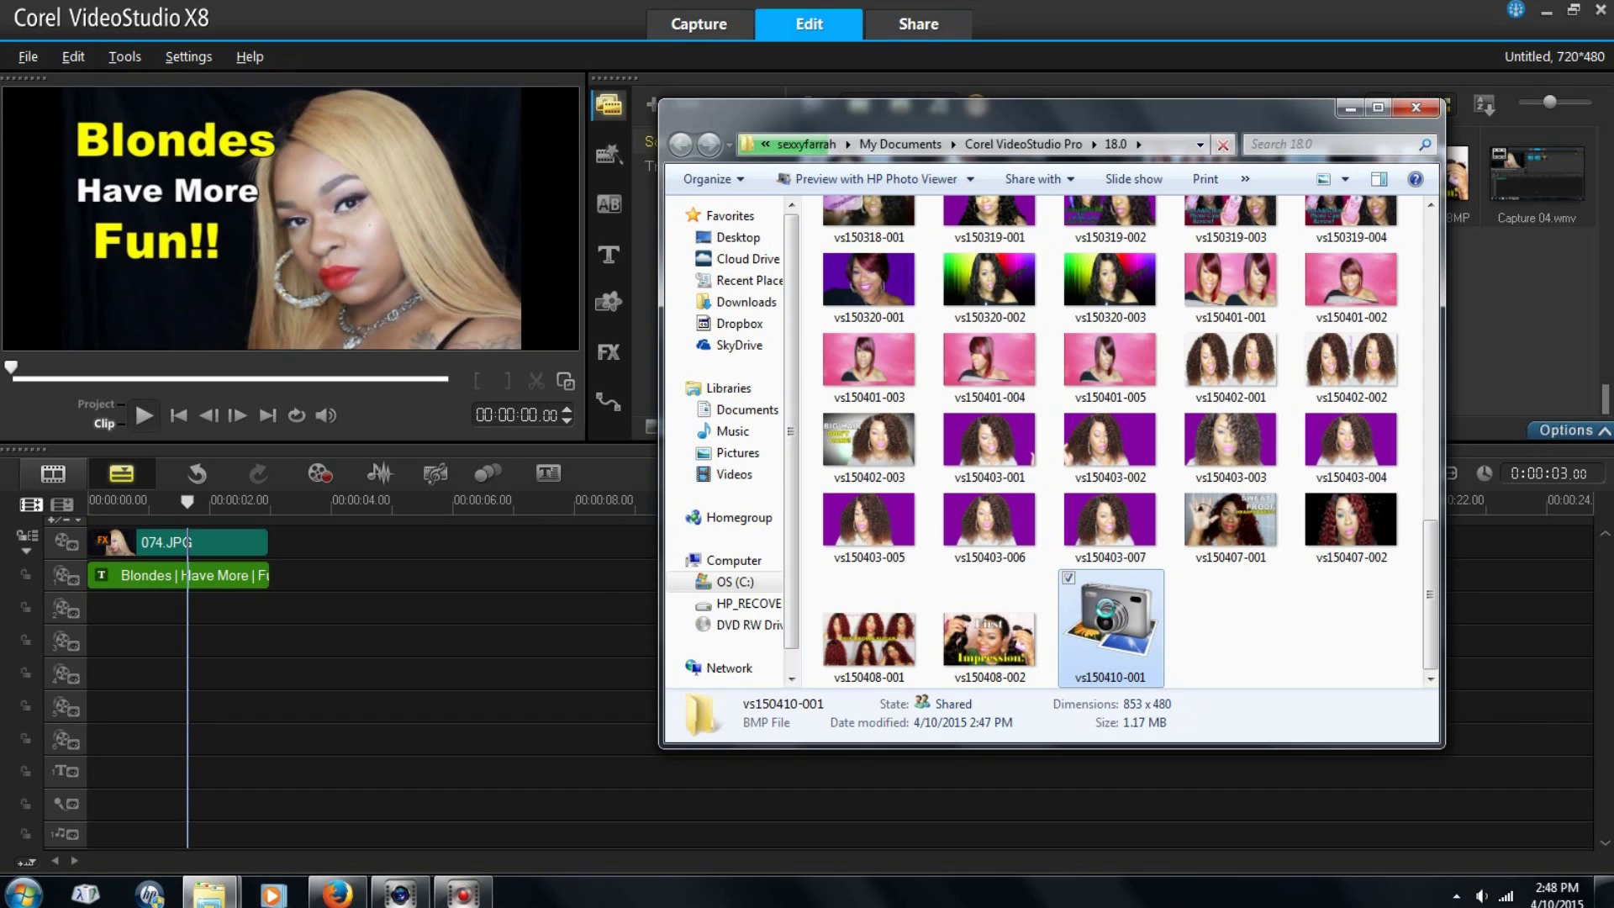
Step: Send vs150410-001 to the desktop as a shortcut and close the 18.0 folder window
right_click(1106, 608)
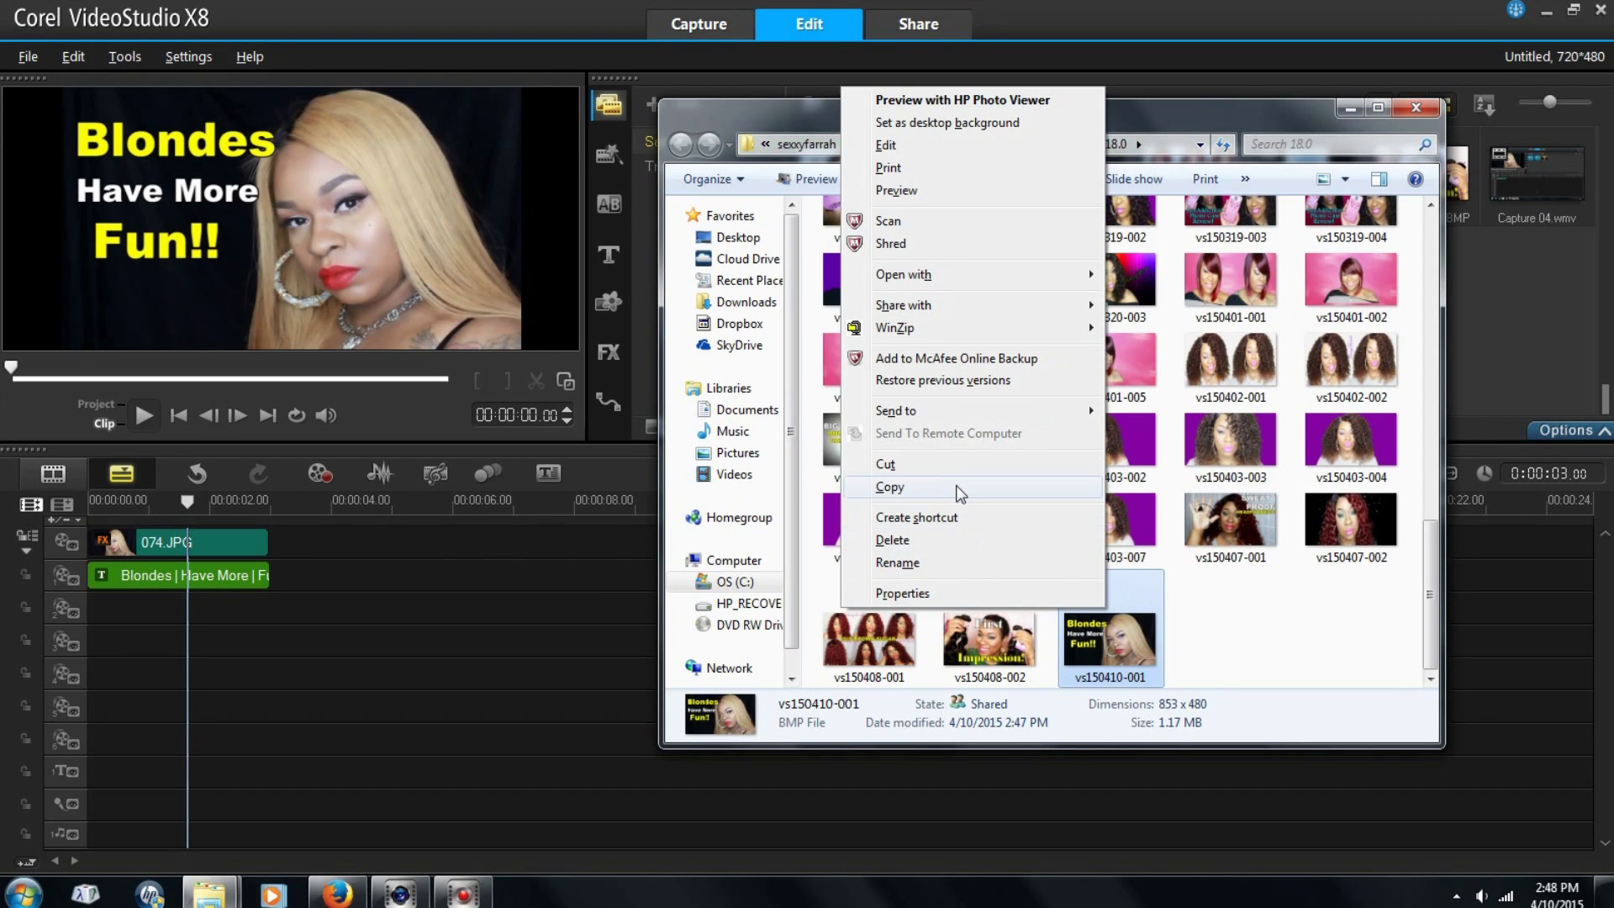
mouse_move(941, 407)
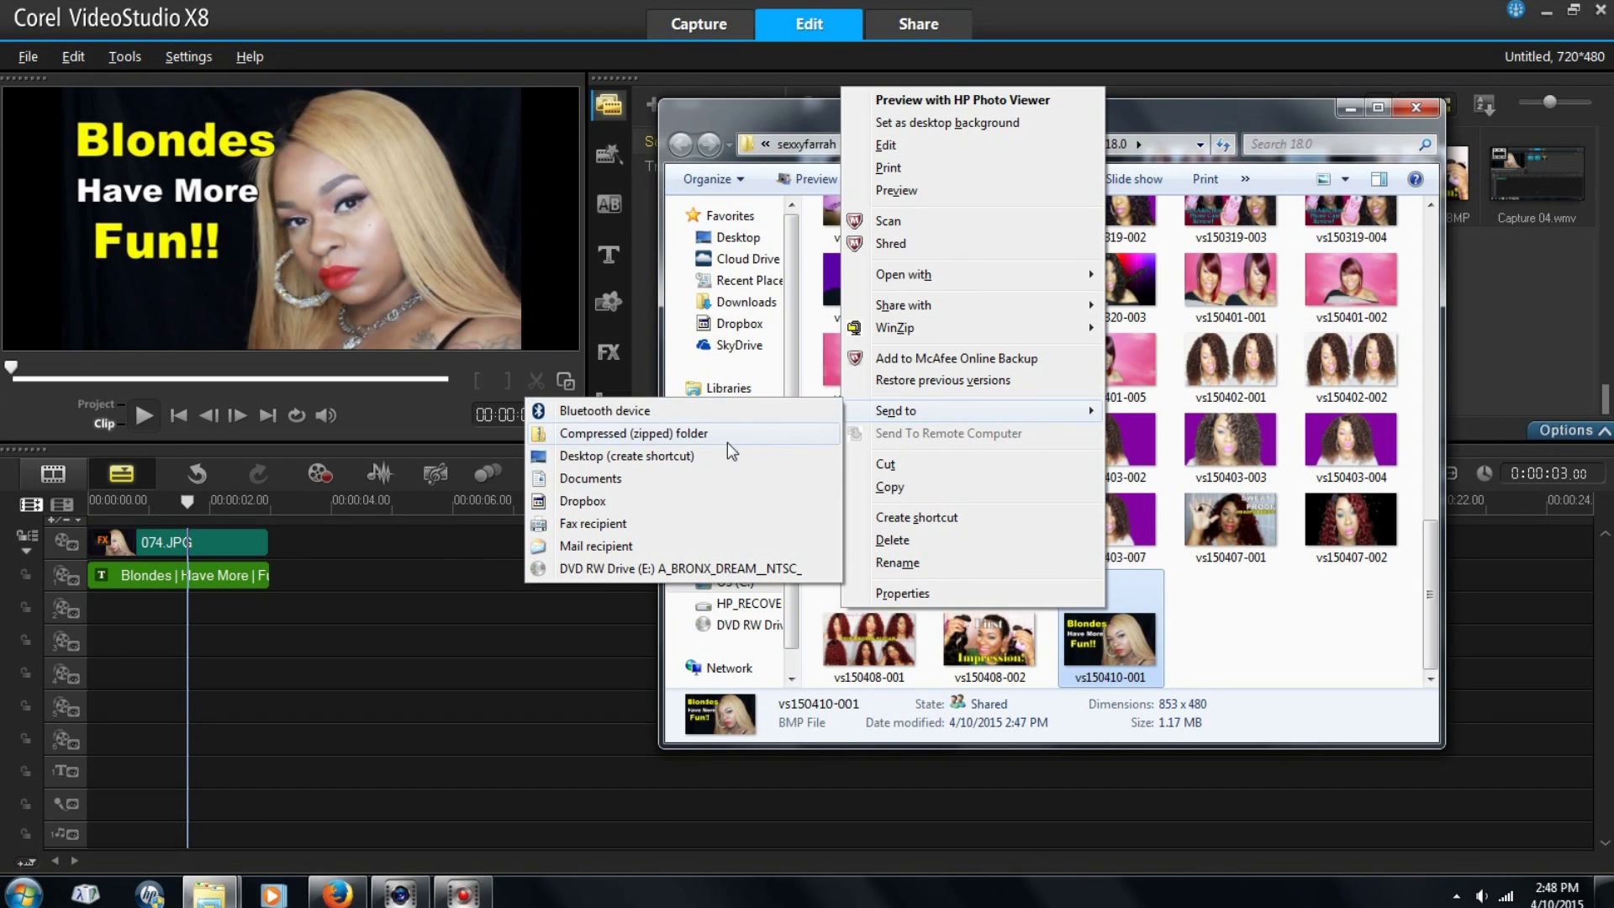
click(710, 458)
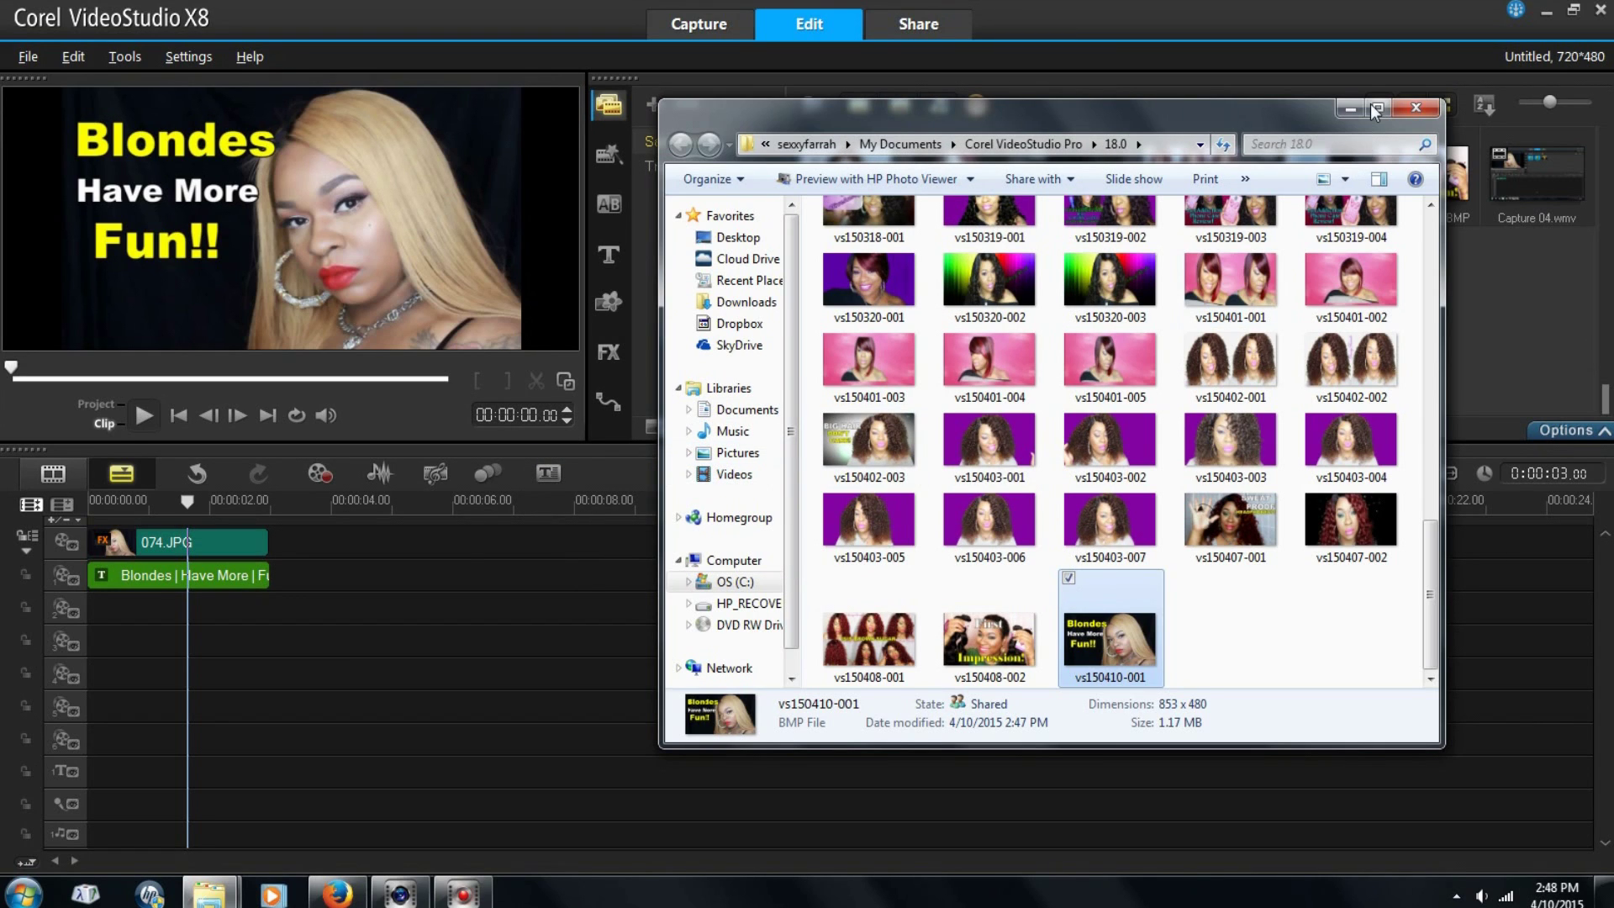
click(1405, 110)
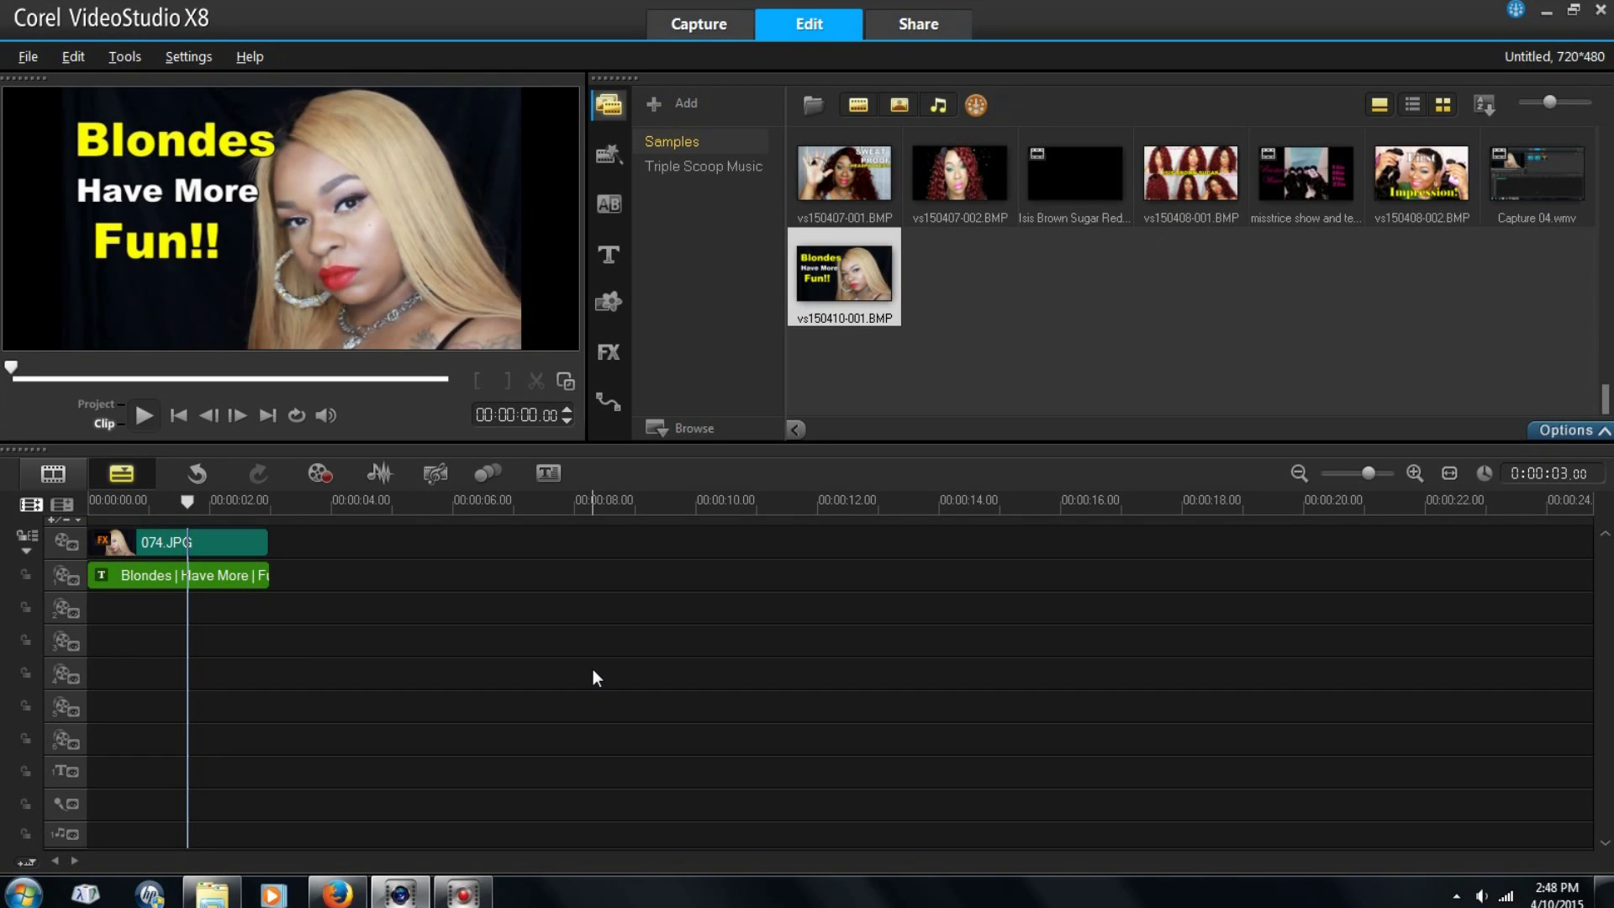
Step: Delete the Blondes title clip and the 074.JPG clip, then bring back the Pictures folder
click(204, 579)
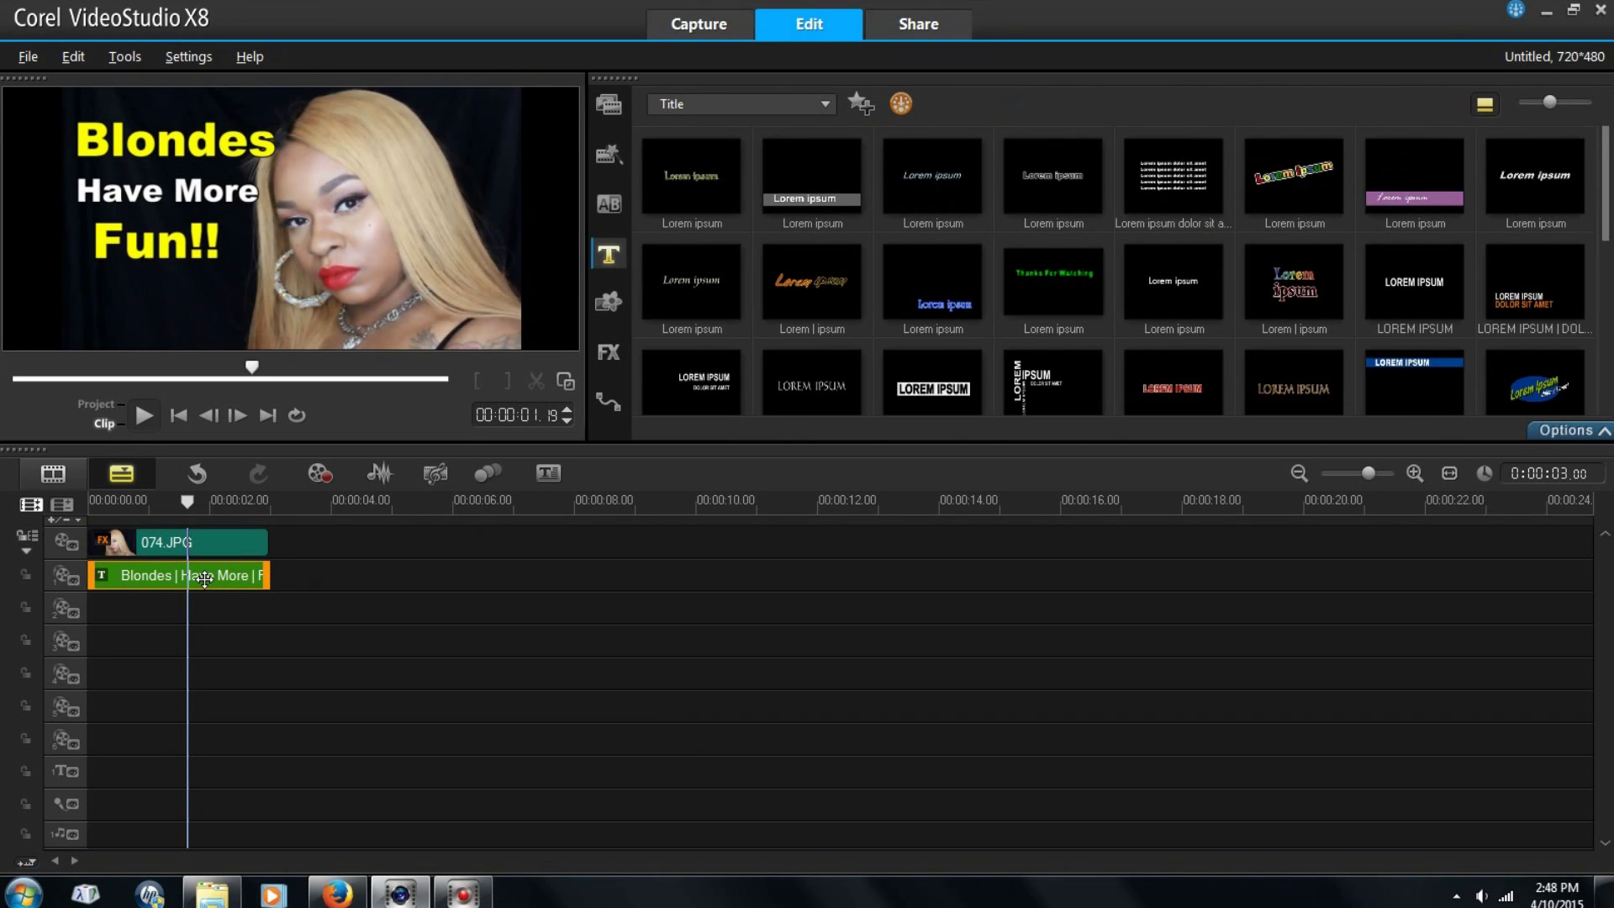
right_click(204, 578)
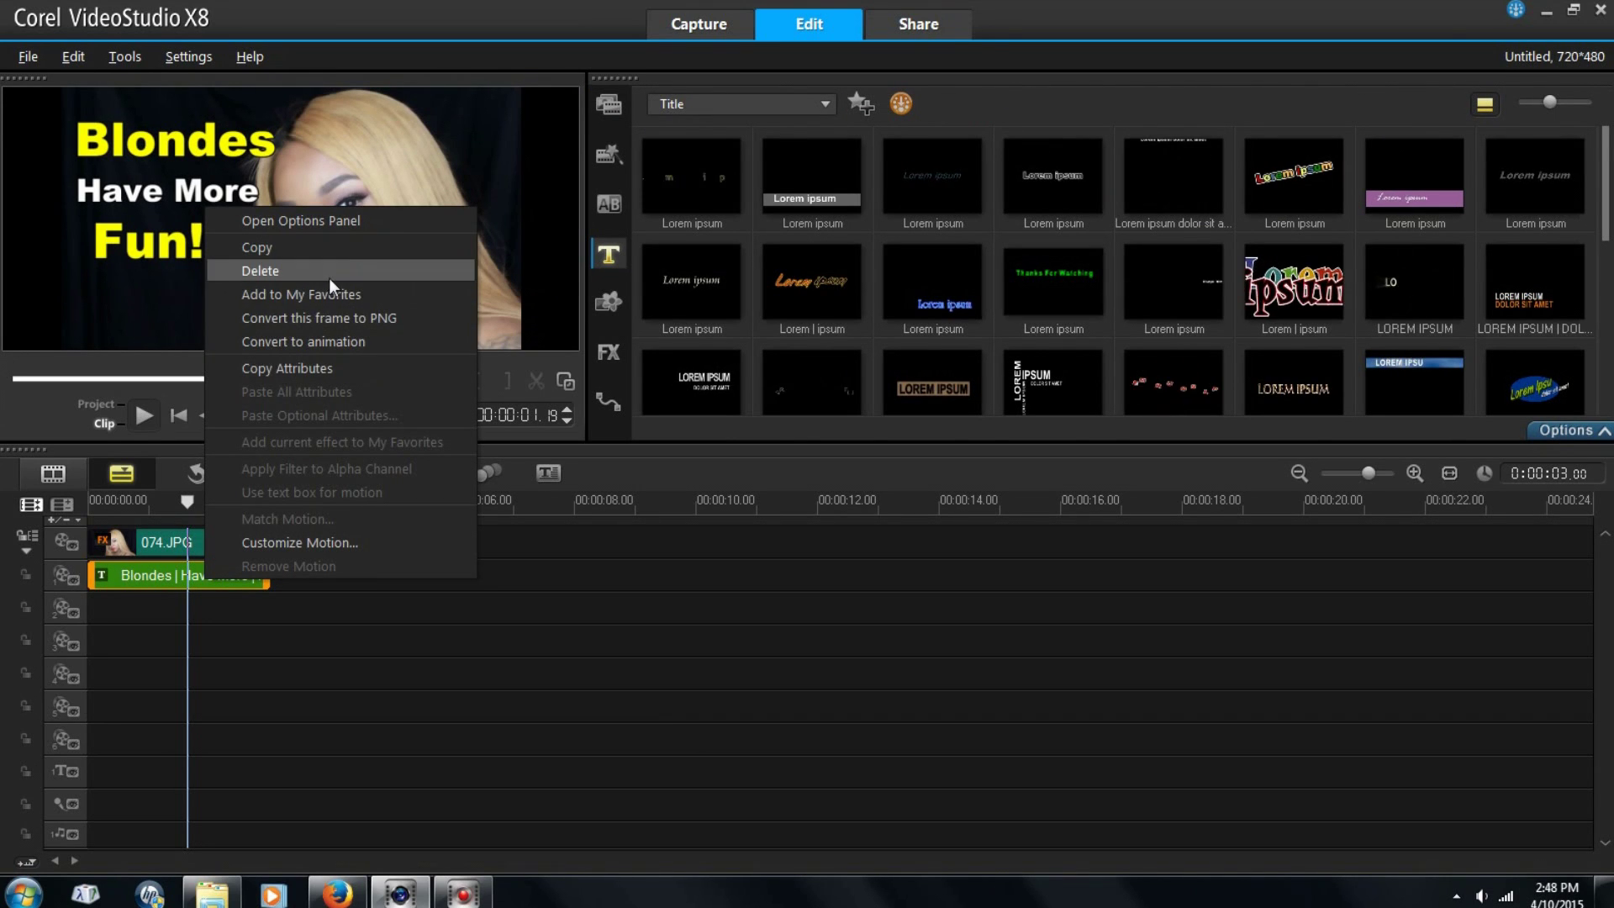
click(331, 275)
click(216, 542)
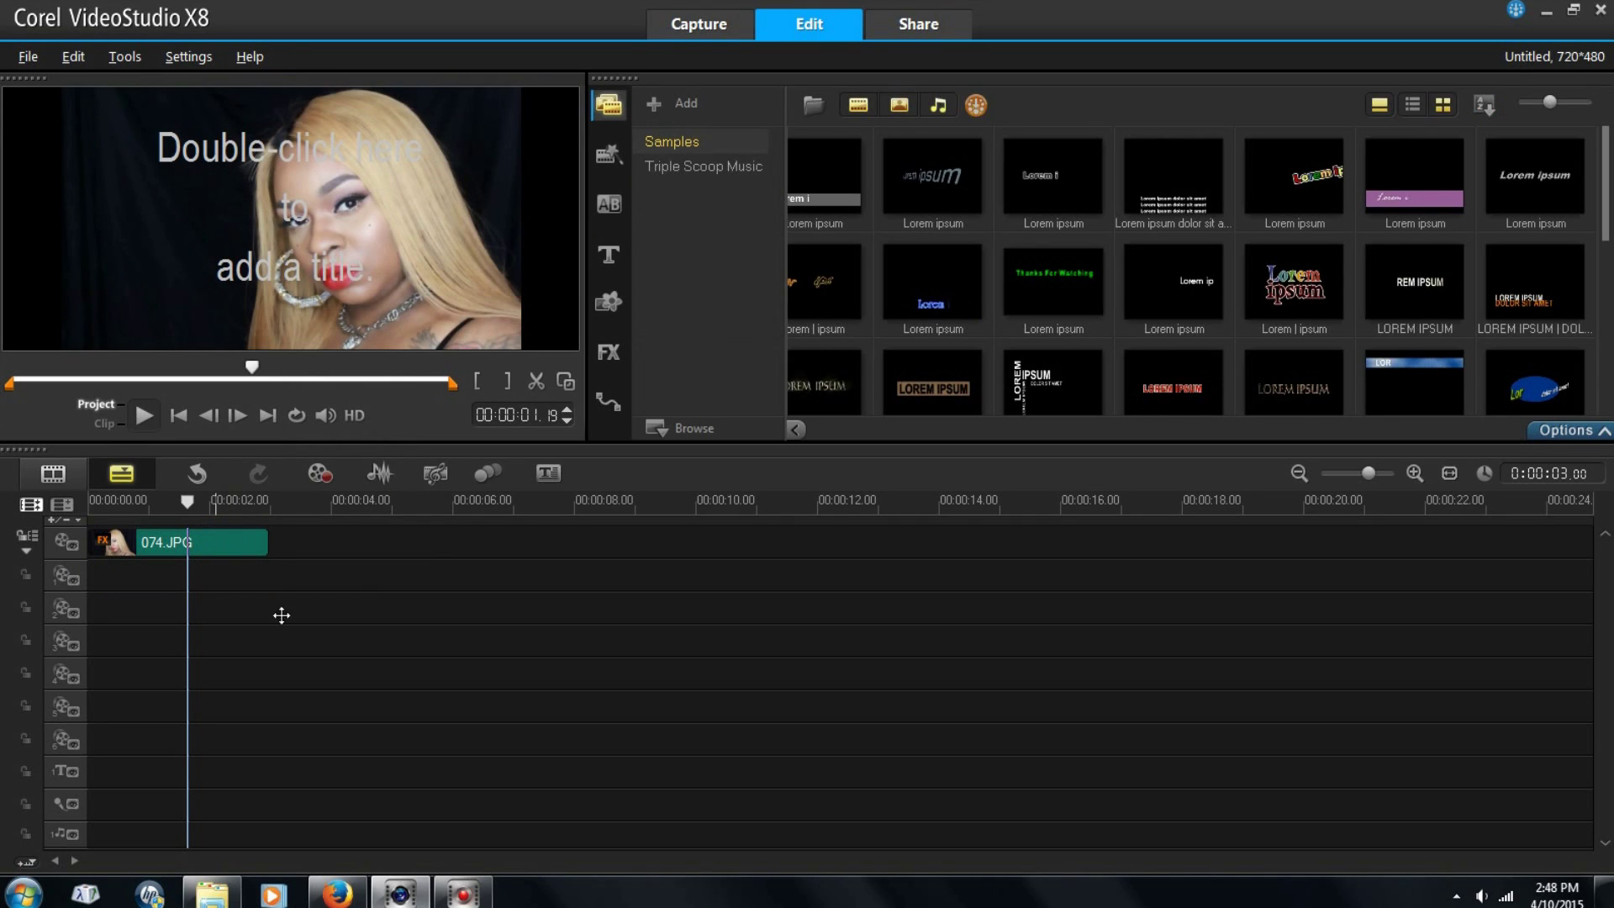
right_click(240, 542)
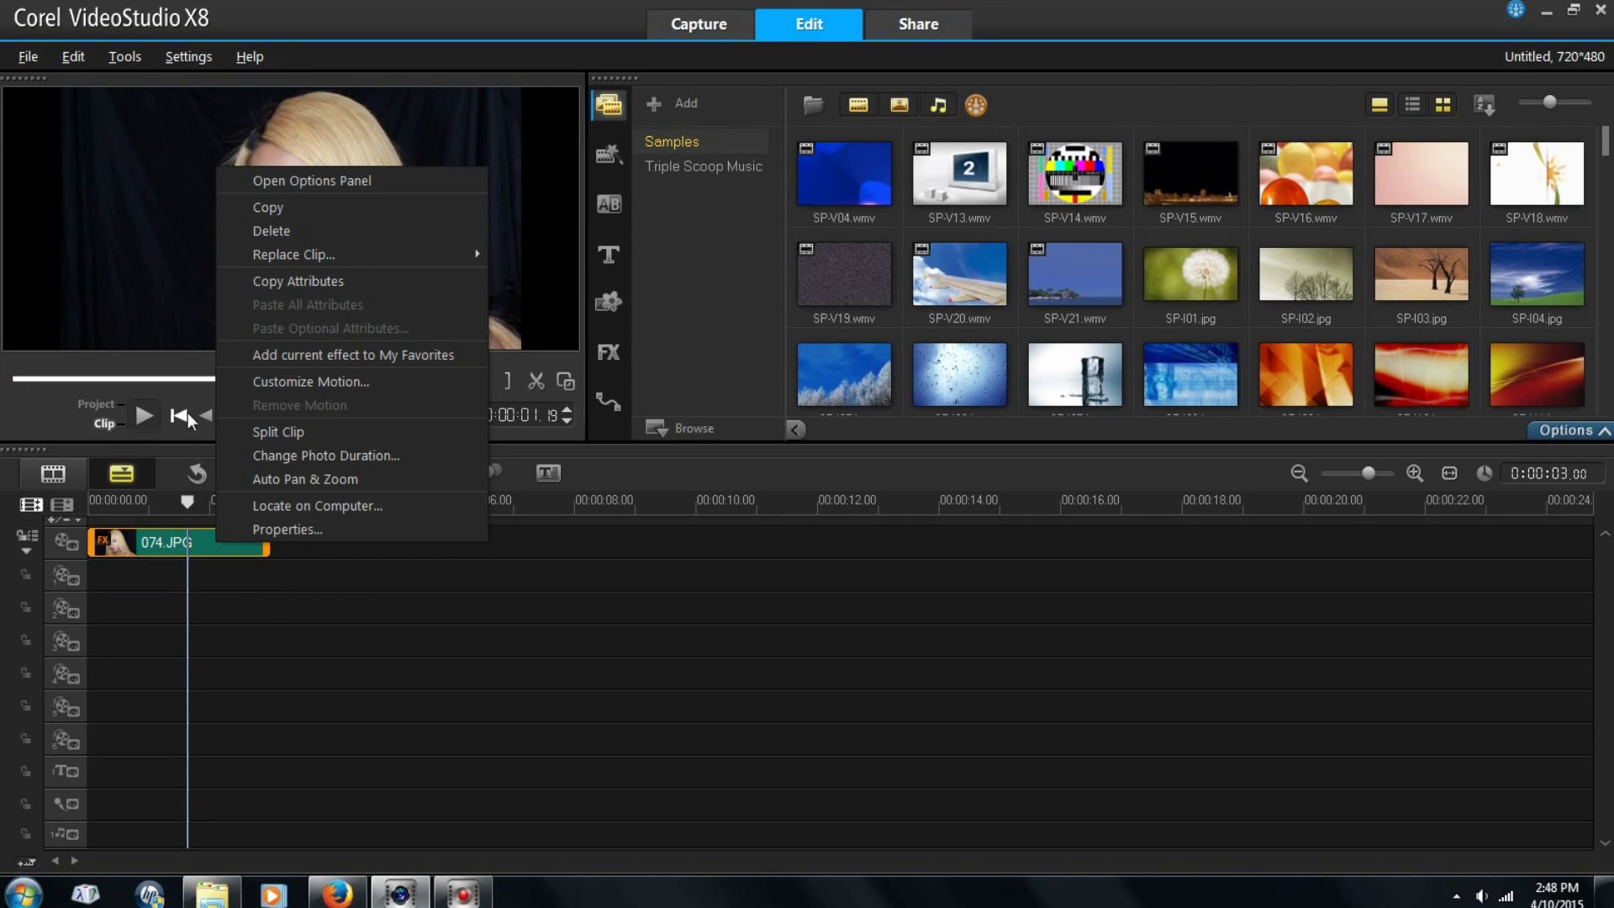
click(296, 224)
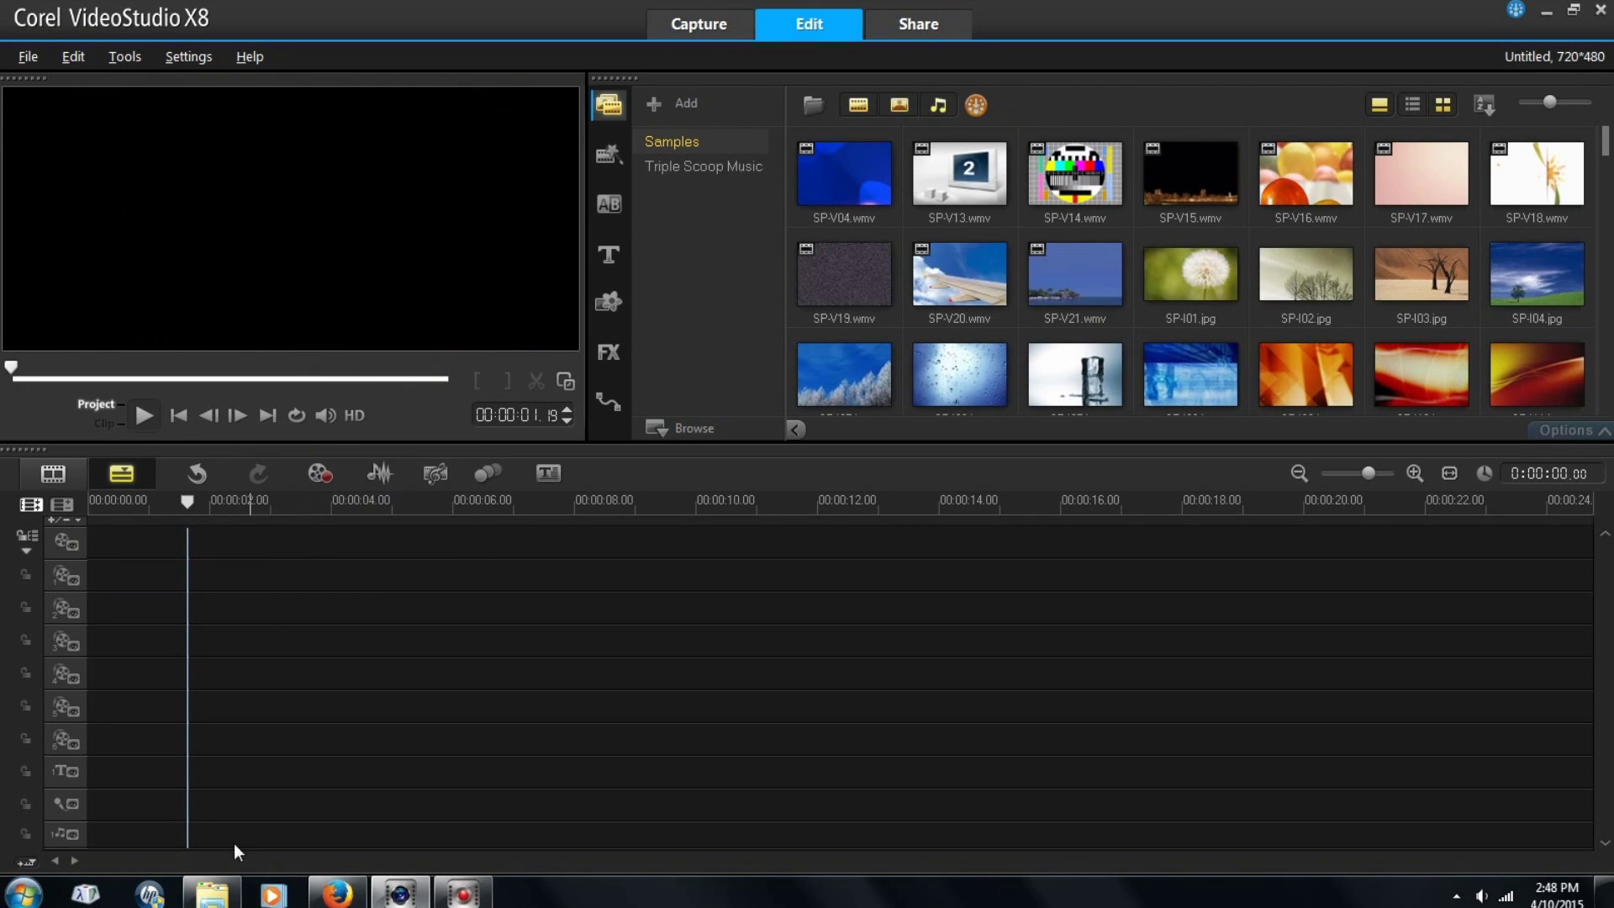
click(216, 898)
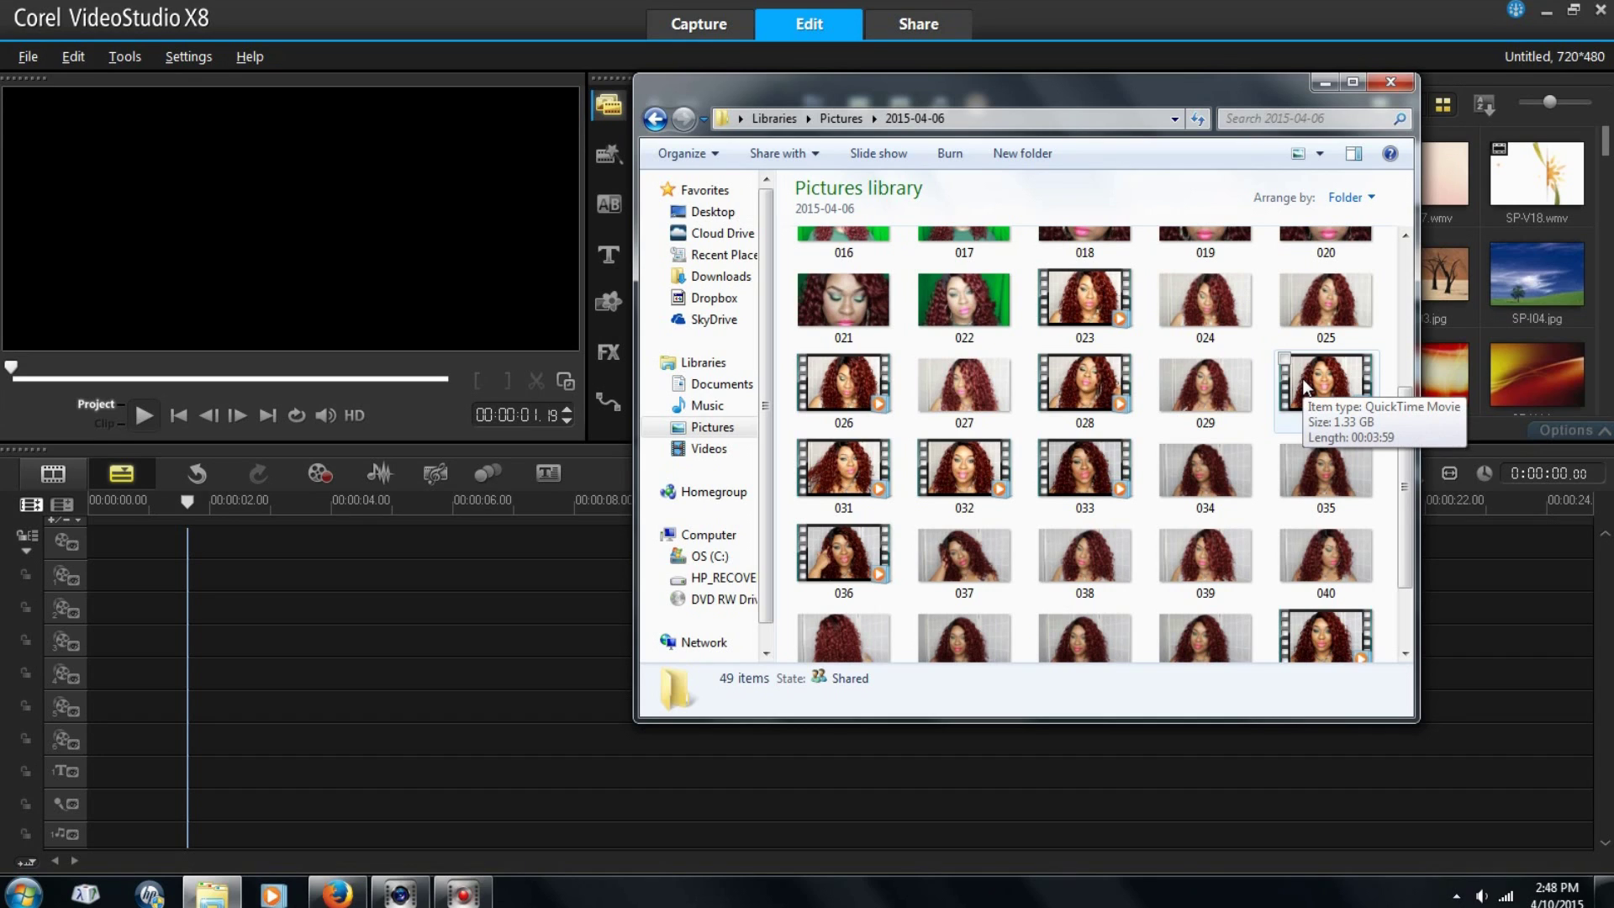
Step: Put the 036 video from the 2015-04-06 folder on the timeline and minimize Explorer
click(835, 562)
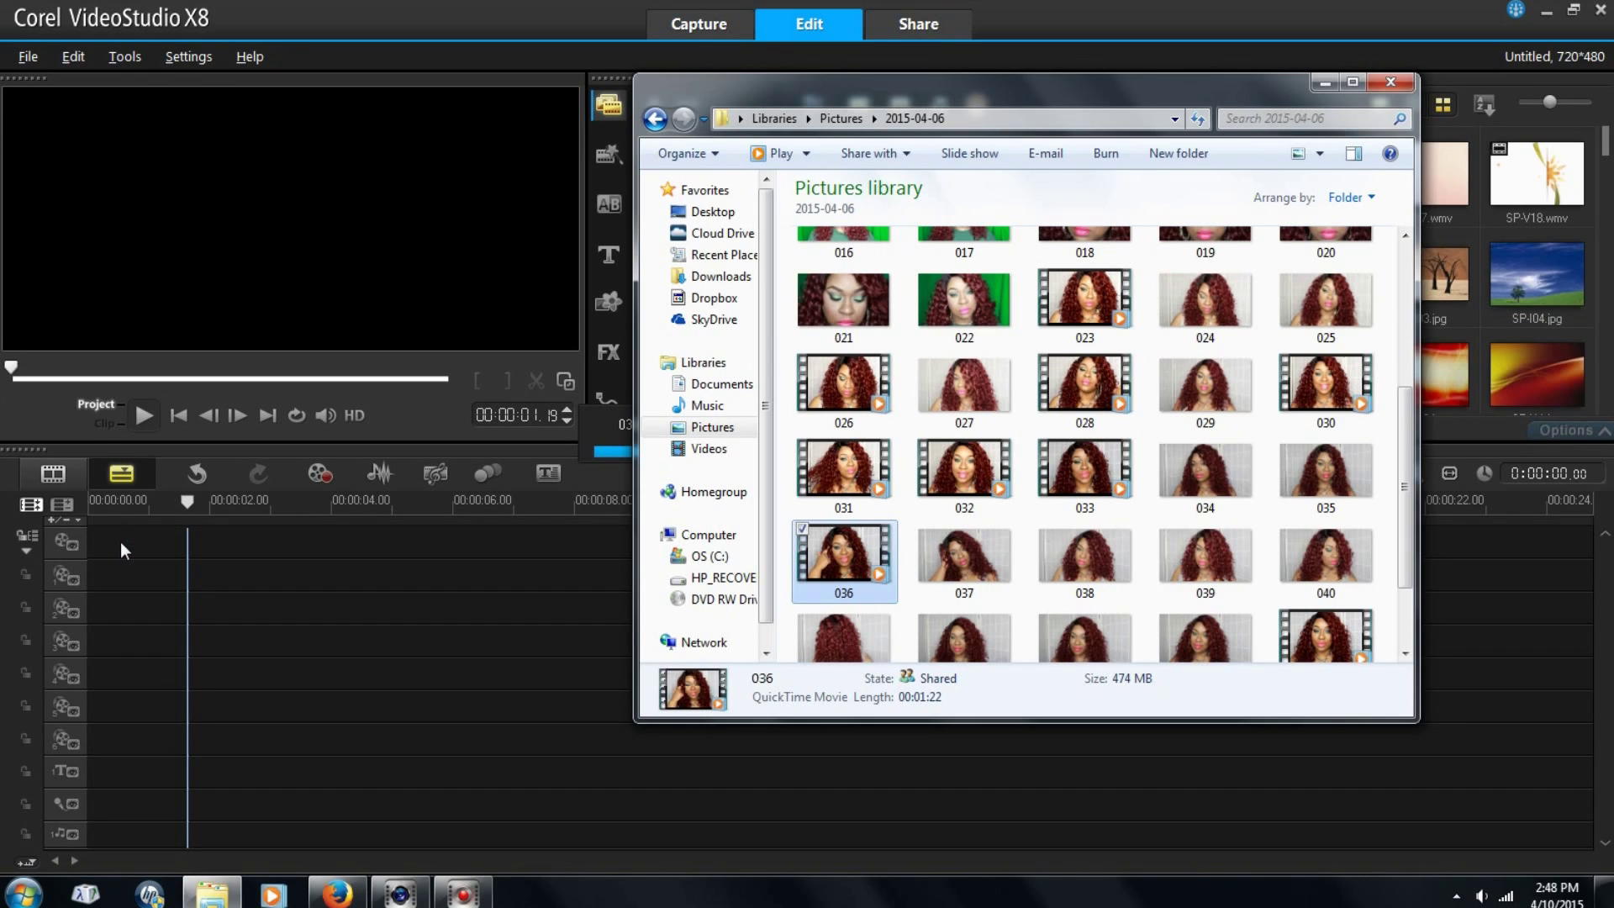
click(1324, 82)
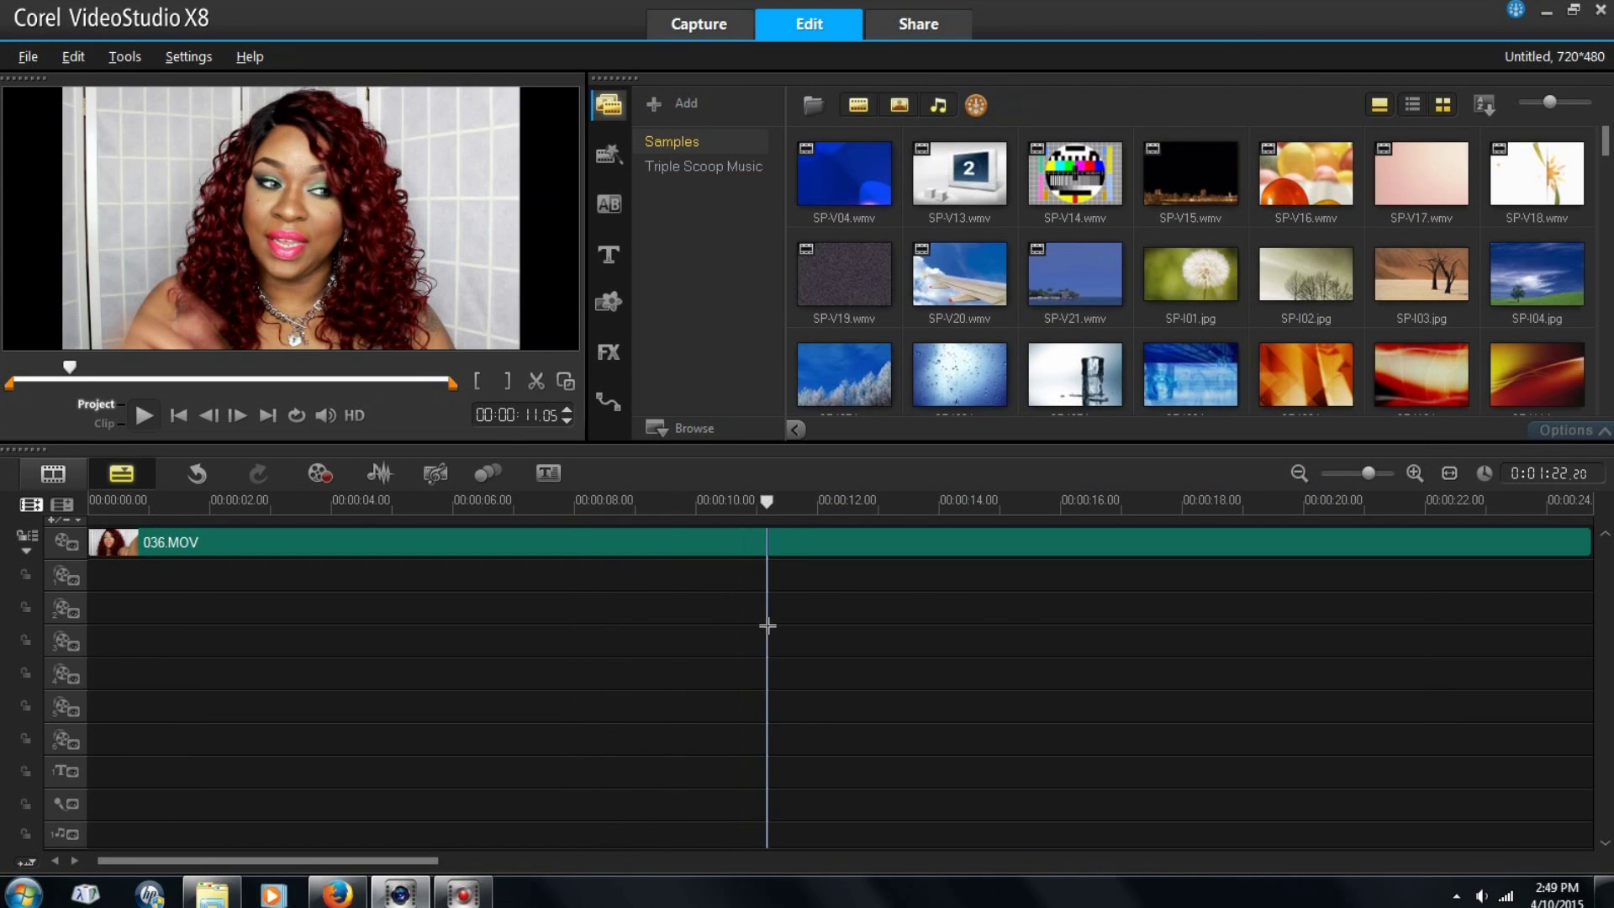
Step: Scrub through 036.MOV and stop the playhead at about 00:00:19.01
drag(767, 626, 1355, 655)
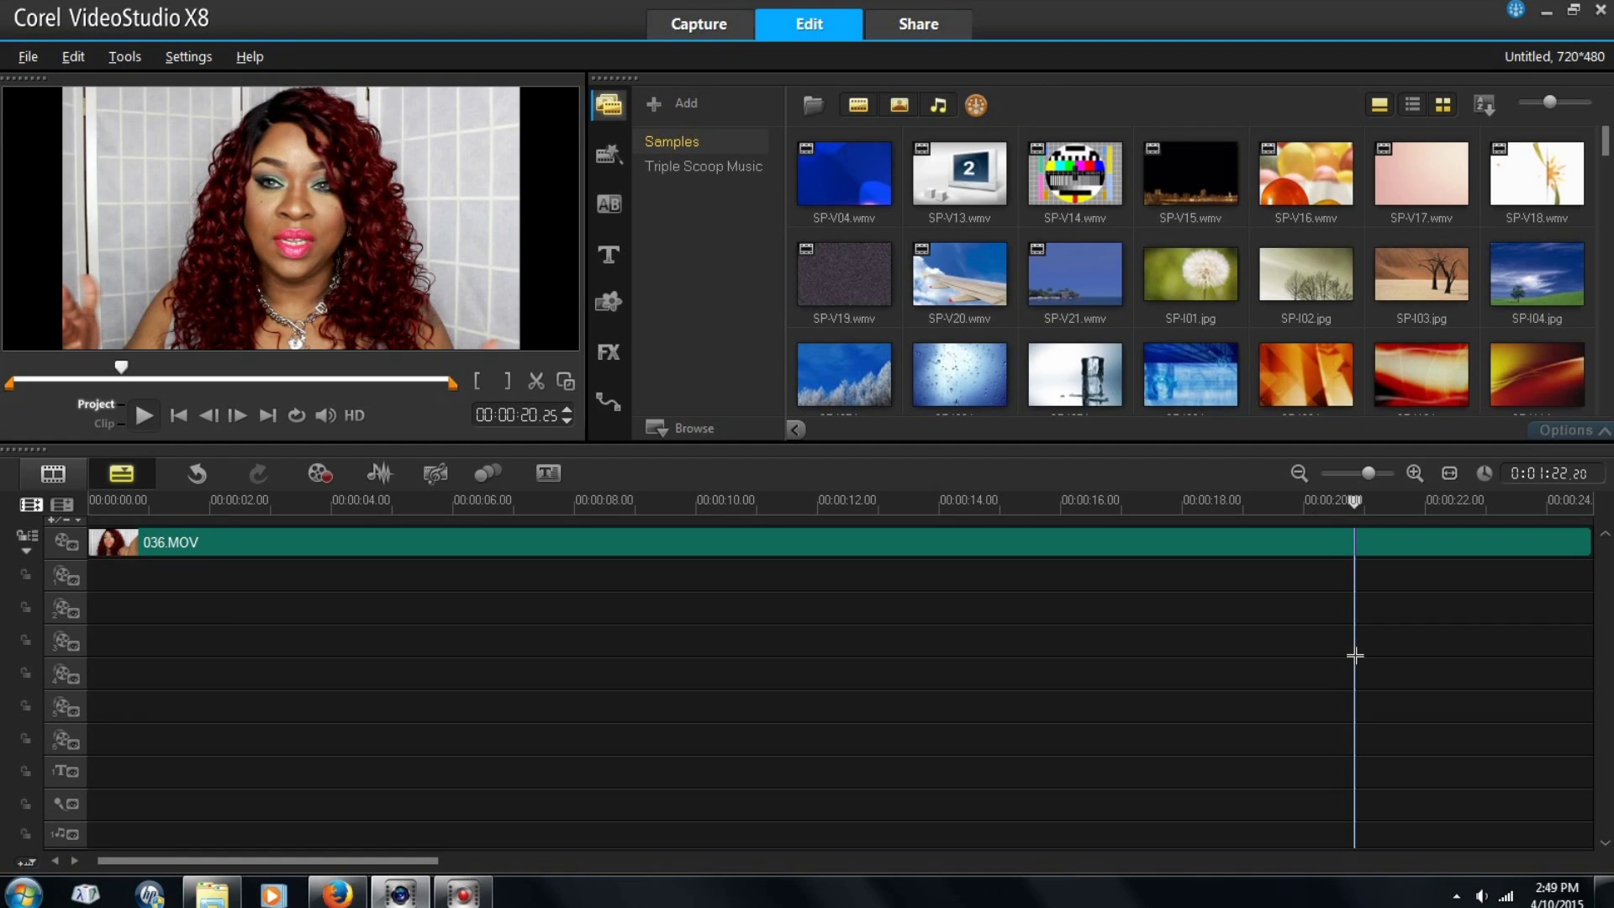
drag(1355, 655, 1542, 682)
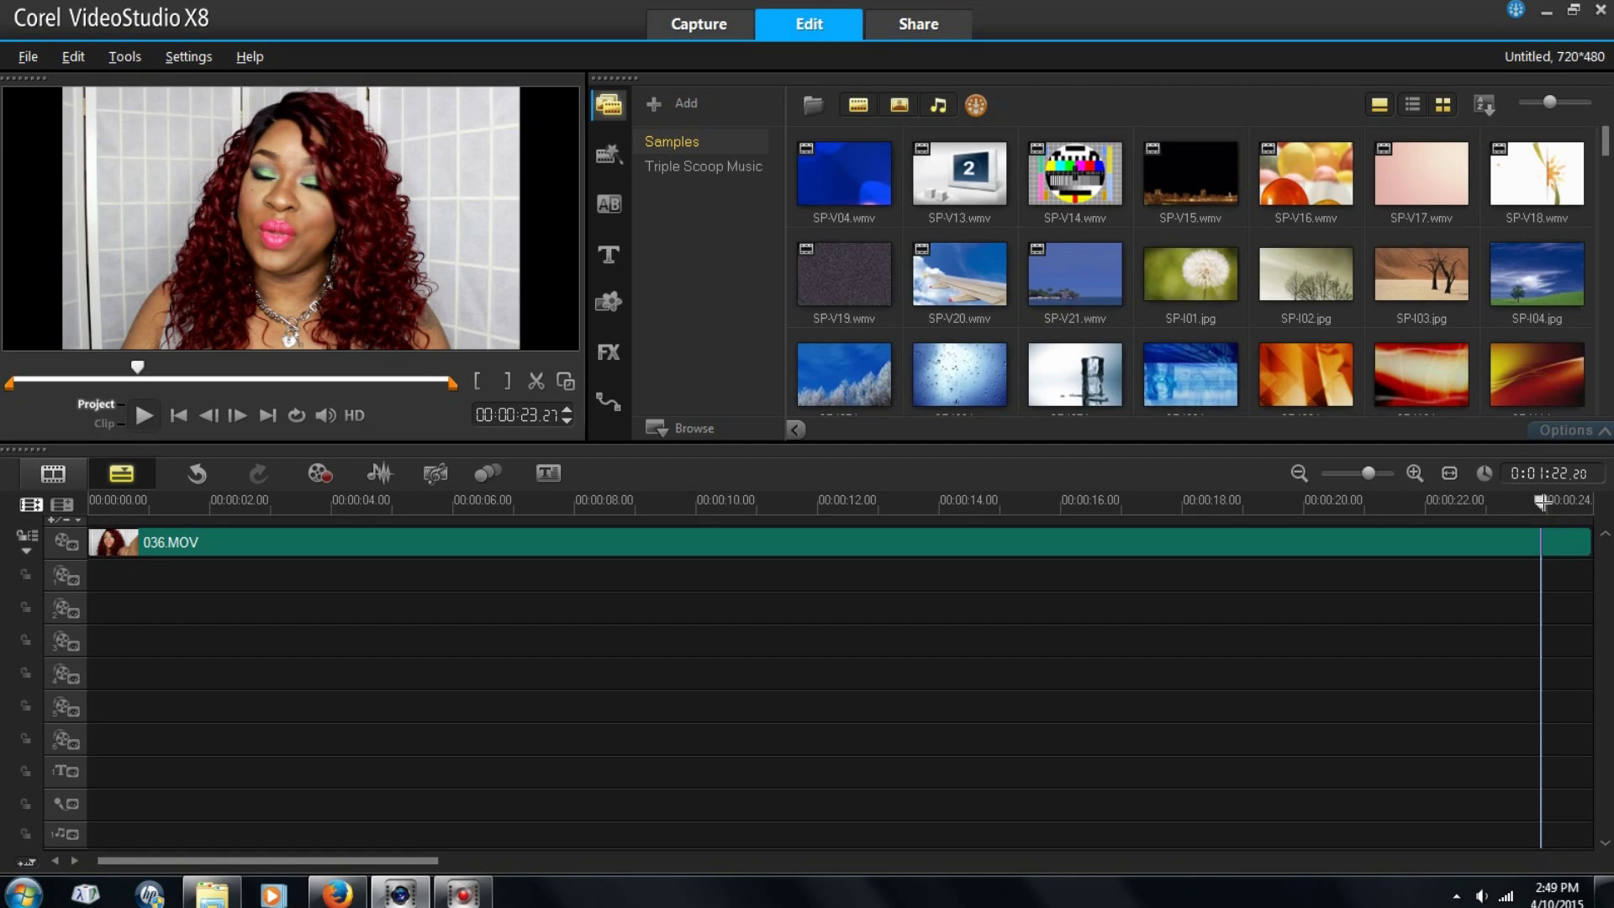
drag(1544, 503, 1373, 535)
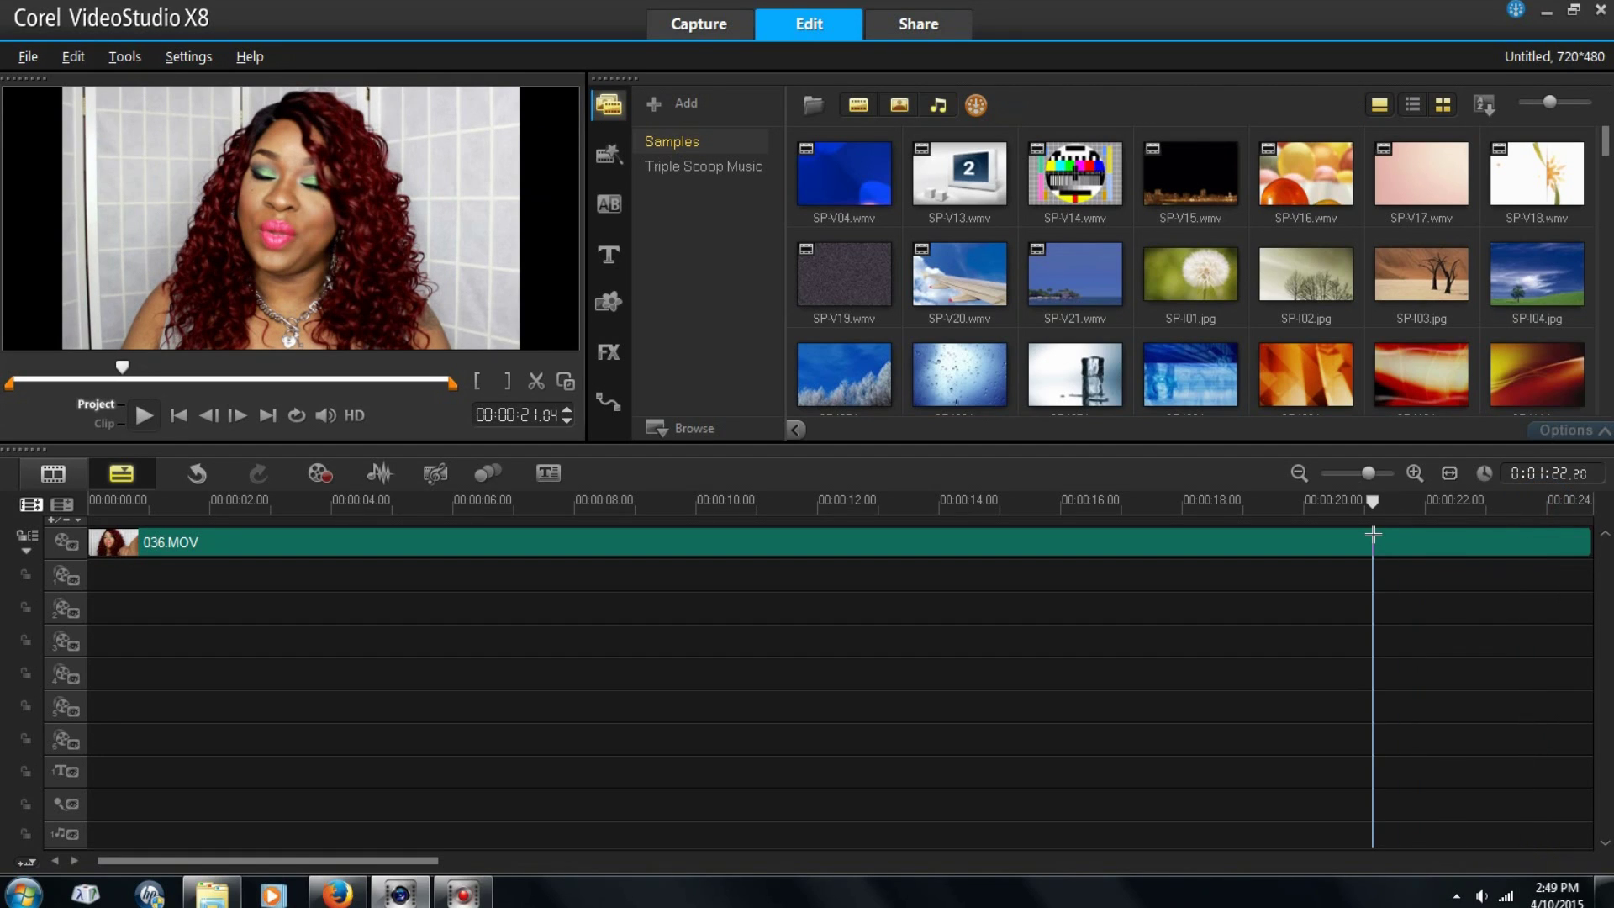
drag(1373, 534, 1245, 548)
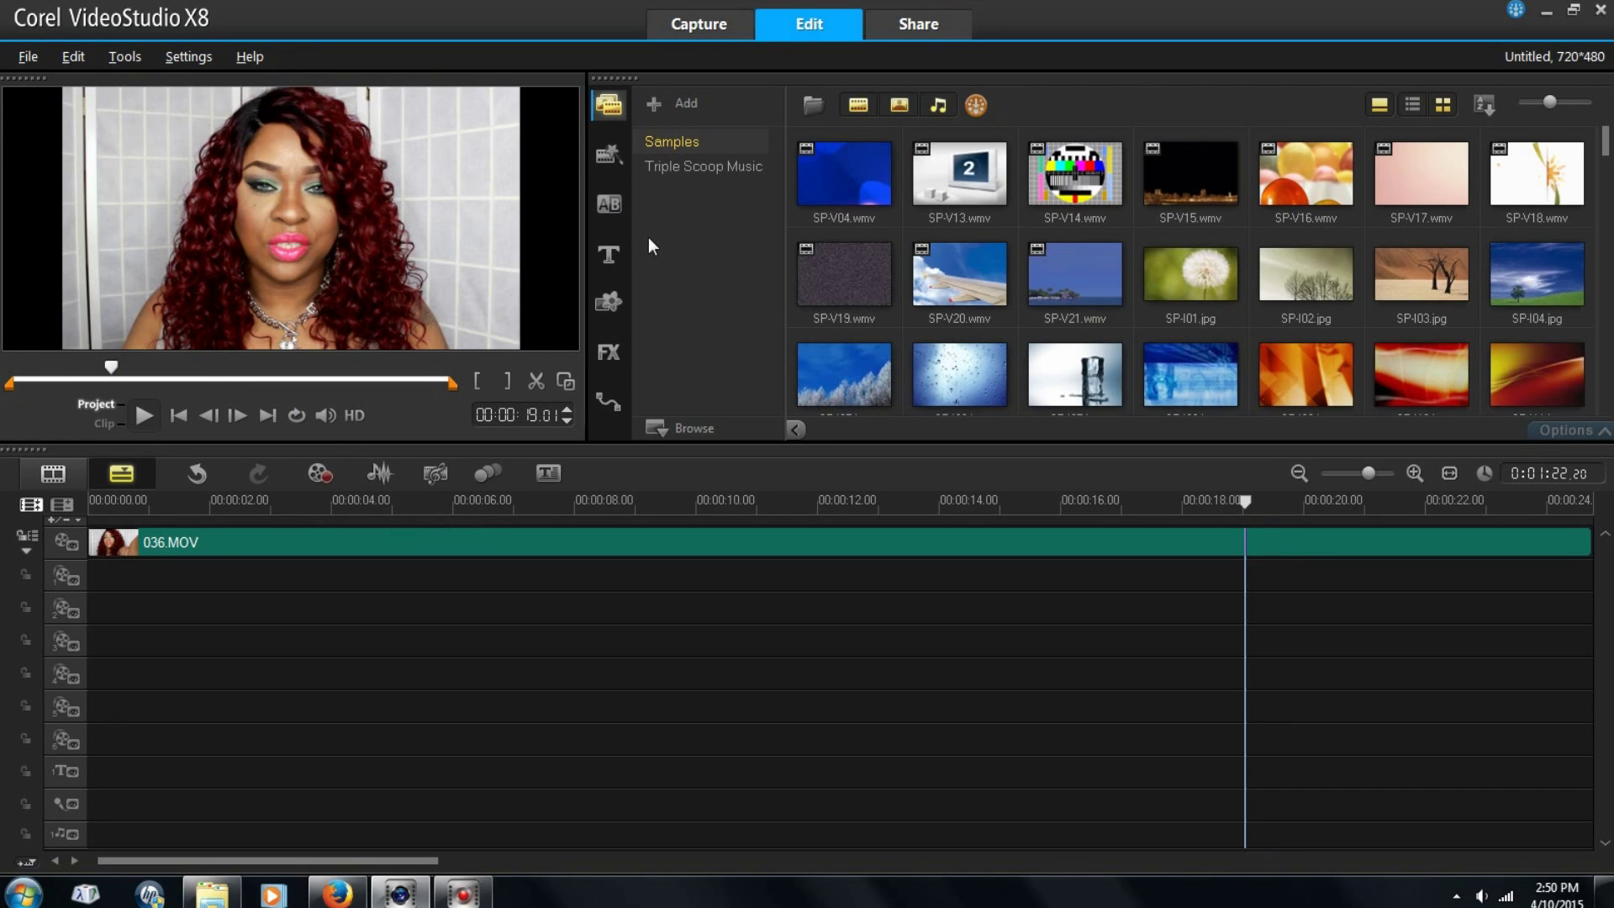
Step: Add the Thanks For Watching title at 00:00:19 and clear its text
click(610, 255)
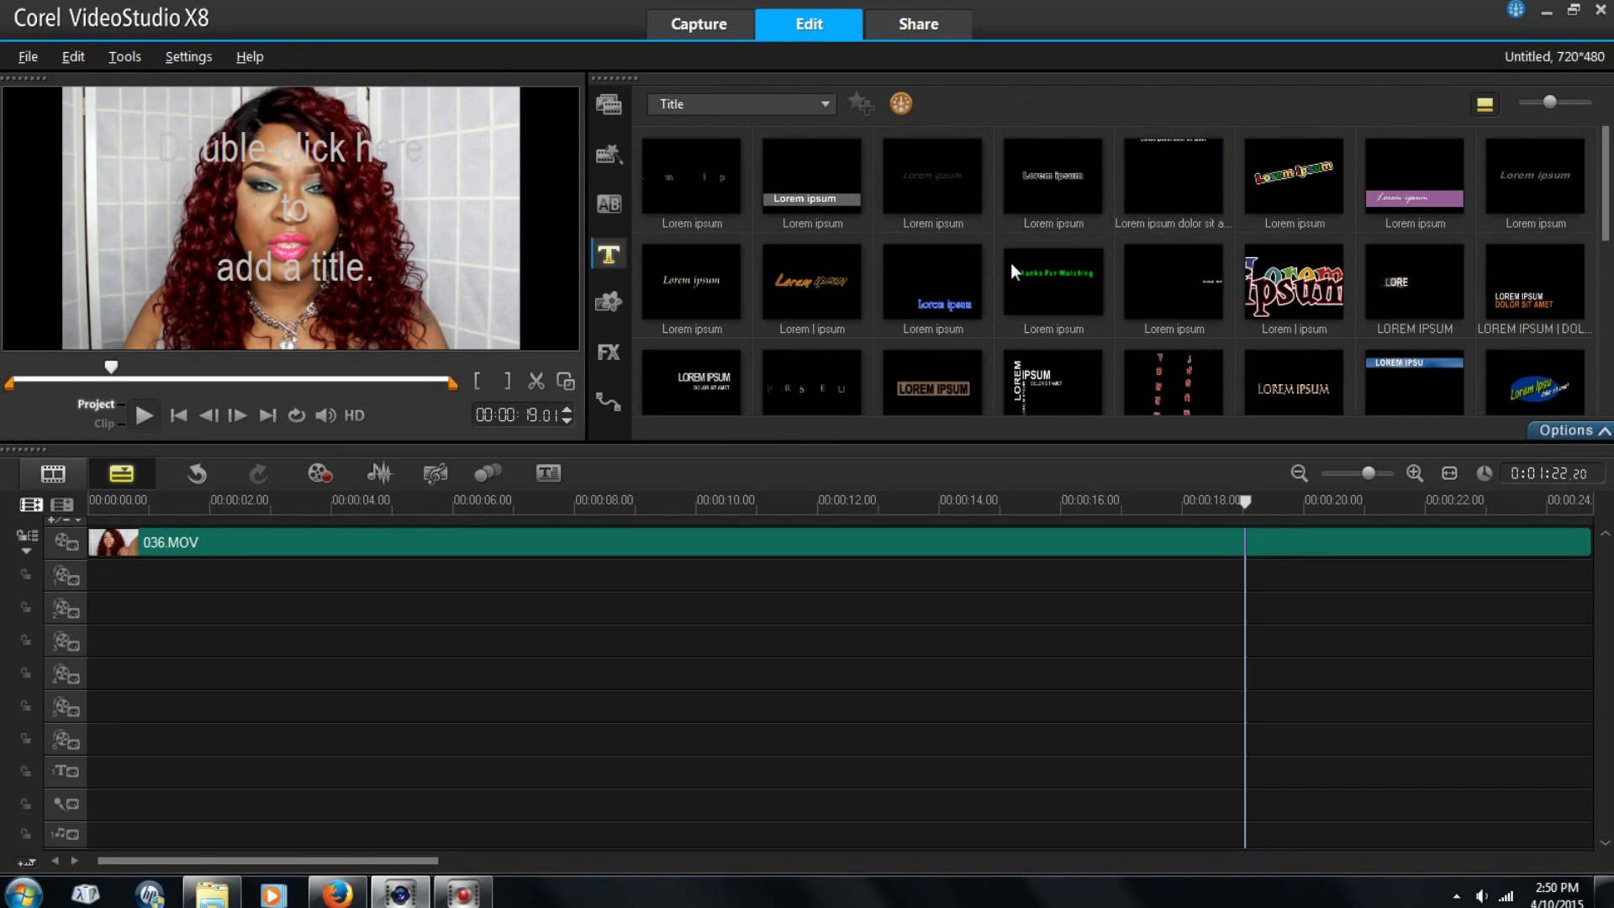
drag(1046, 281, 1245, 568)
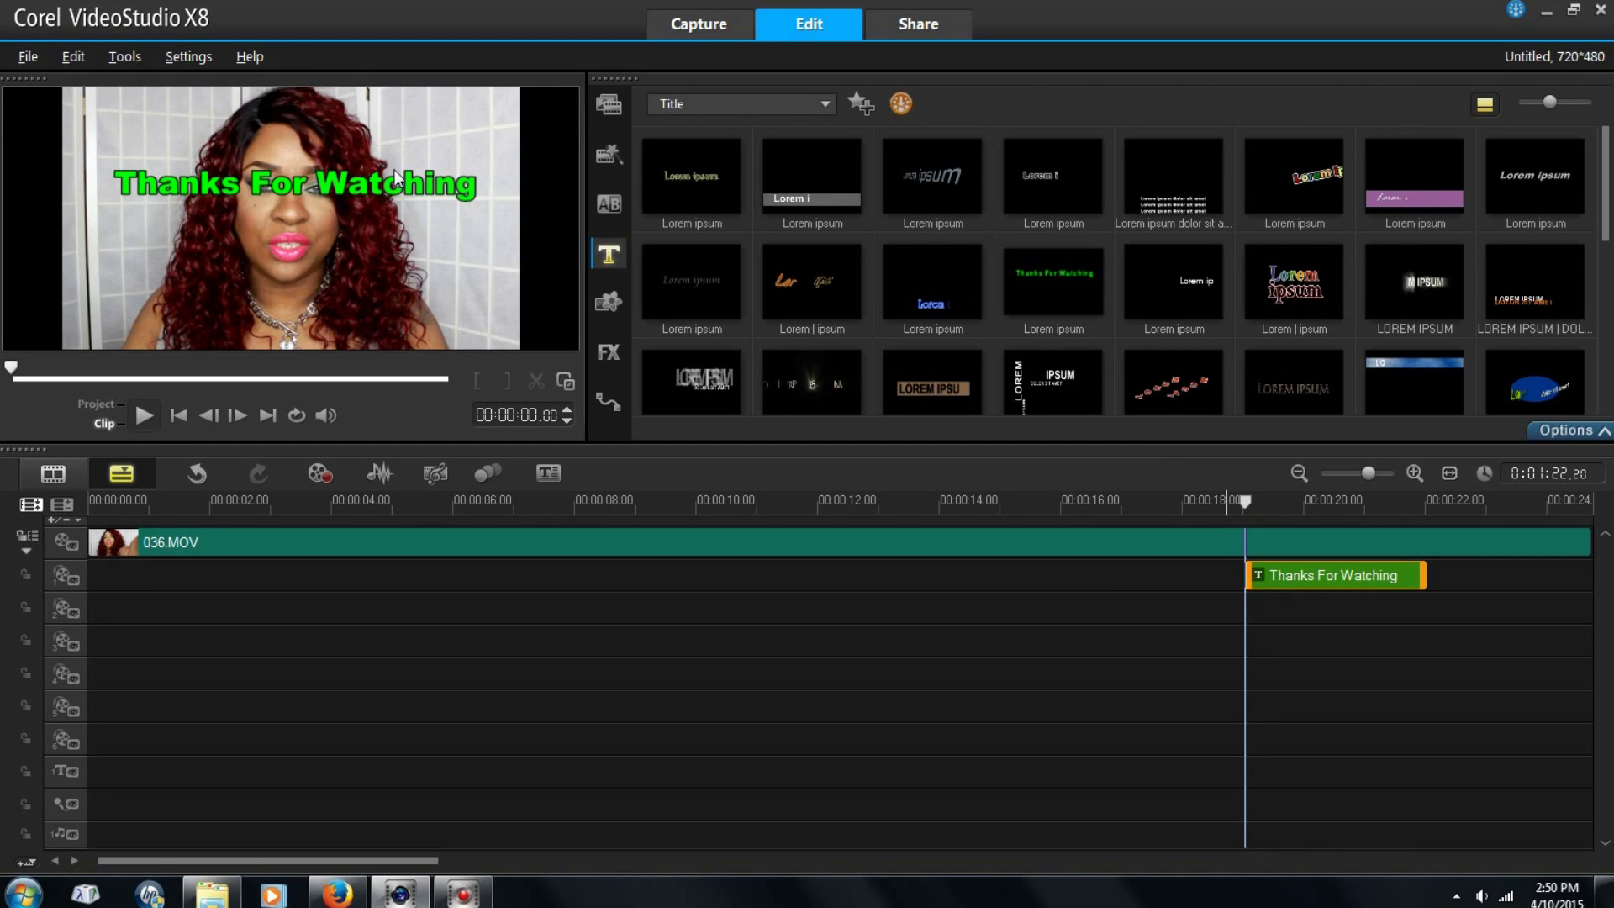
double_click(474, 195)
key(BackSpace)
key(BackSpace)
key(BackSpace)
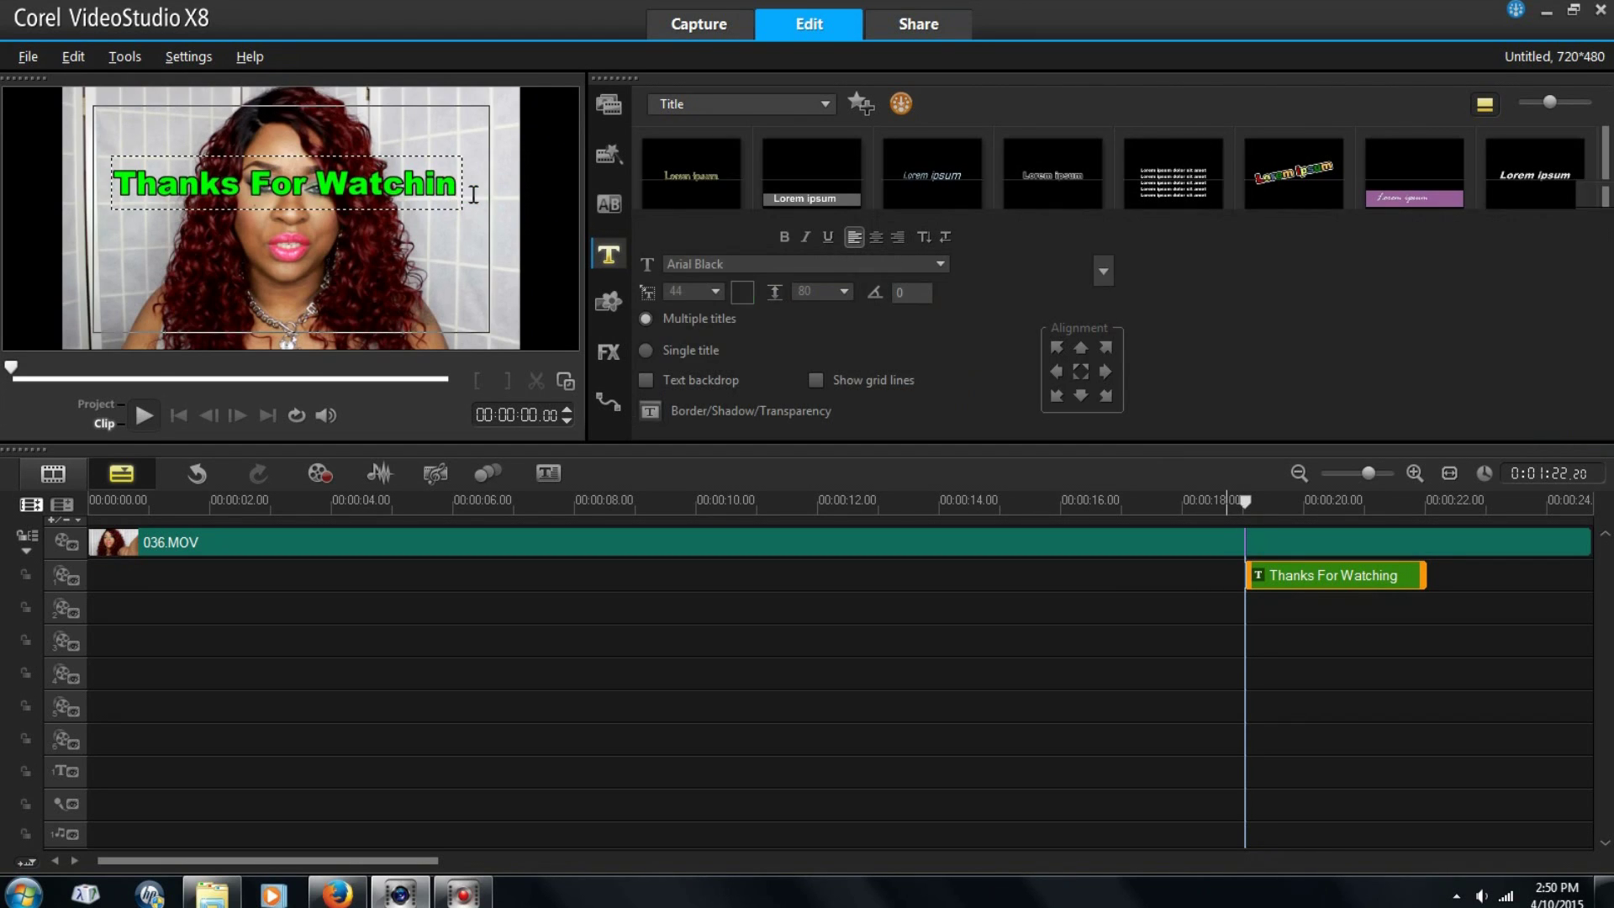
key(BackSpace)
key(BackSpace)
key(BackSpace)
key(BackSpace)
key(BackSpace)
key(BackSpace)
key(BackSpace)
key(BackSpace)
key(BackSpace)
key(BackSpace)
key(BackSpace)
key(BackSpace)
key(BackSpace)
key(BackSpace)
key(BackSpace)
key(BackSpace)
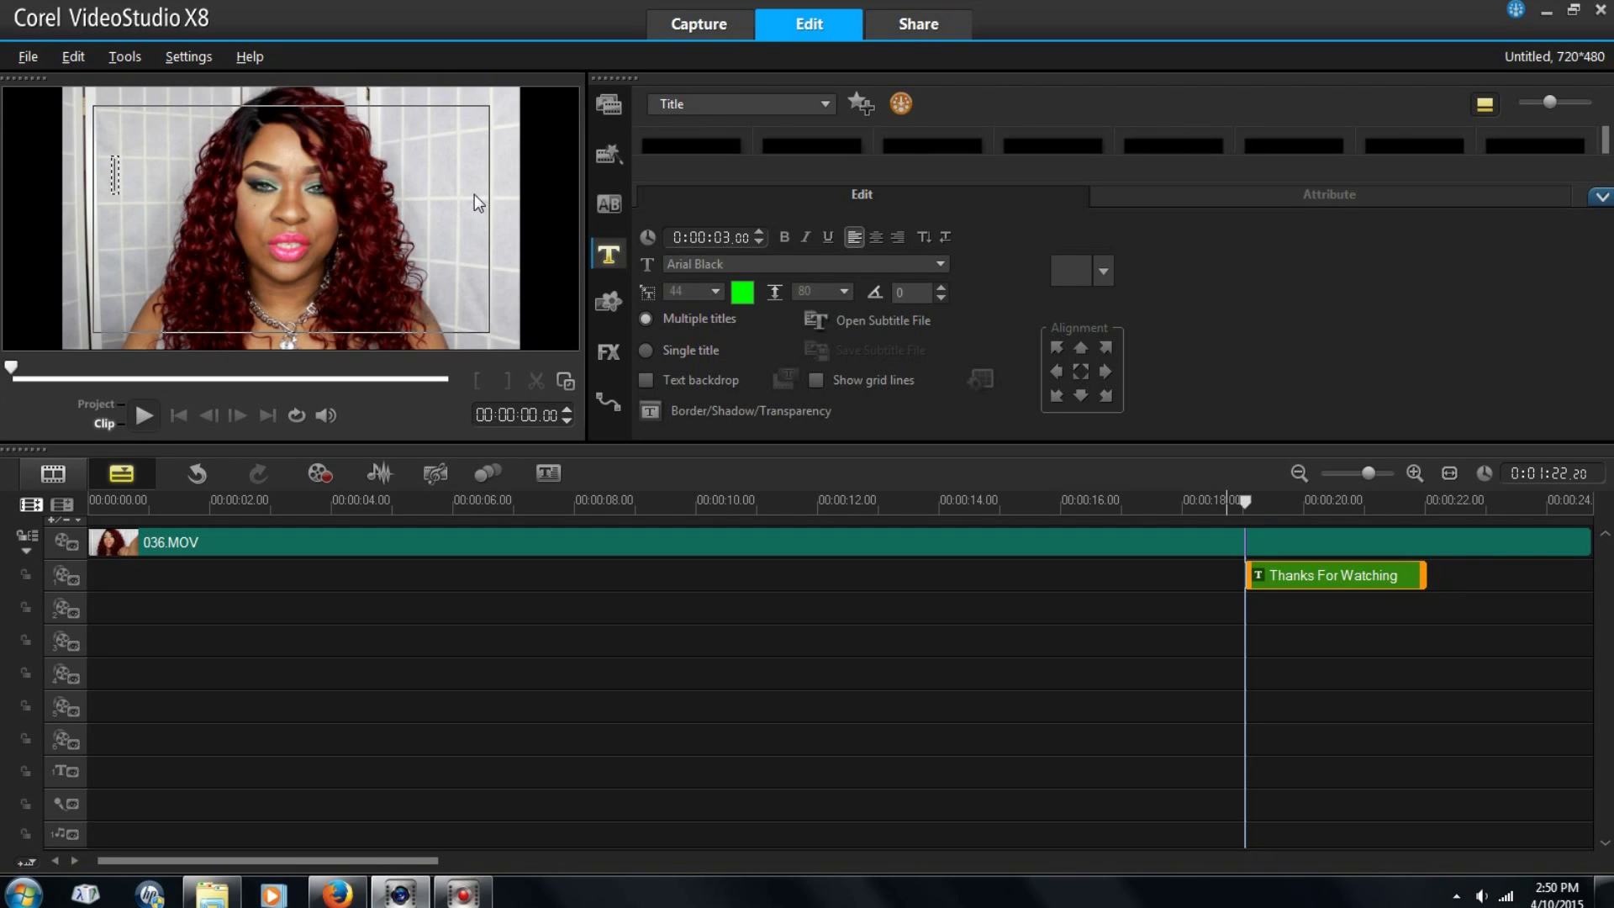
Step: Type 'Red and Green' and 'Makeup!' as the title's two lines
text(Red)
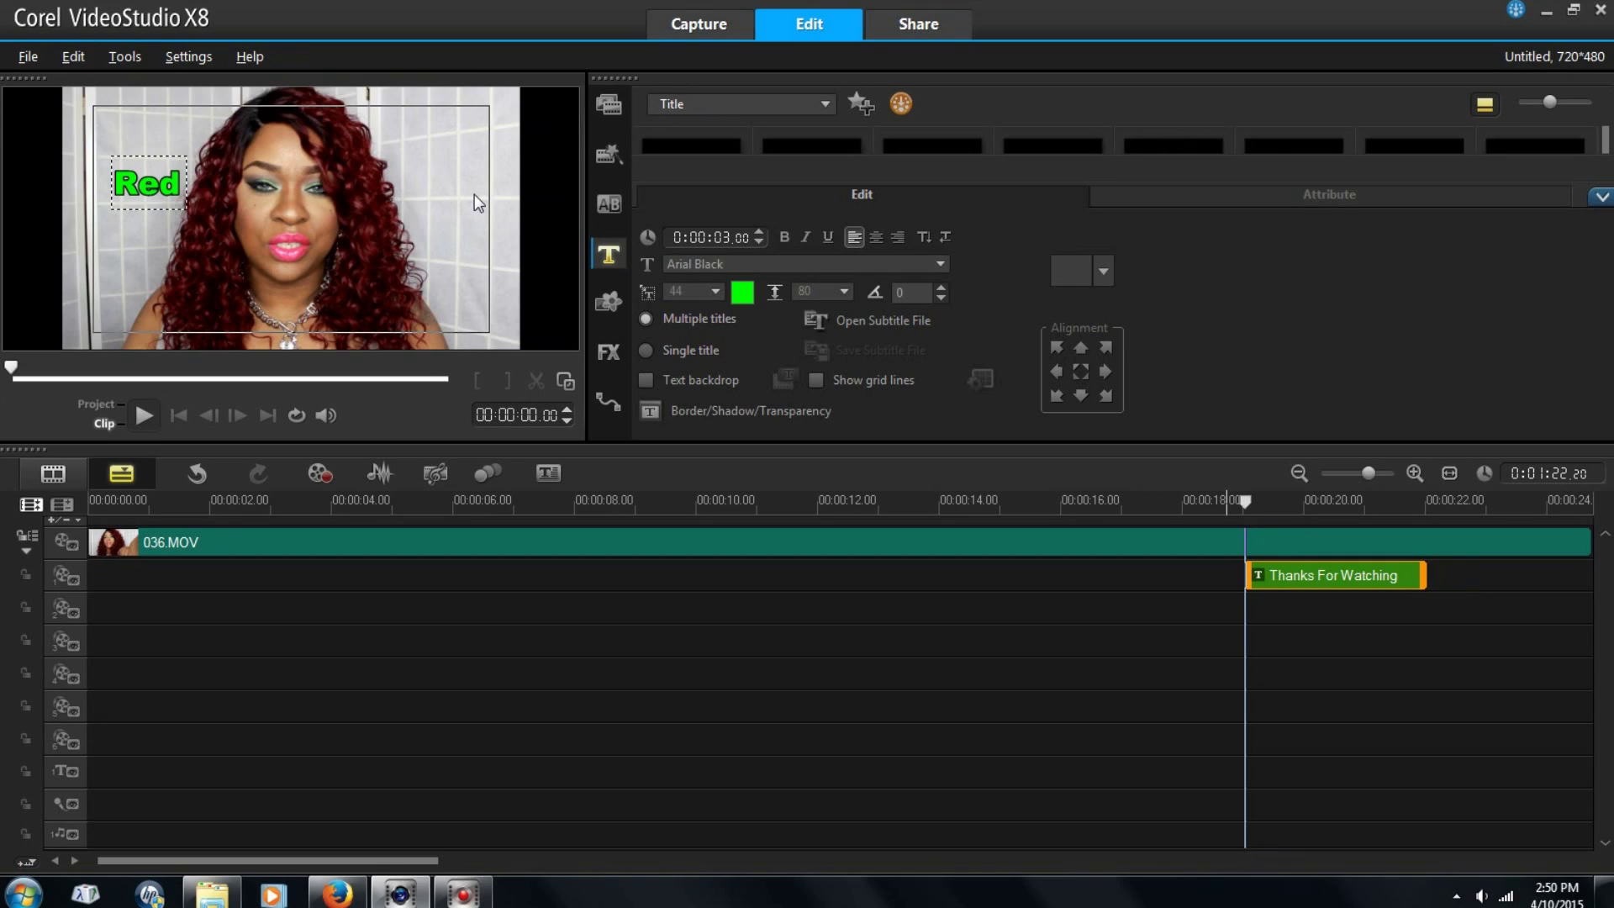
text( and)
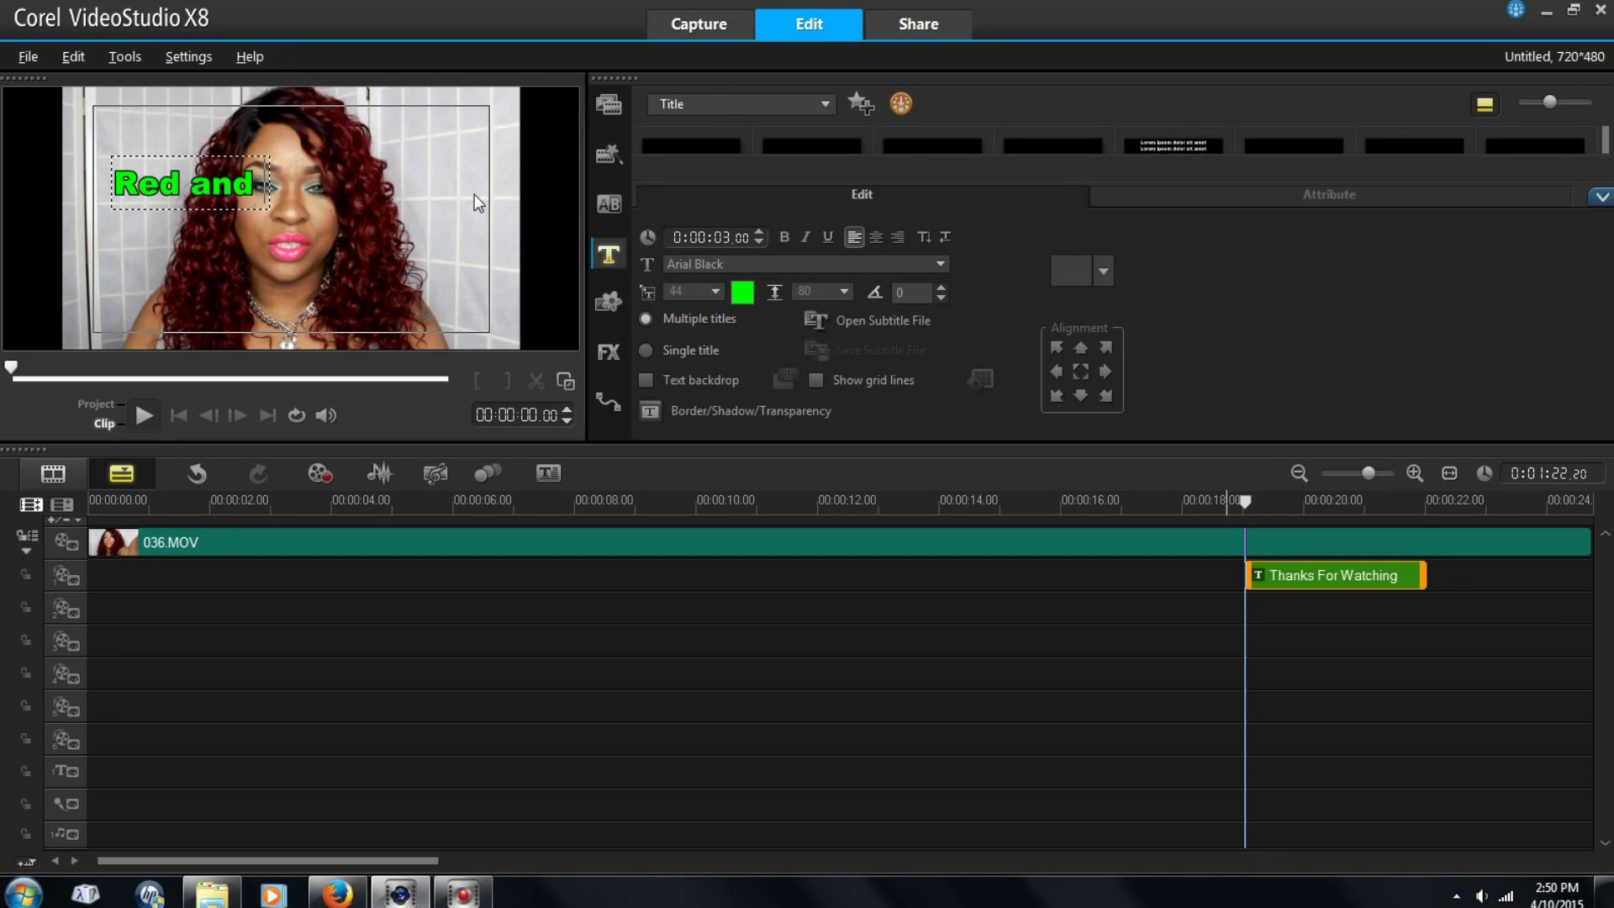
text( Green)
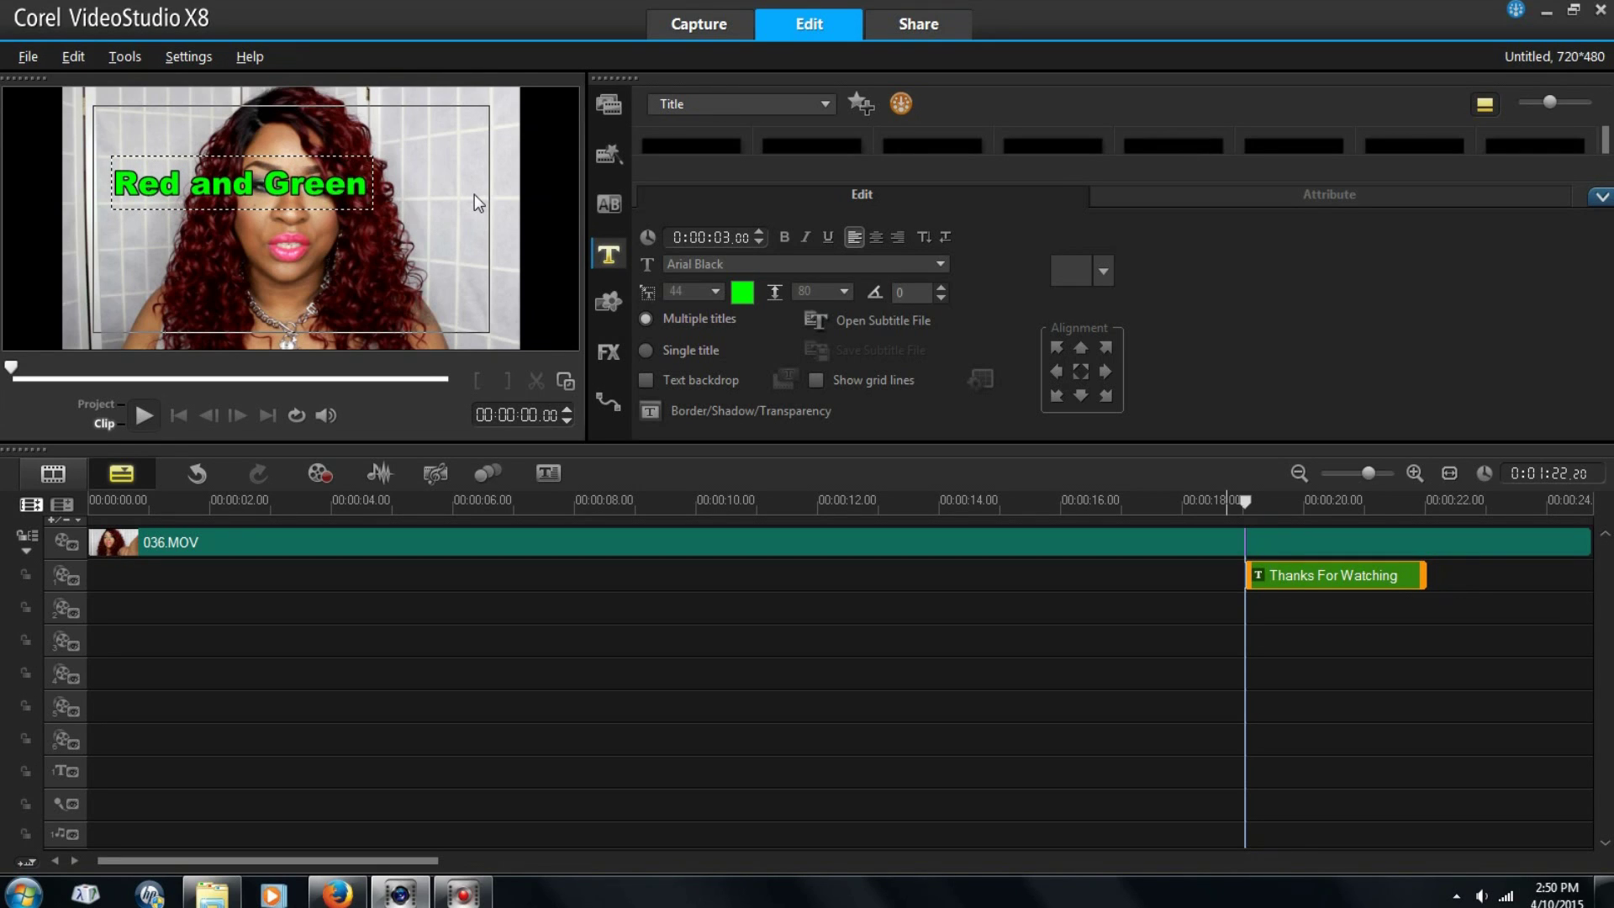
key(Return)
text(Makeup)
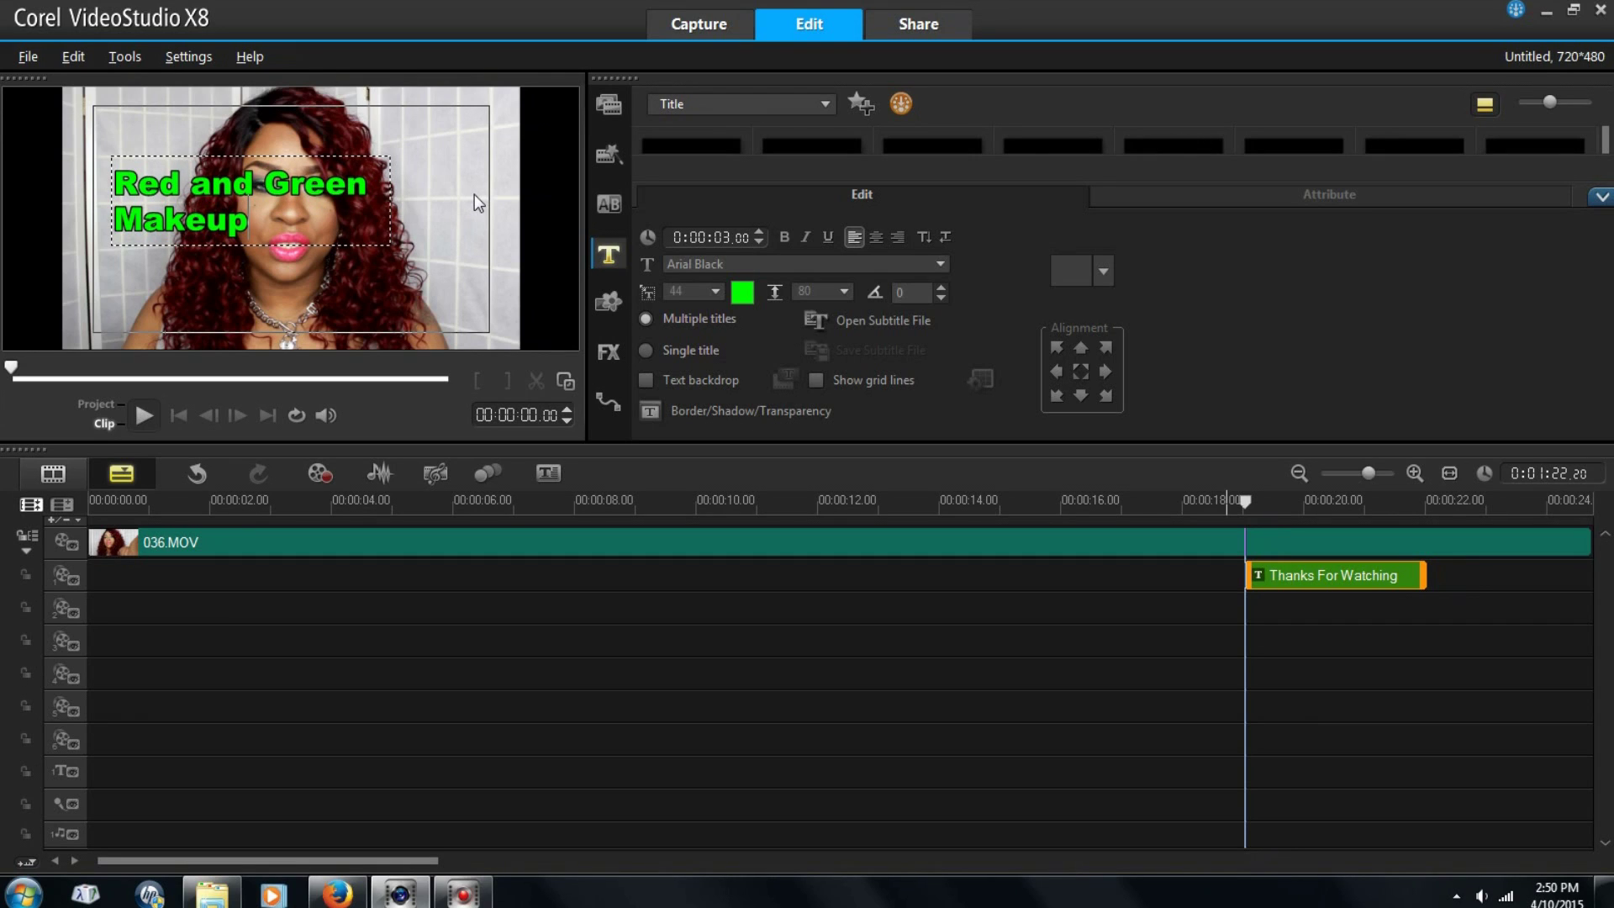
text(!)
click(192, 179)
Step: Break the title text into four lines: Red, and, Green, Makeup!
key(Return)
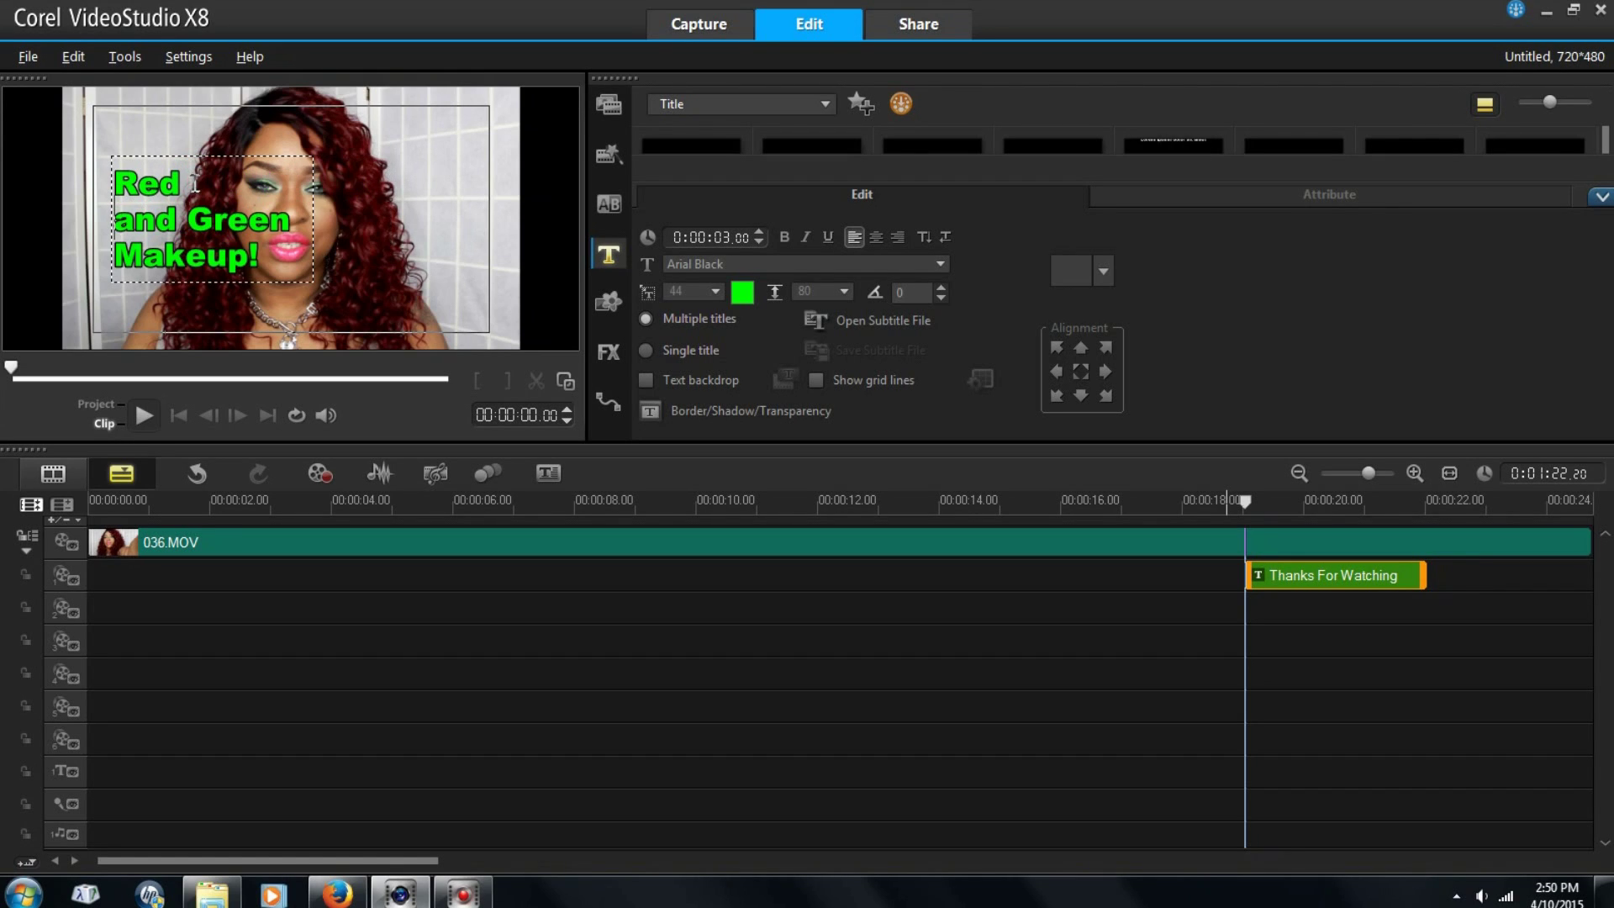
click(193, 222)
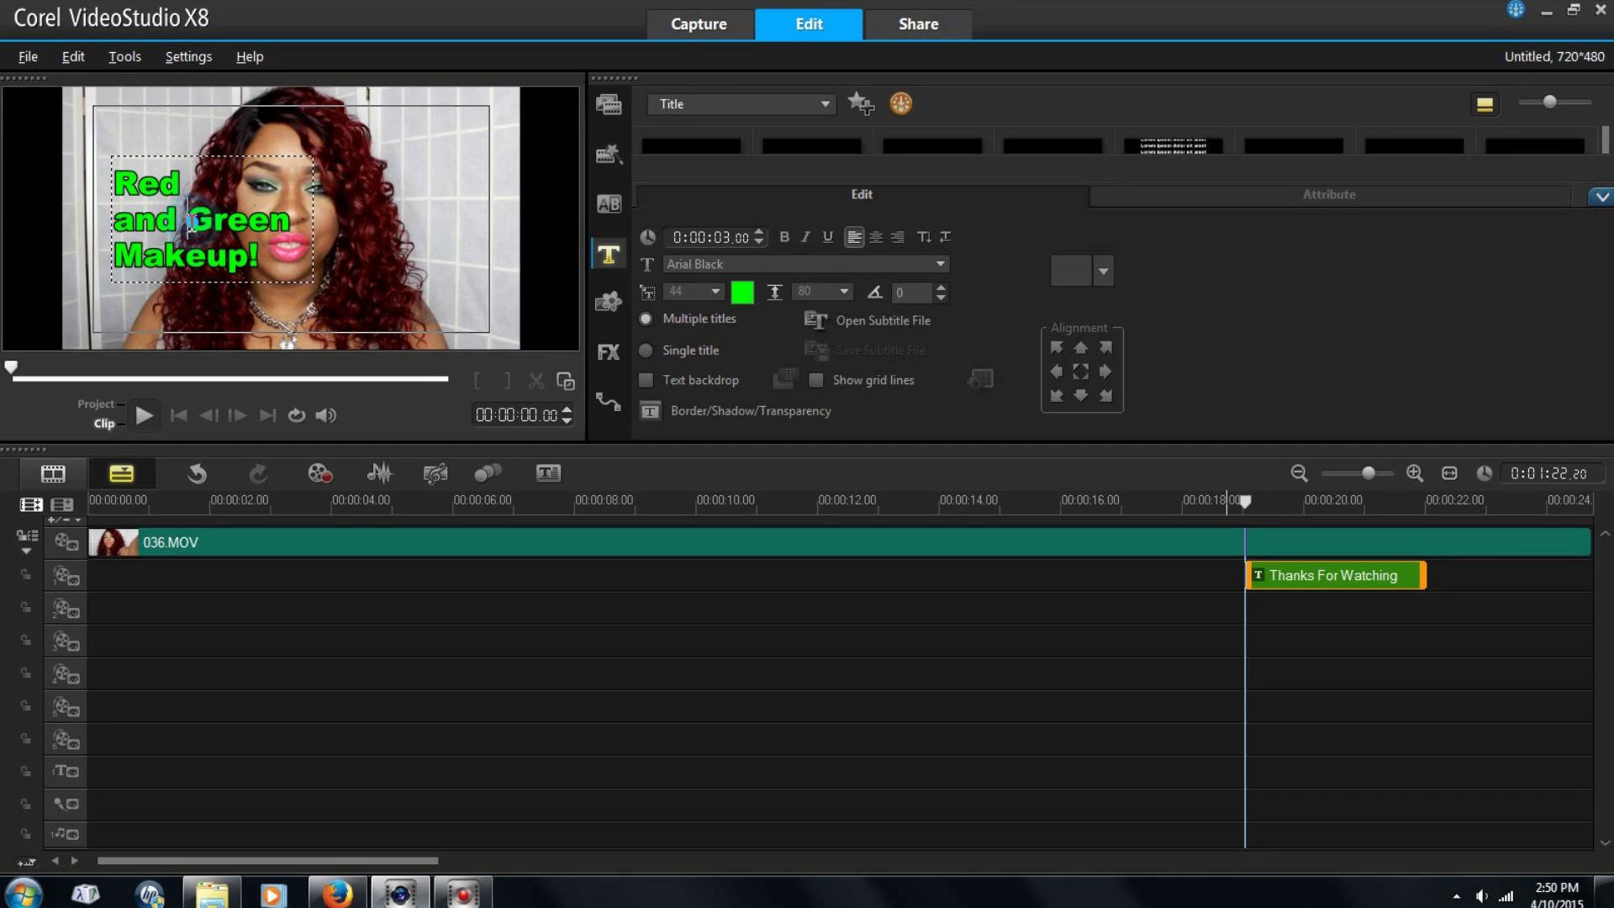
key(Return)
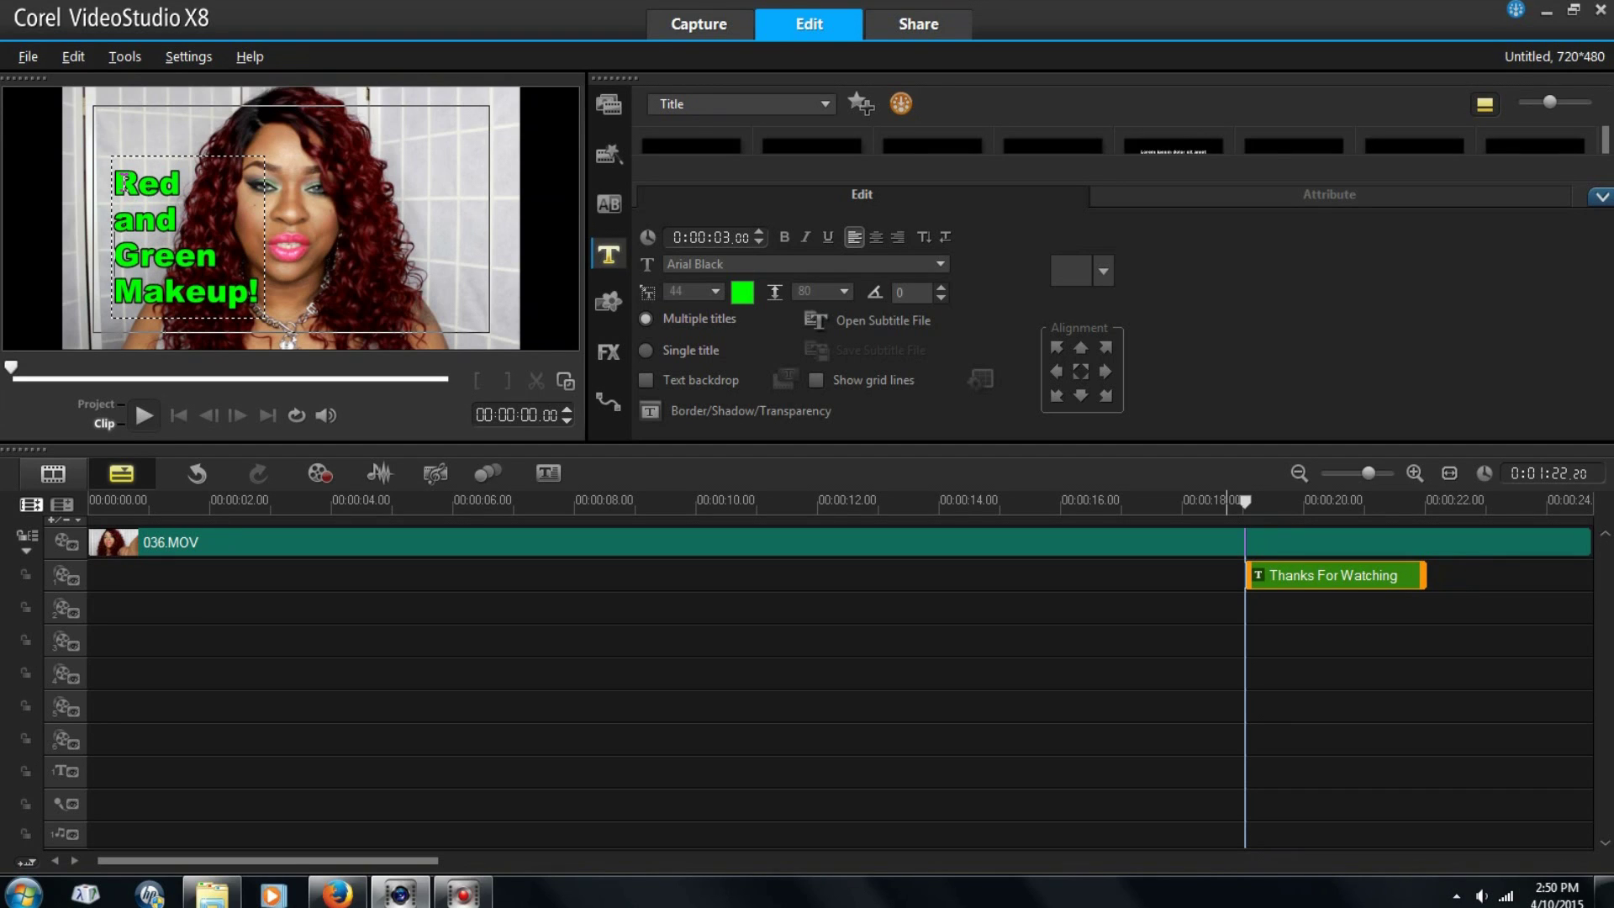
click(116, 183)
key(Return)
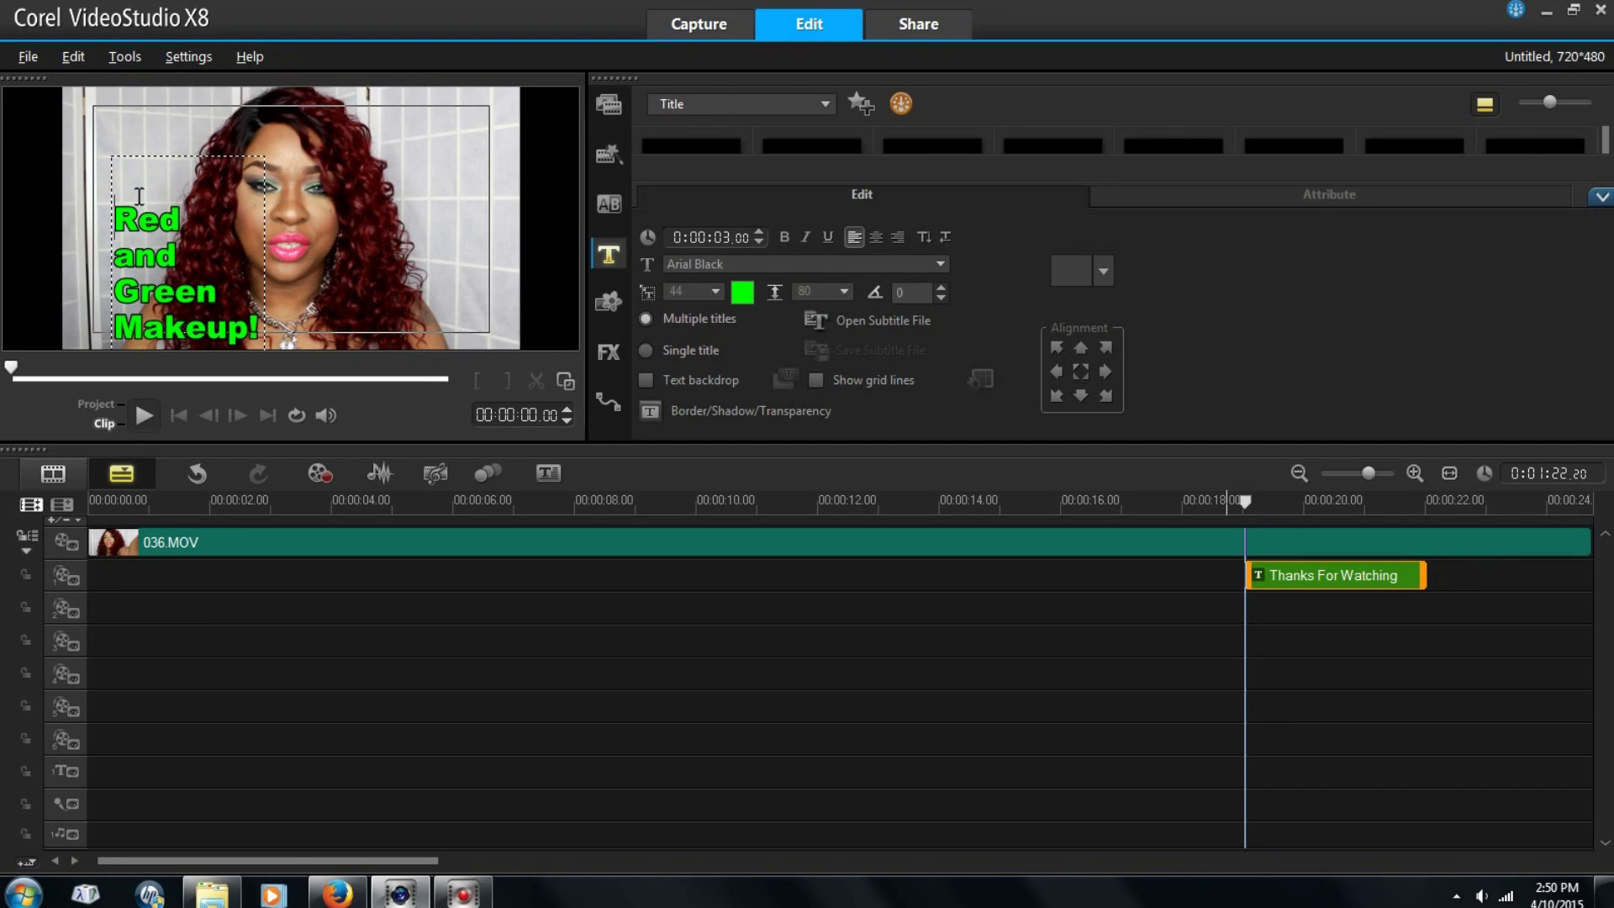
key(BackSpace)
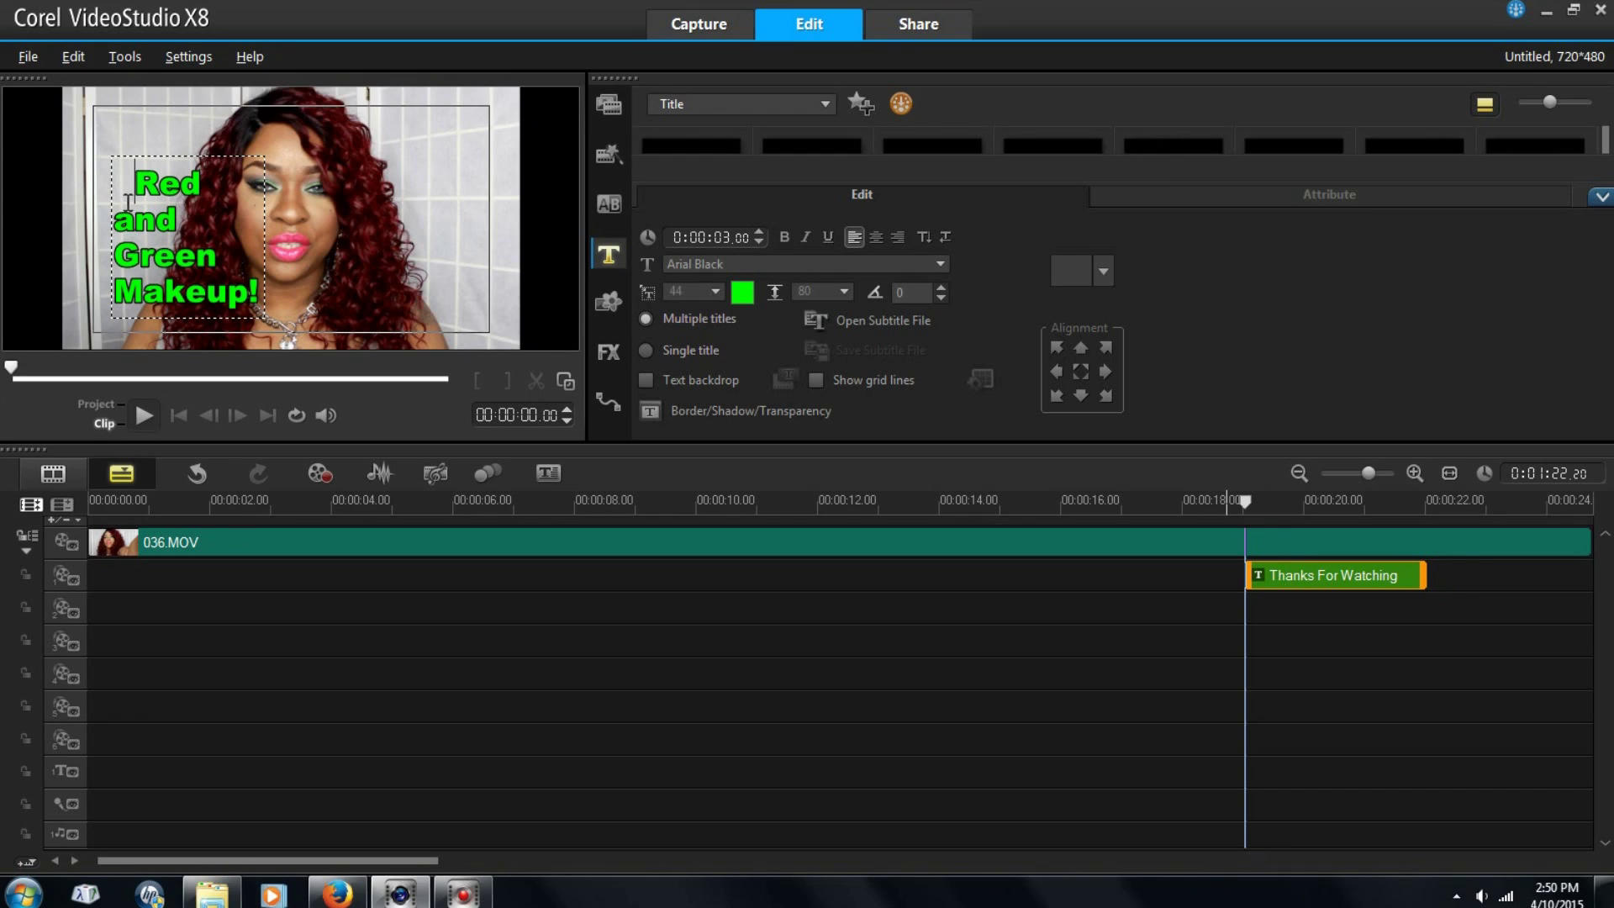
click(118, 223)
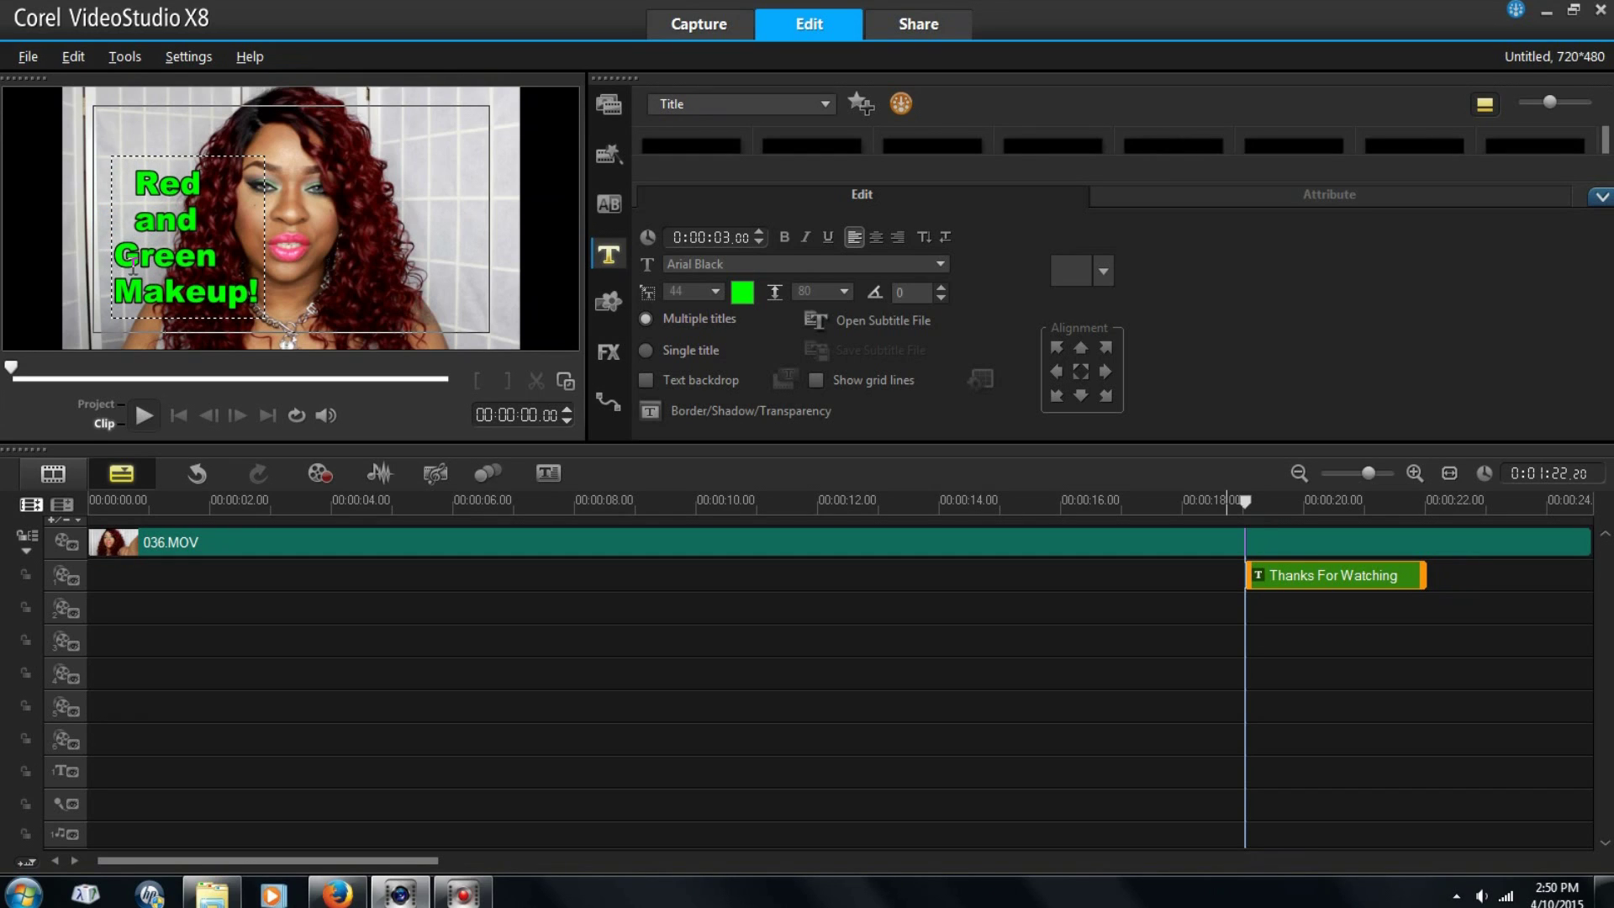
click(112, 287)
key(BackSpace)
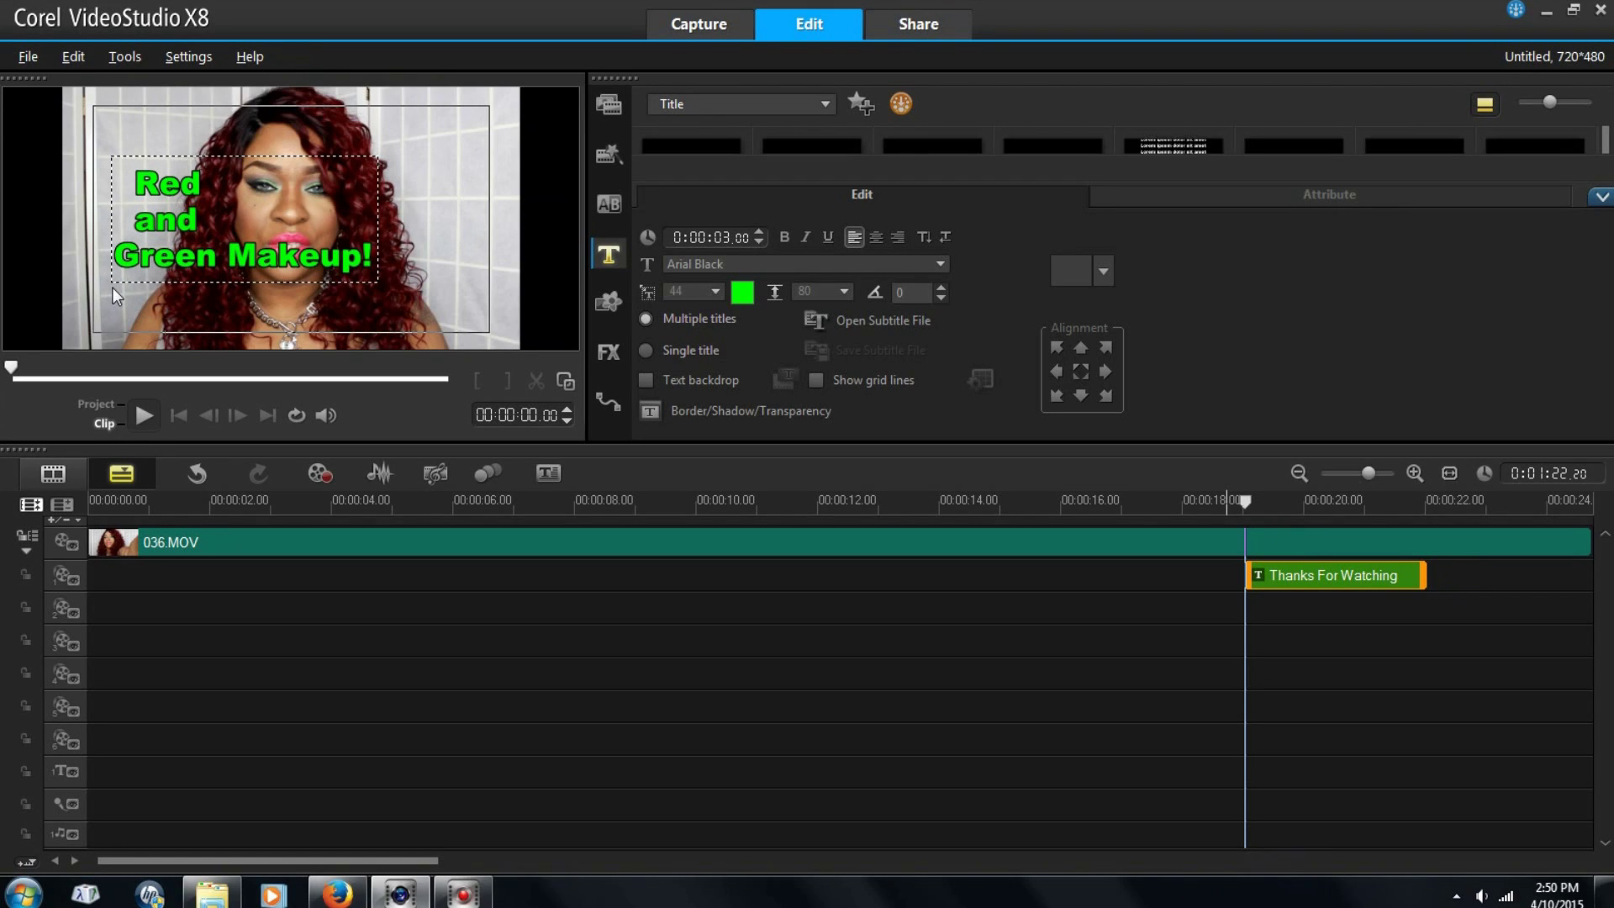
key(Return)
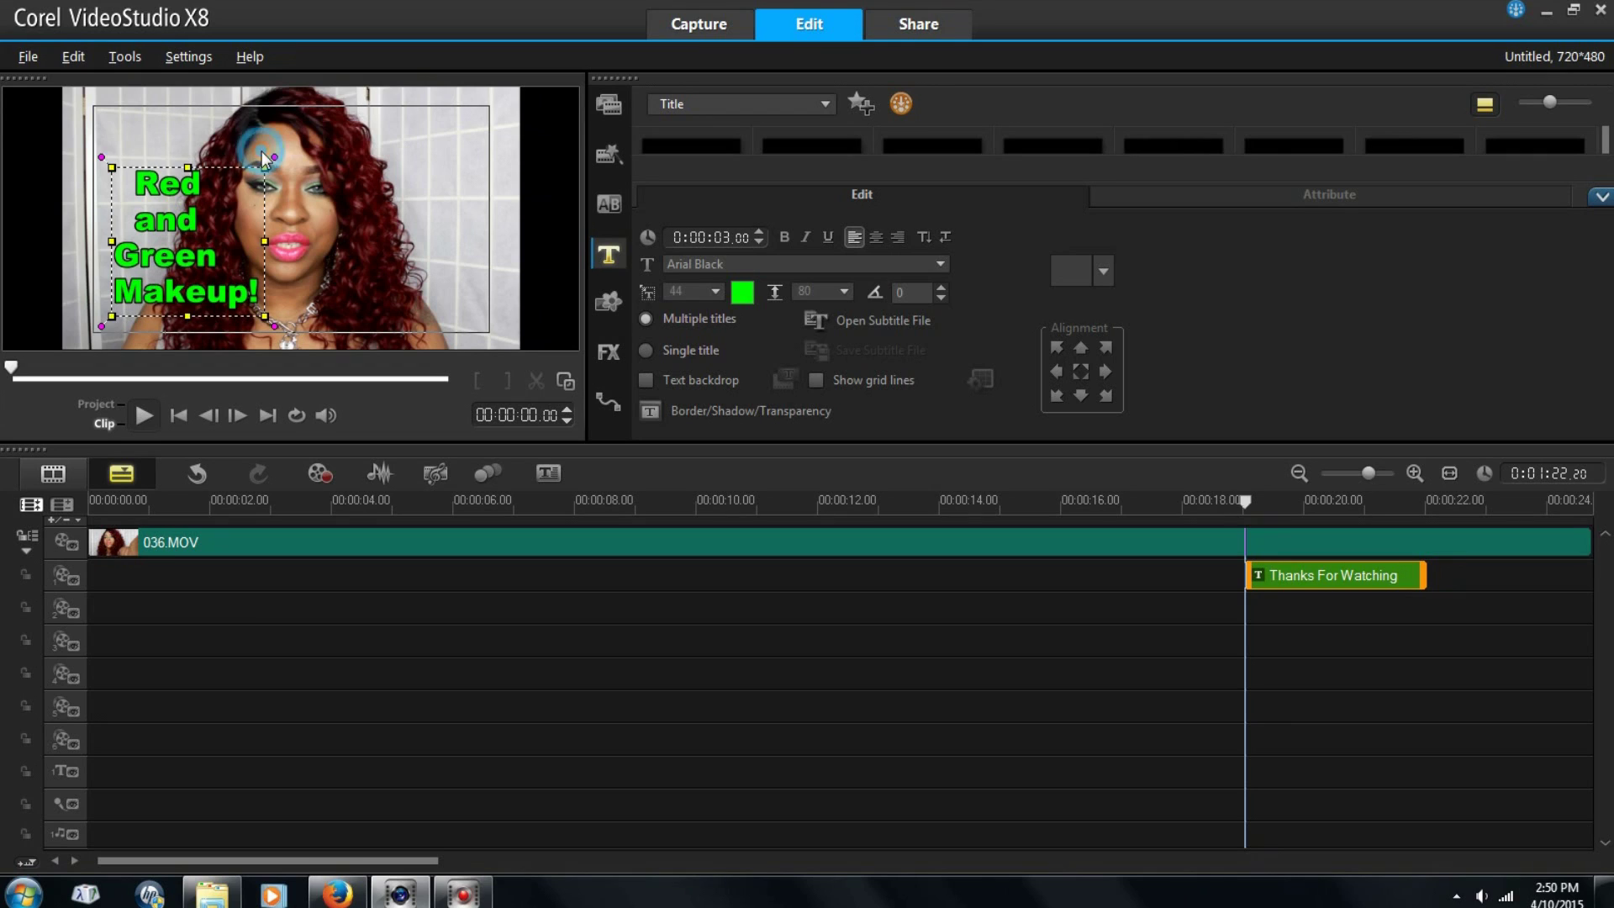
Step: Move the title box into the frame's upper-left corner, then reopen its text for editing
drag(210, 224, 186, 164)
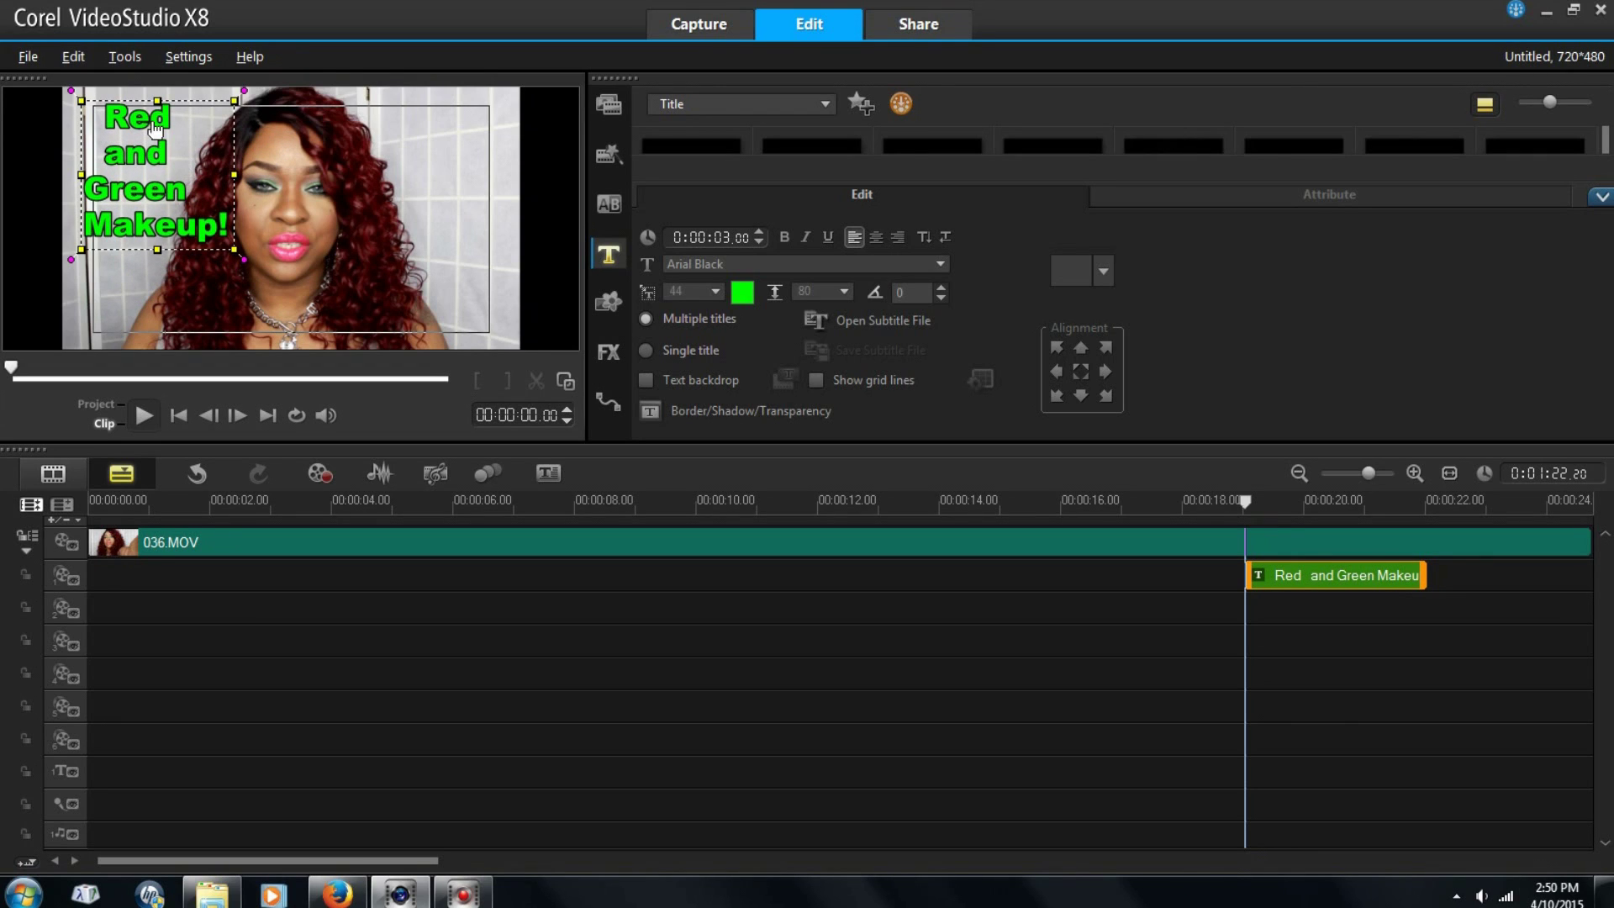
double_click(105, 118)
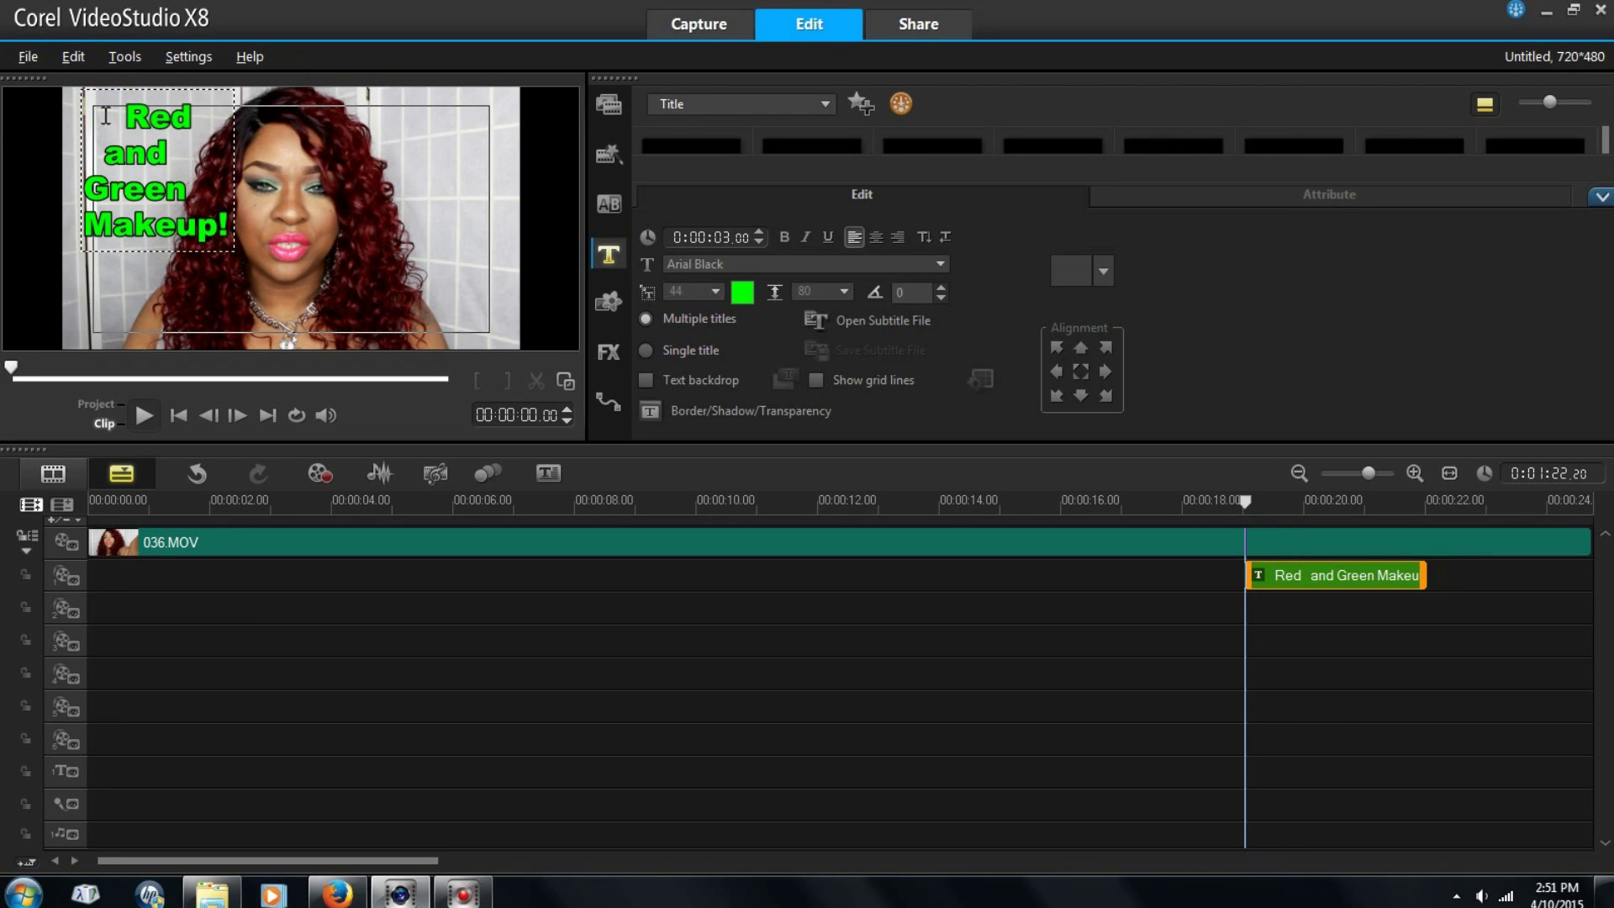
click(91, 185)
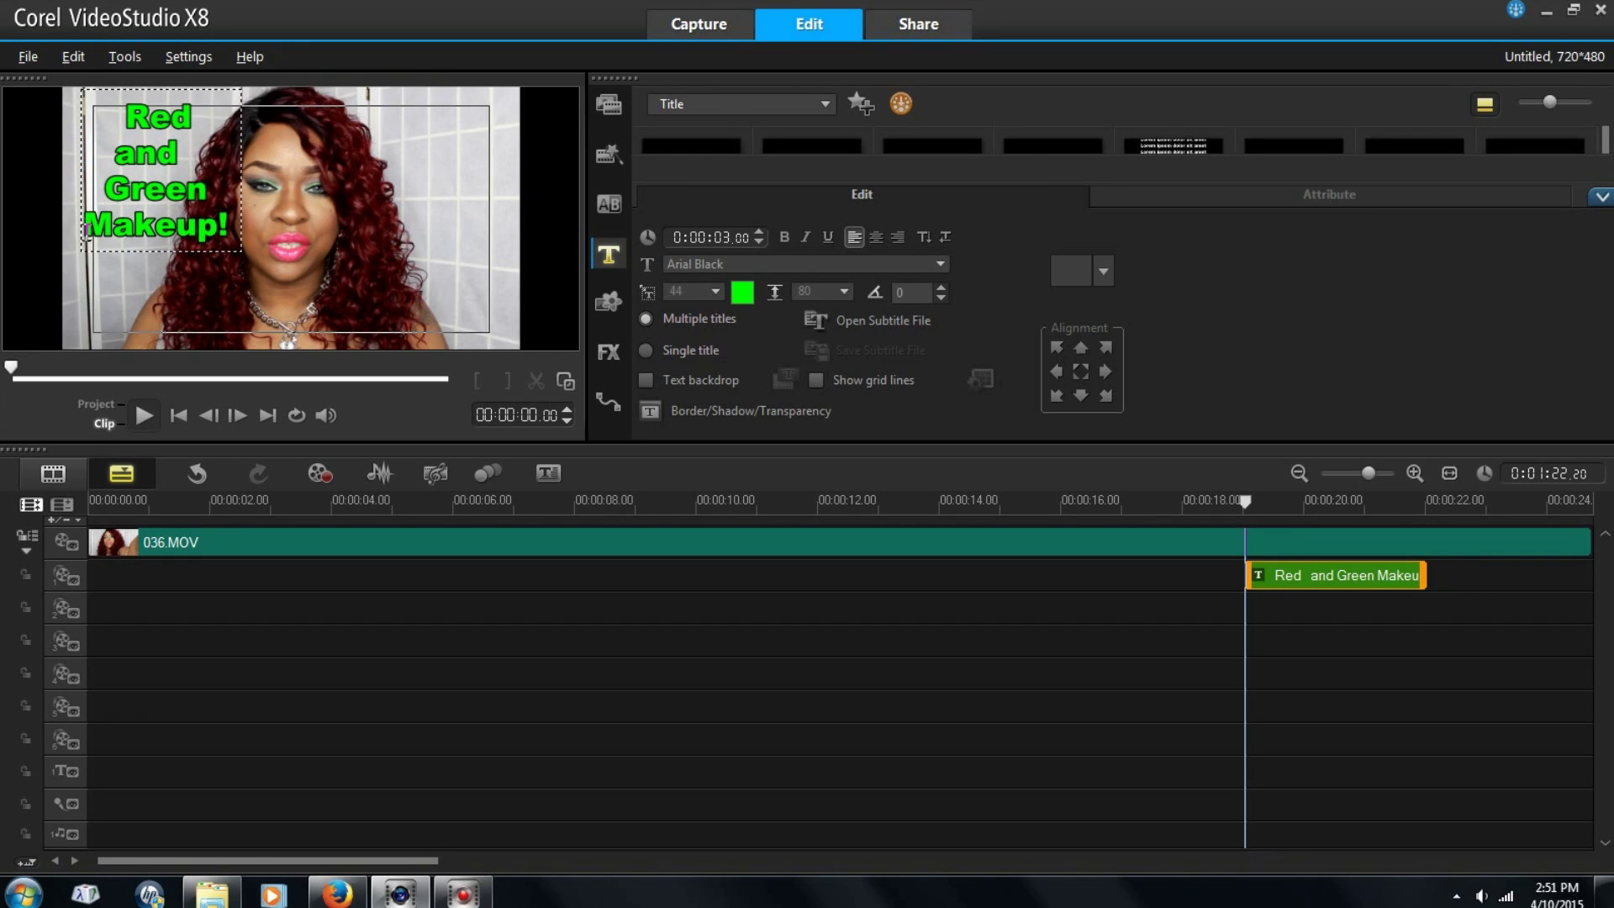
click(232, 100)
mouse_move(189, 157)
mouse_down()
mouse_move(160, 134)
mouse_move(177, 152)
mouse_up()
double_click(175, 147)
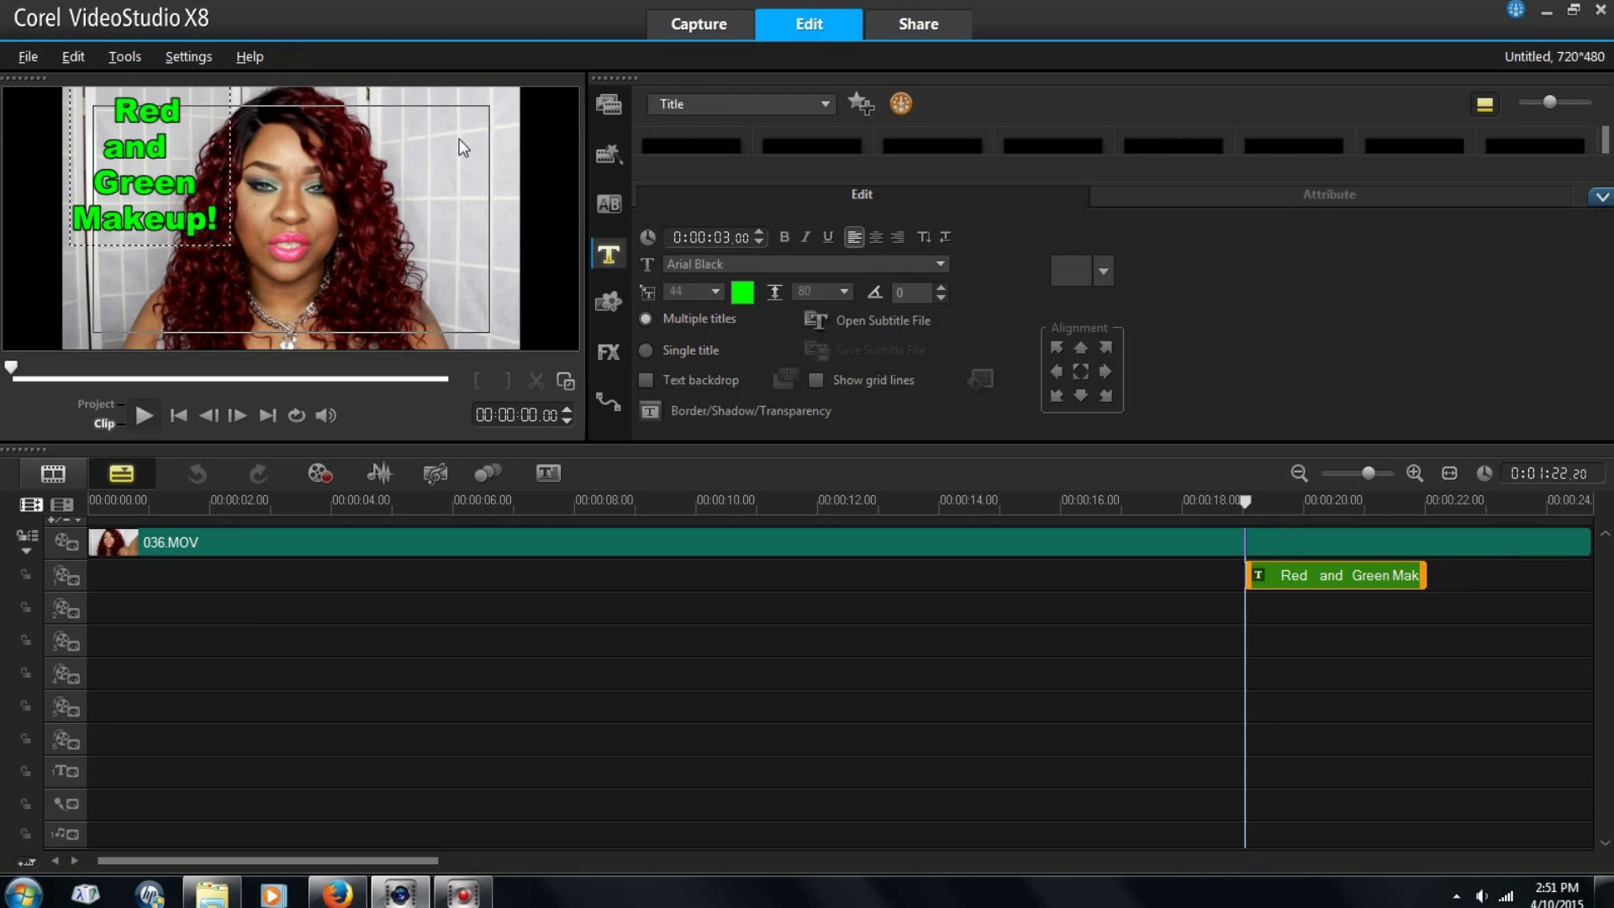
Step: Snapshot the titled frame as vs150410-002.BMP and show the file in its folder
click(318, 476)
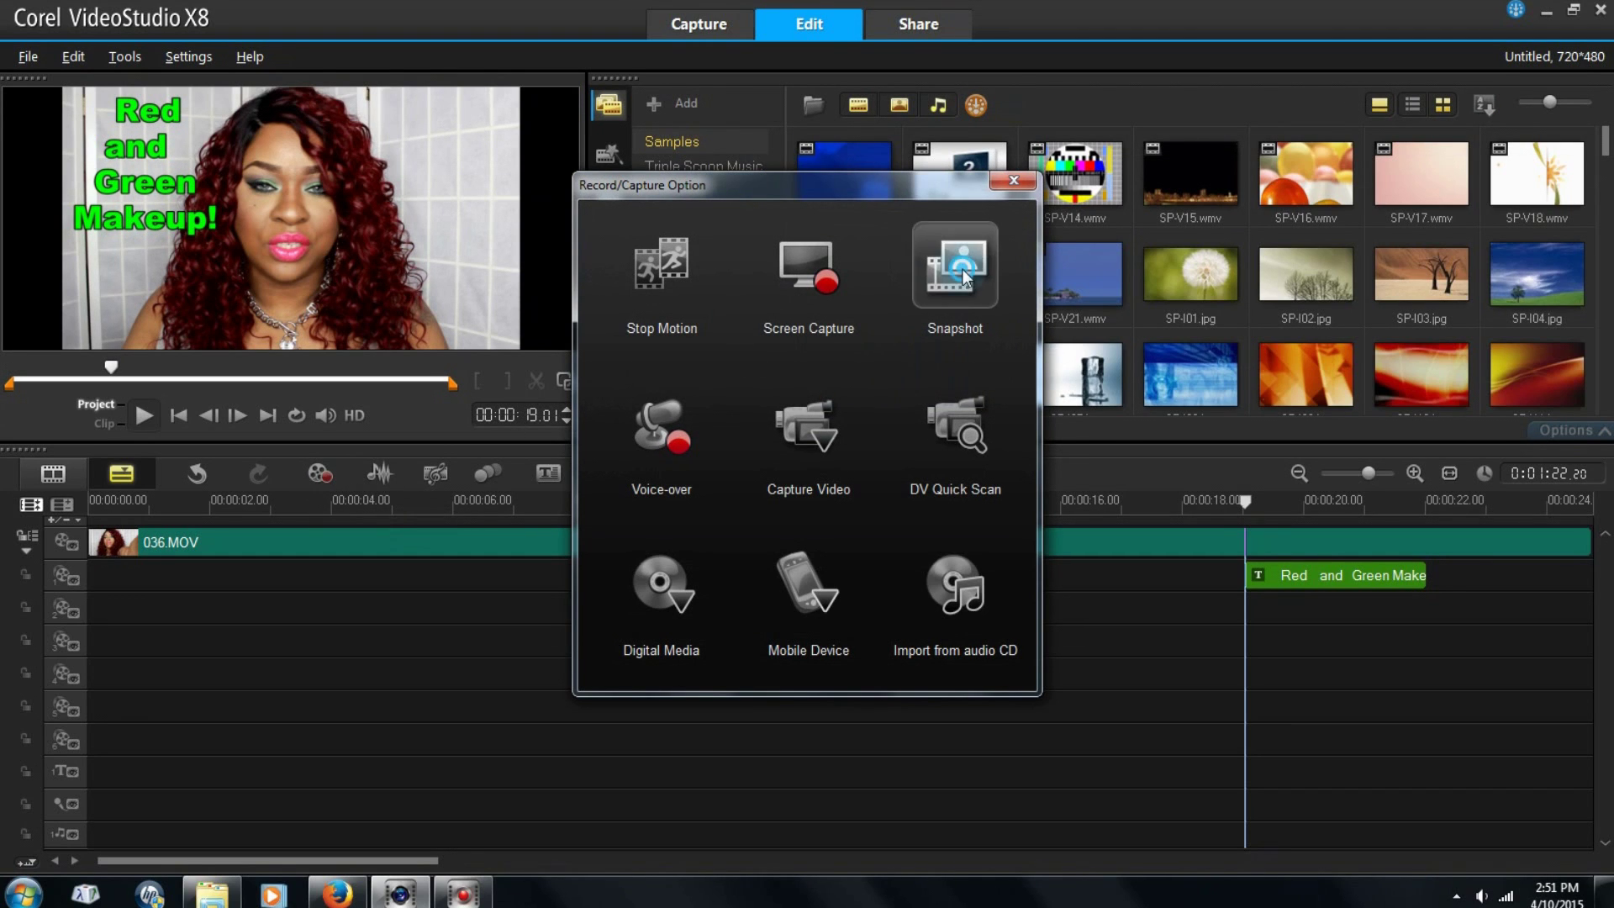
click(963, 275)
right_click(963, 275)
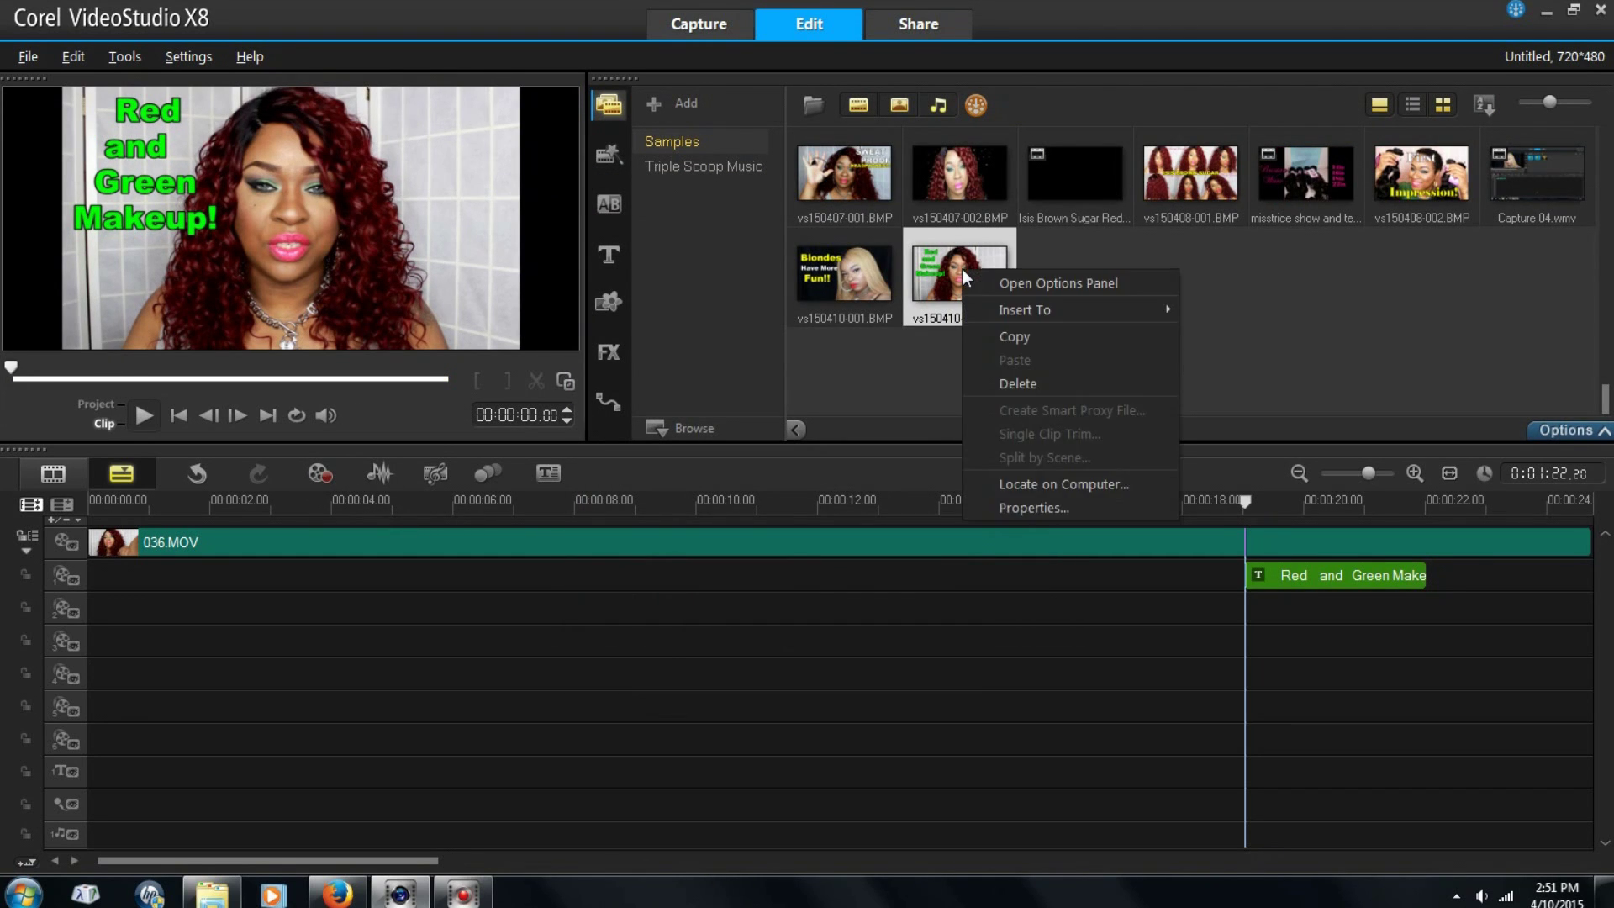
click(1005, 484)
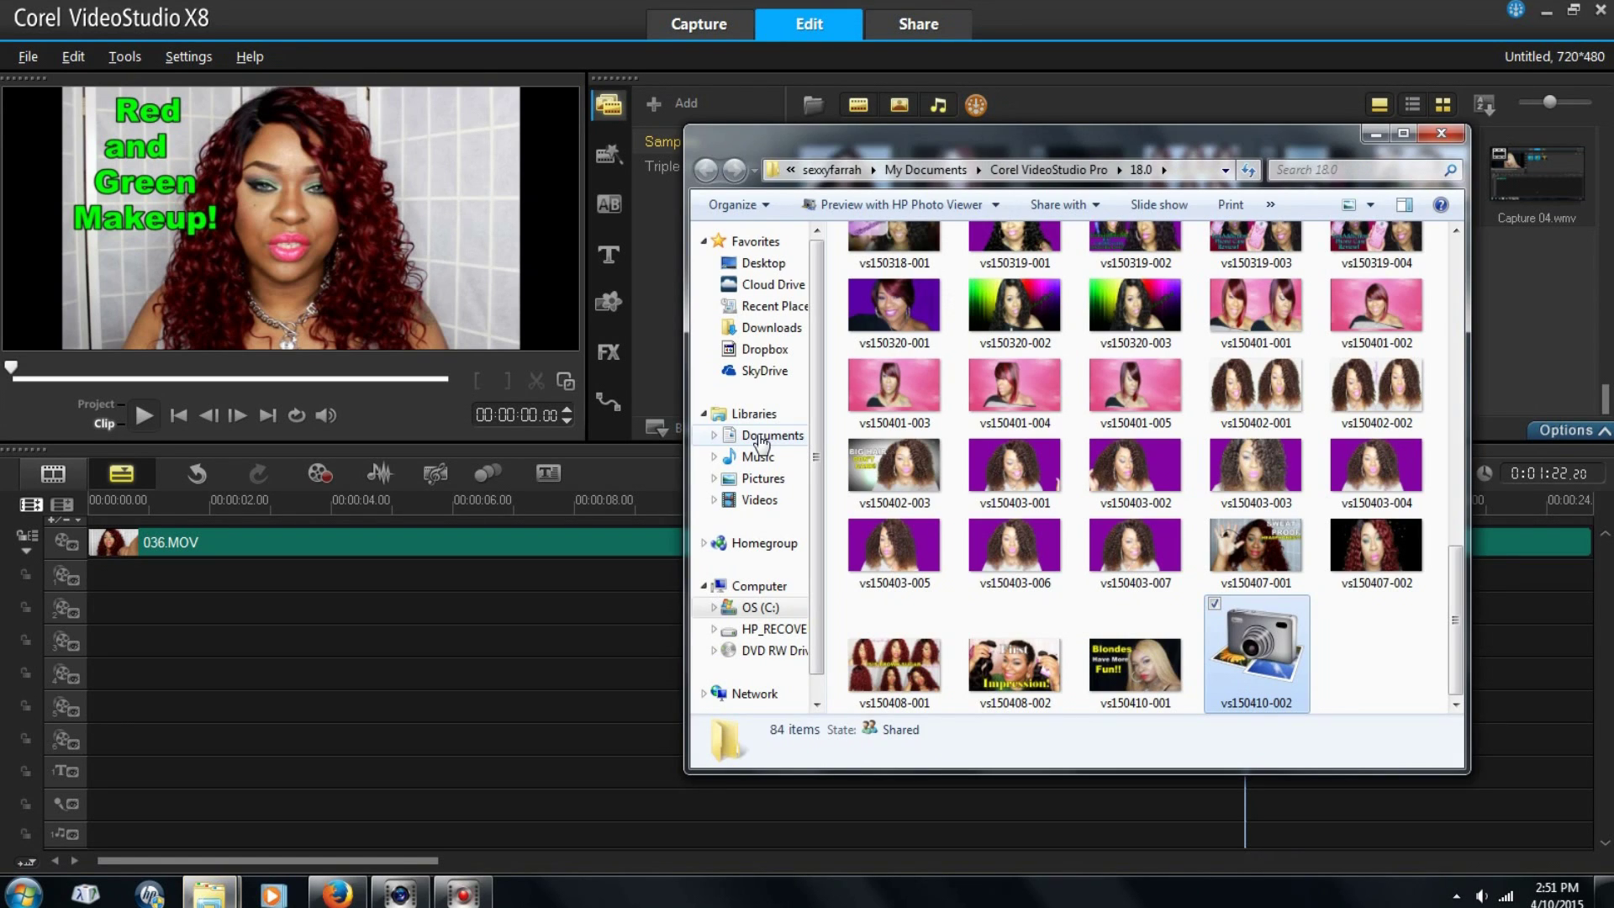
right_click(1257, 660)
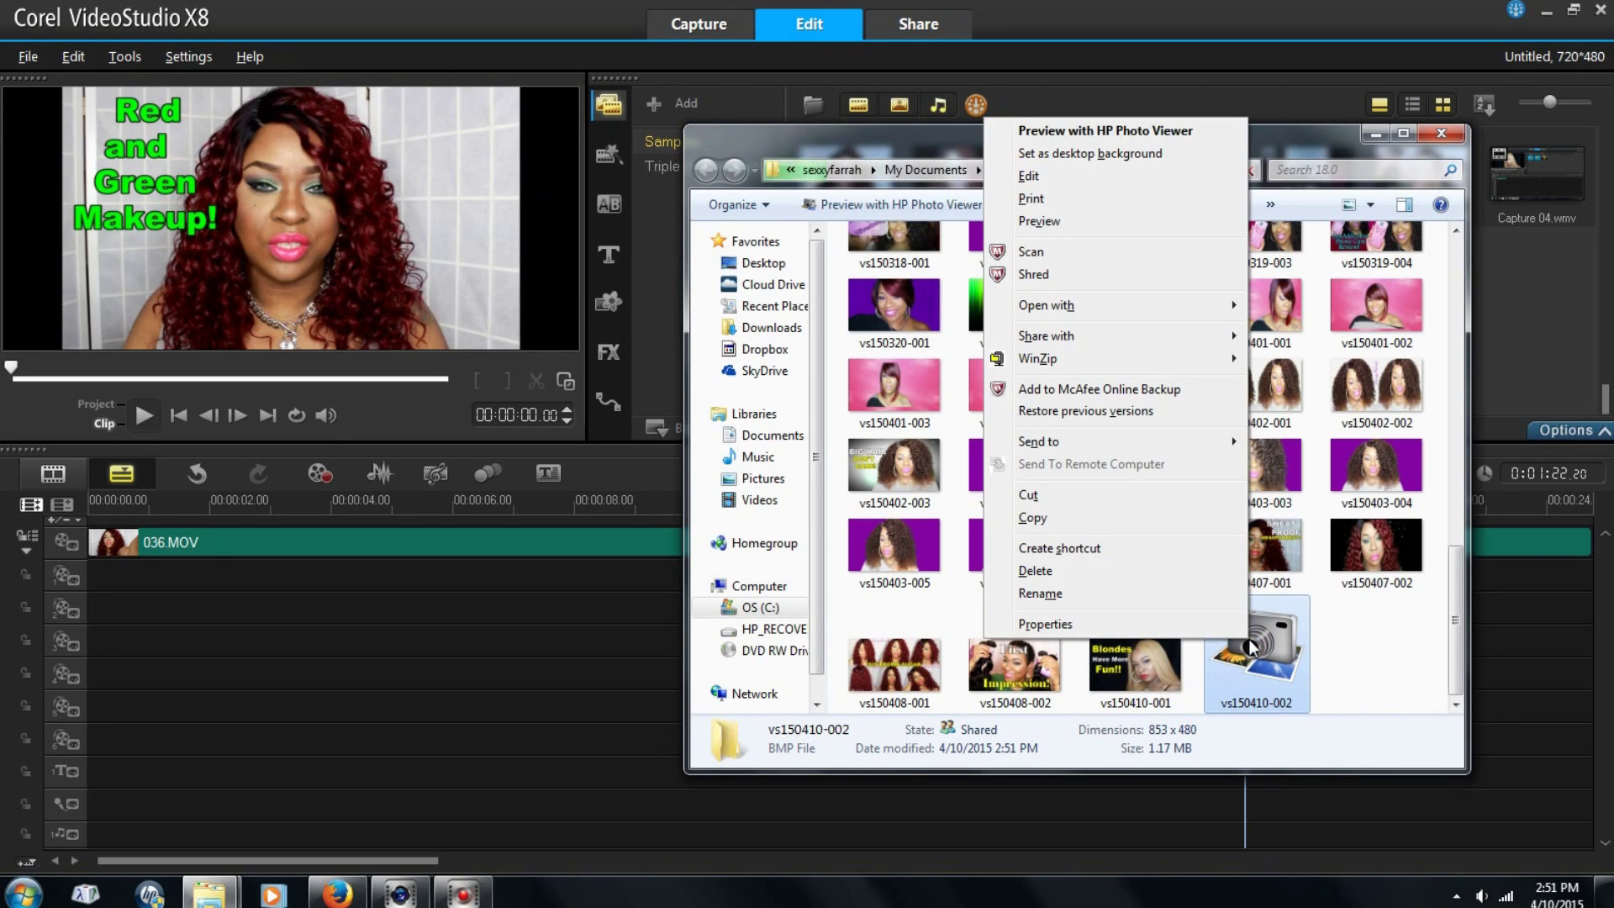
click(1093, 222)
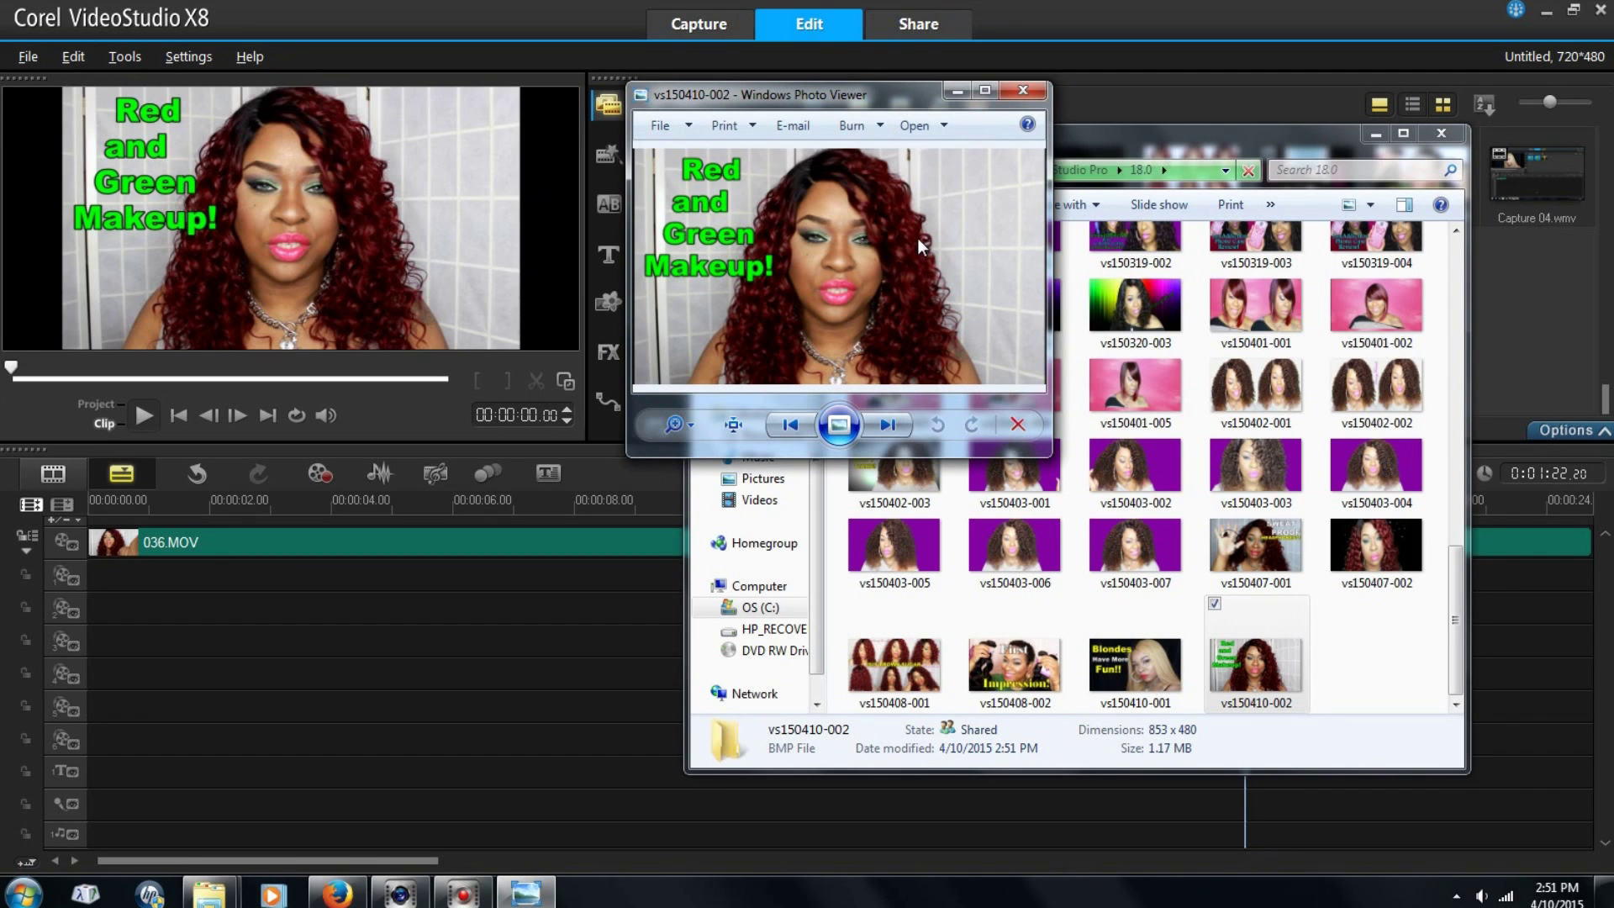
click(1019, 93)
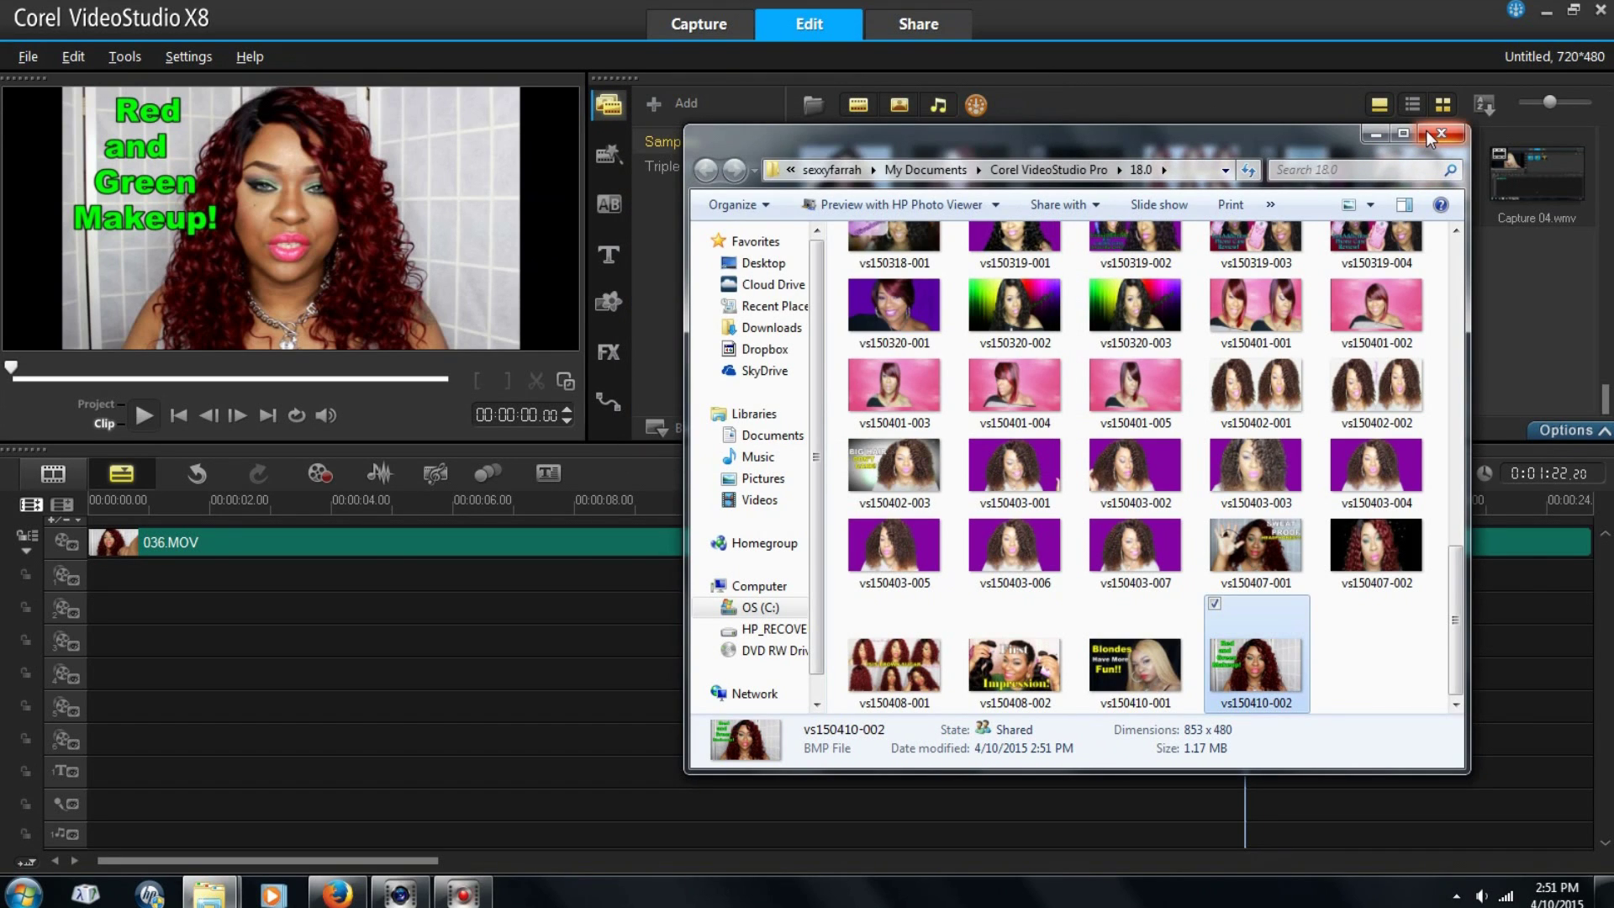
click(1427, 133)
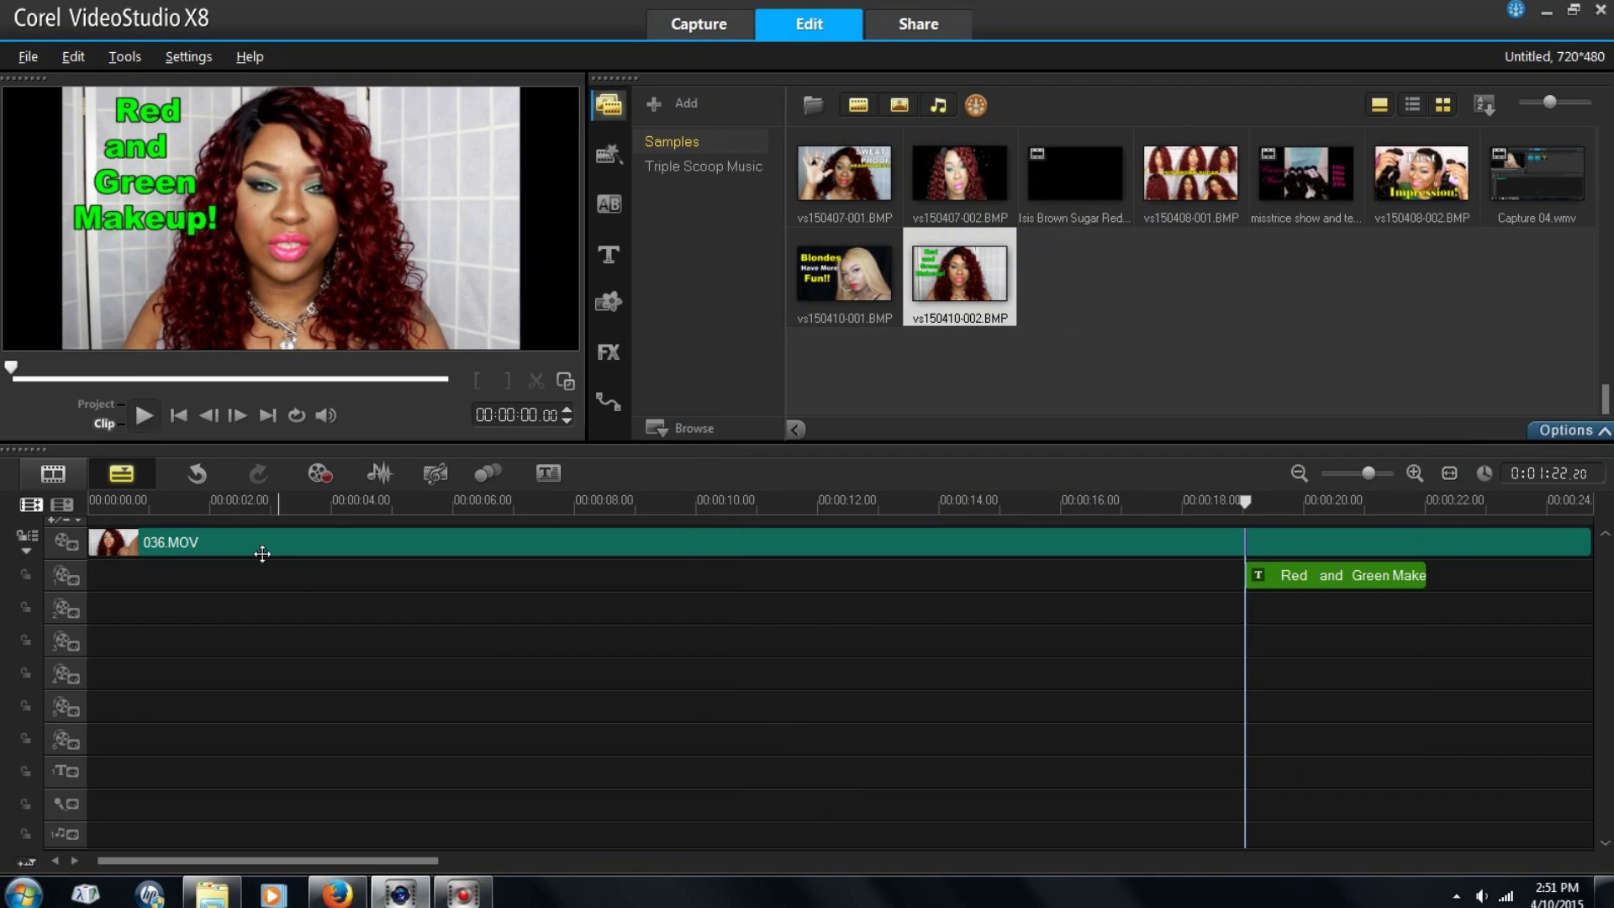